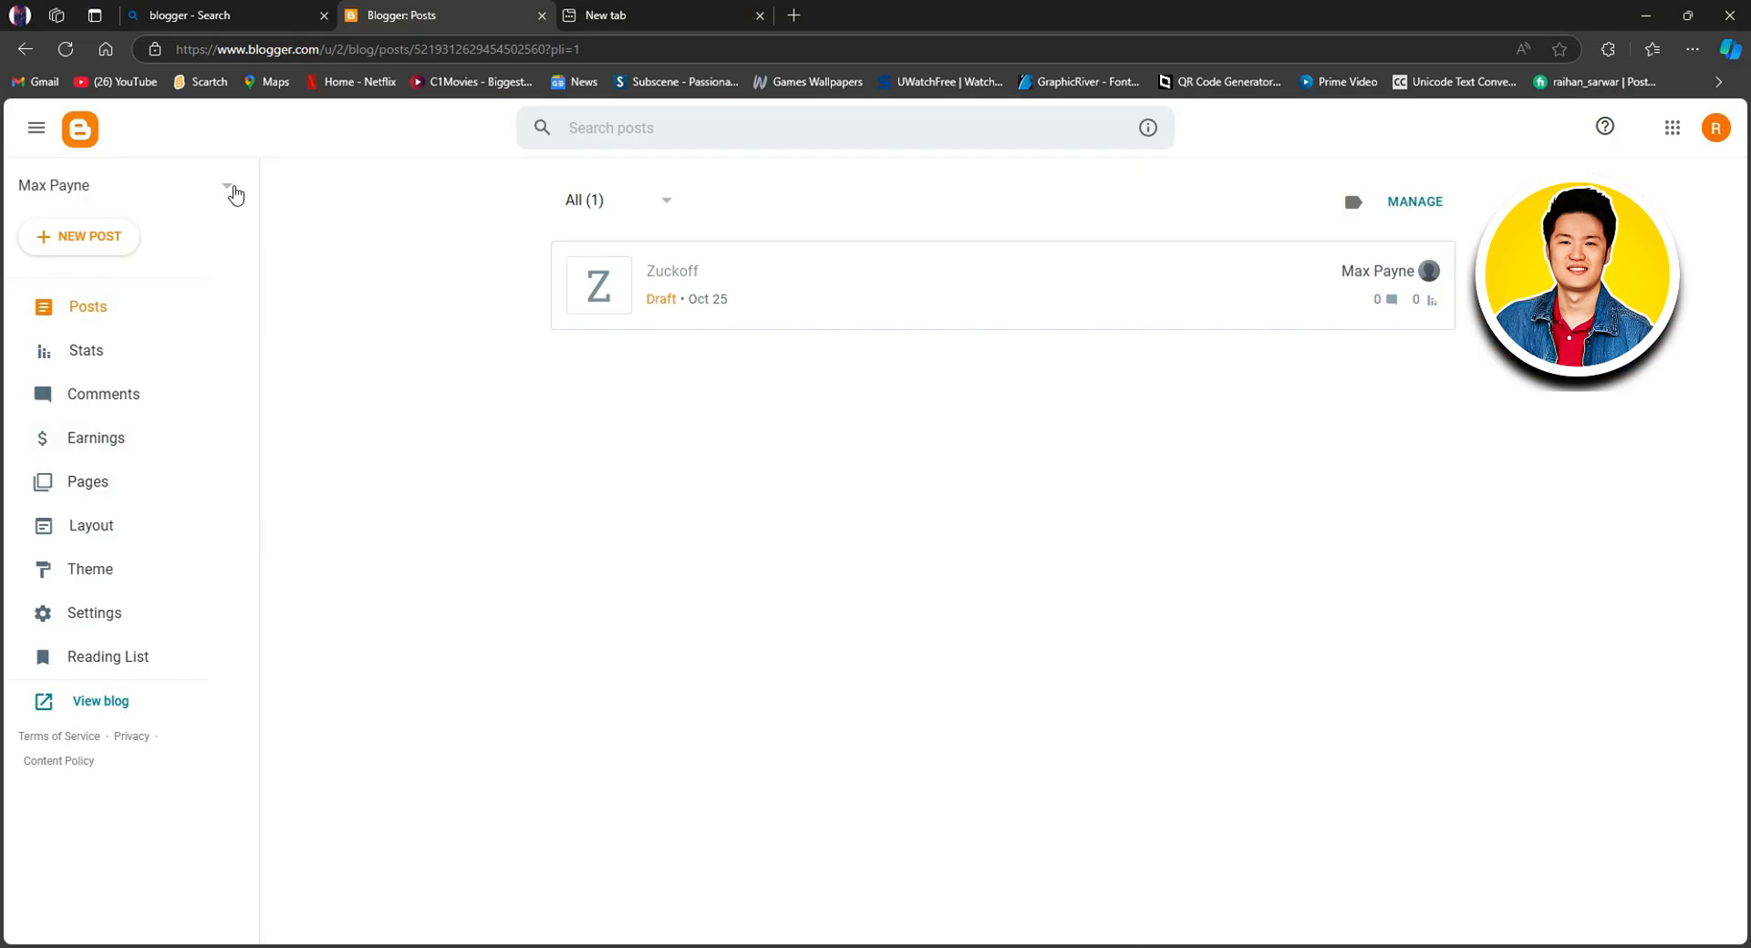
Start creating a new blog and give it the title CyberTech
left_click(233, 186)
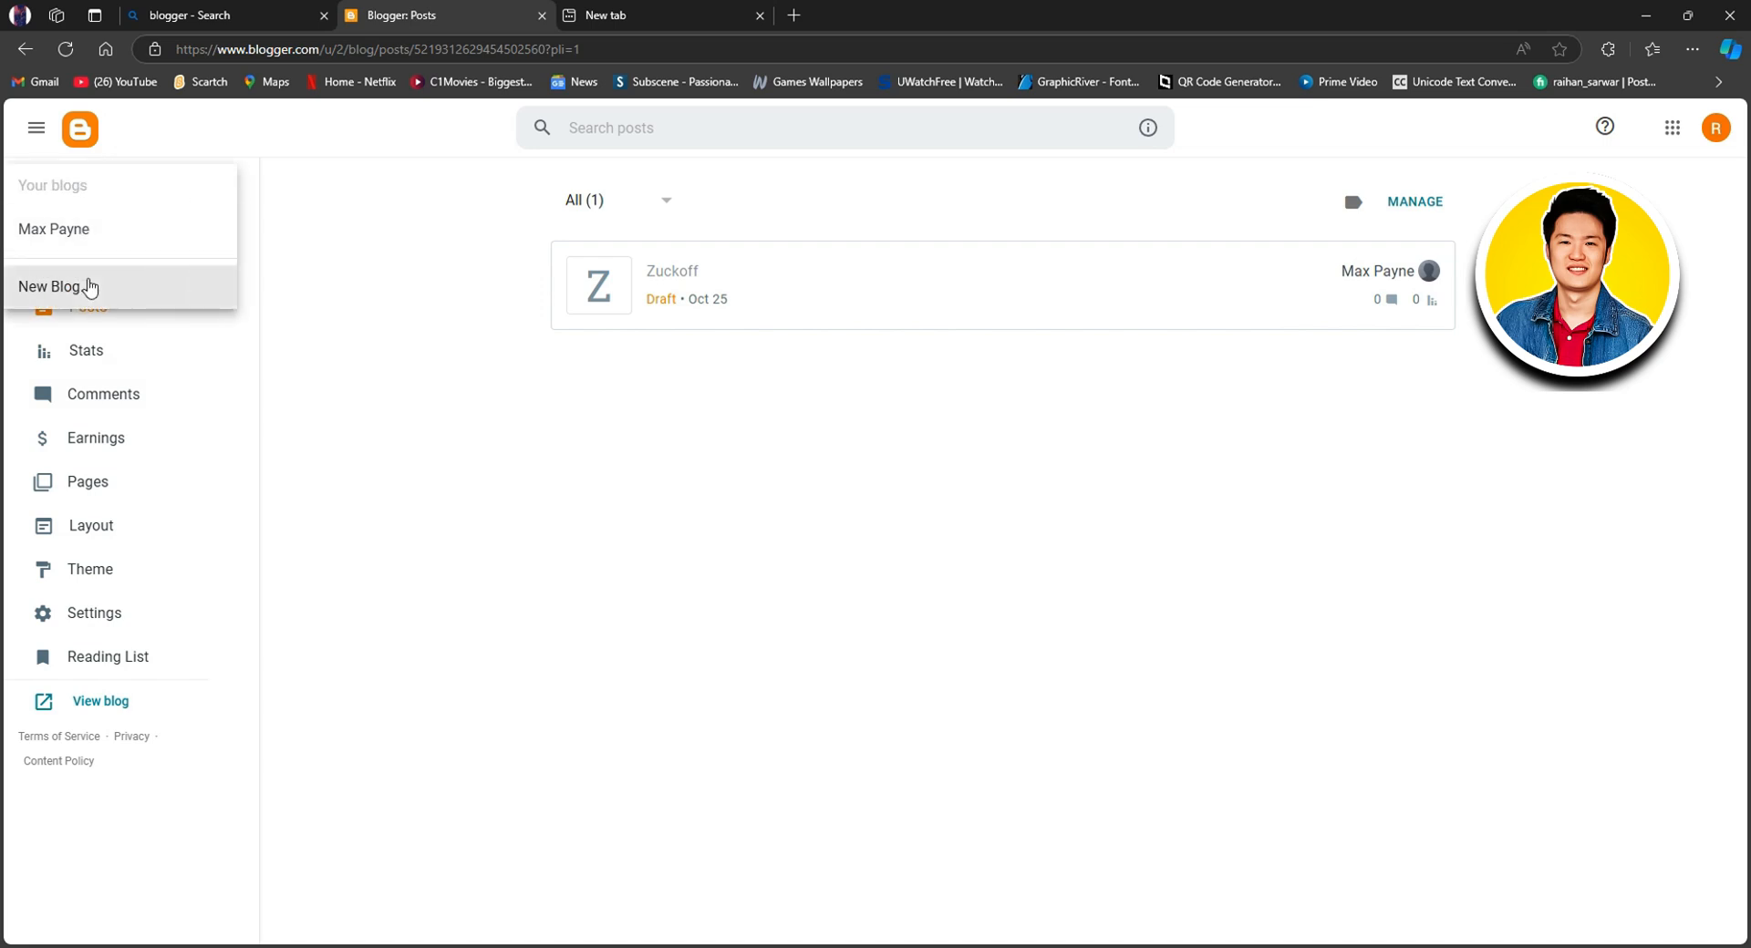
left_click(91, 286)
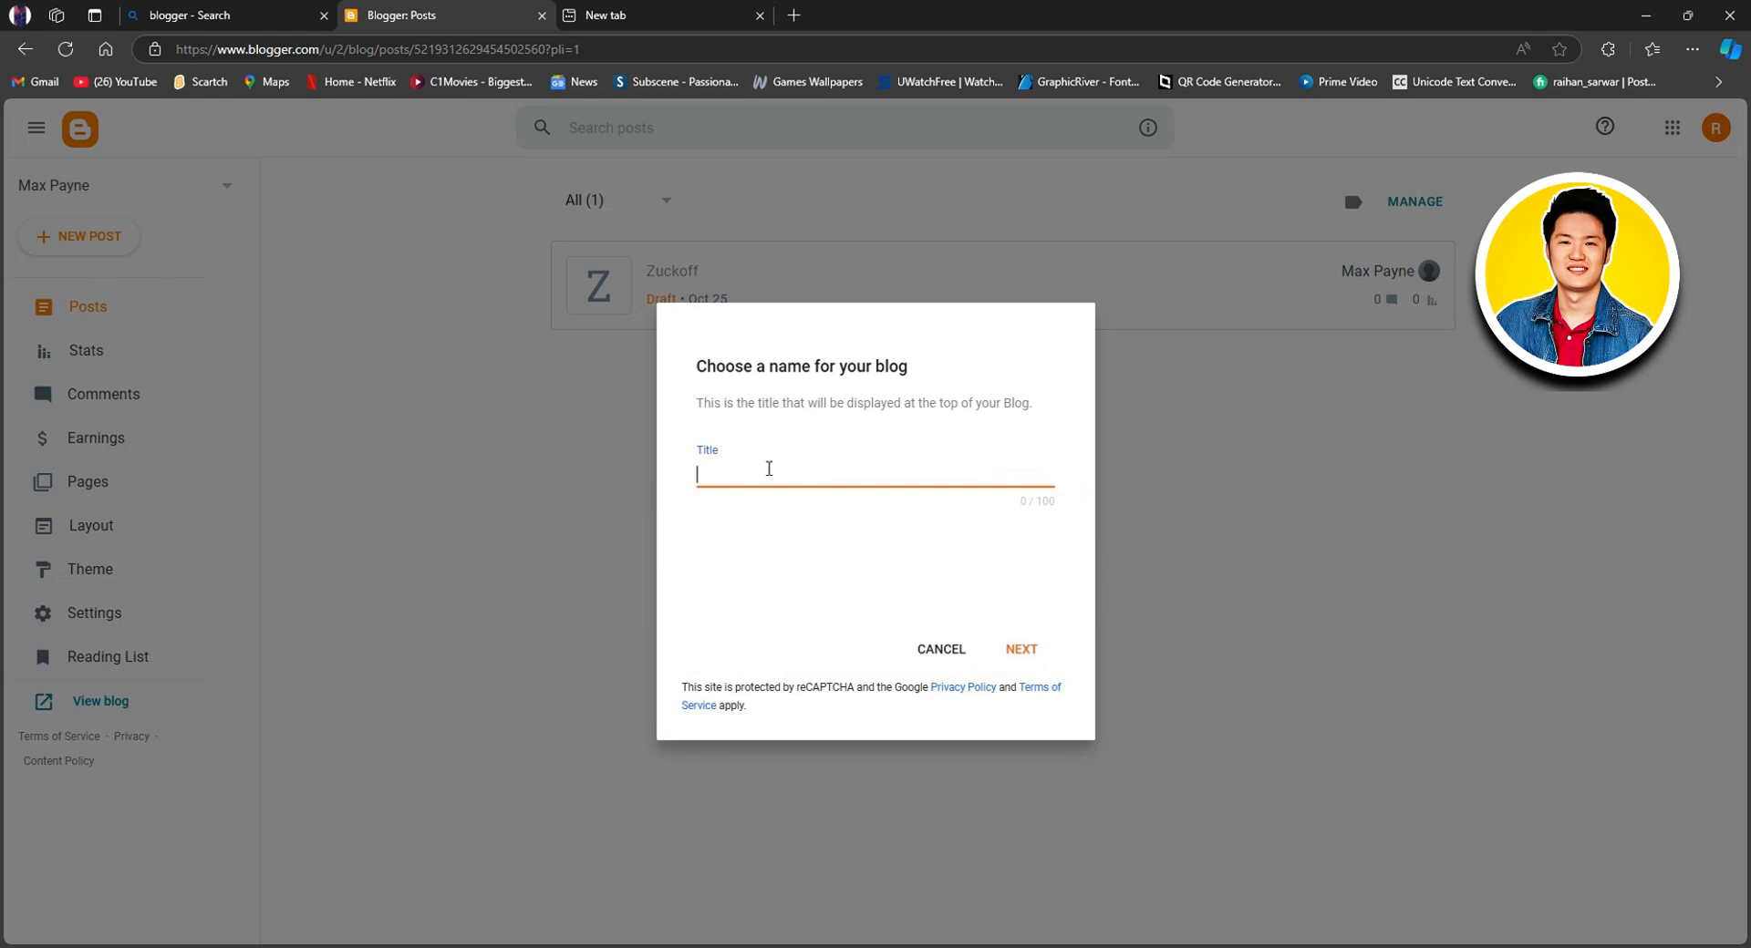
type("CyberTech")
left_click(1023, 646)
Try cybertech321 and cybertech3211 as the blog's address, and clear the digits from the end
left_click(874, 480)
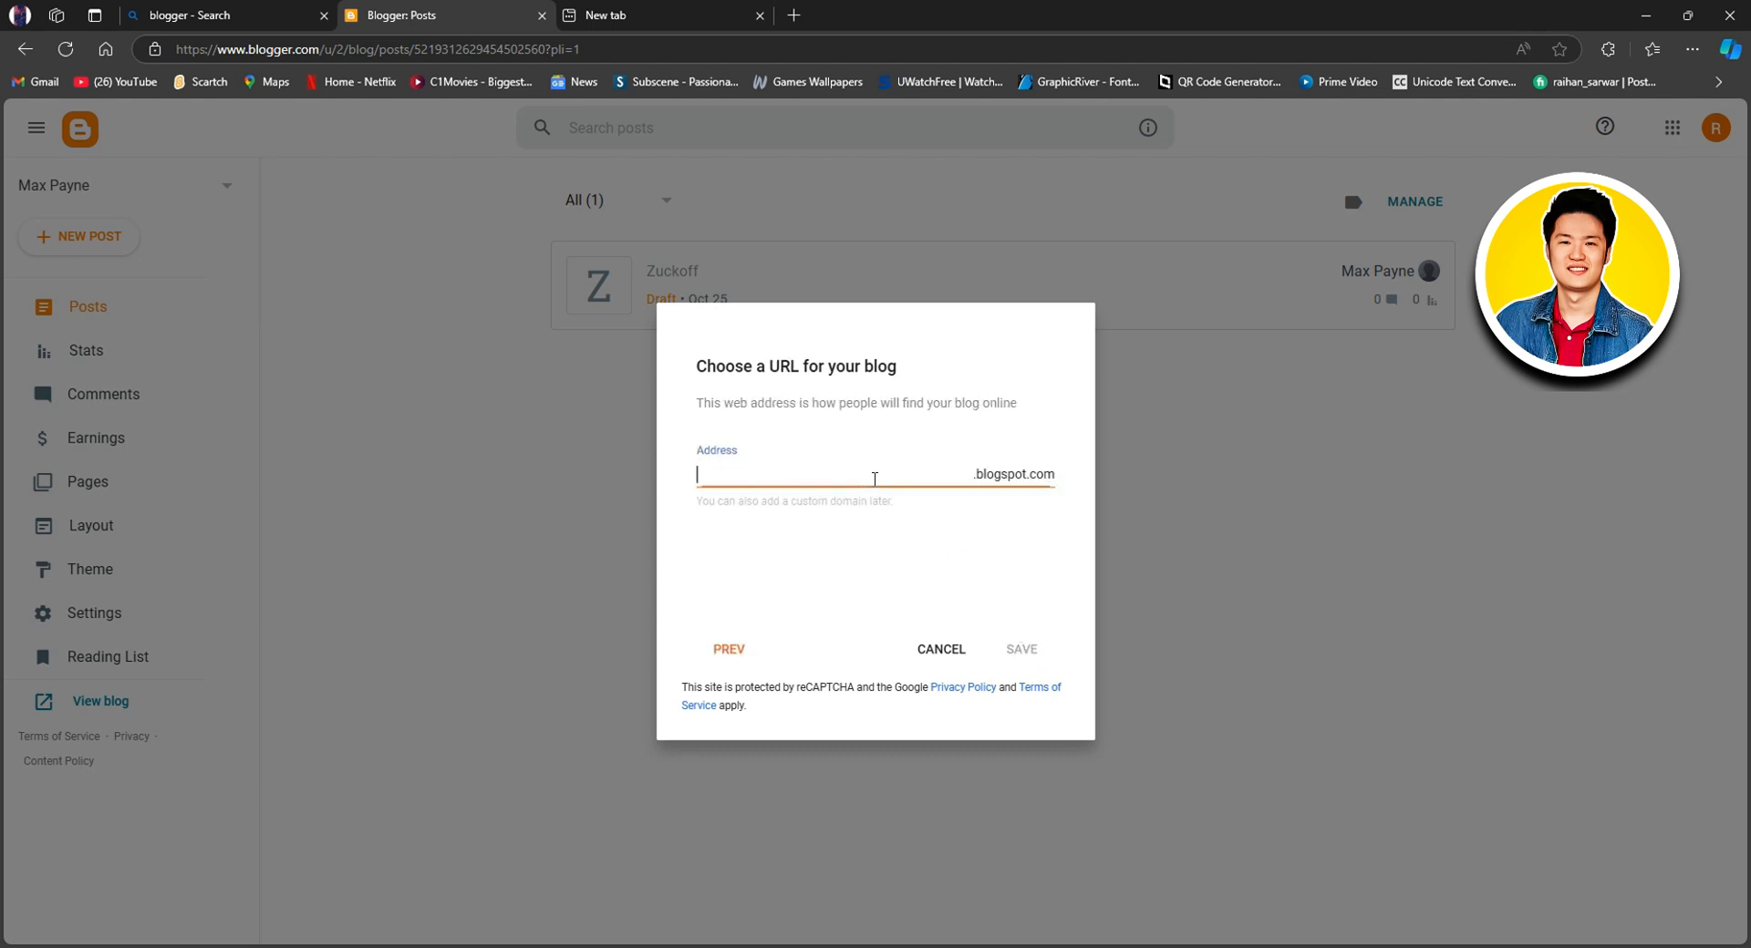
type("cybertech321")
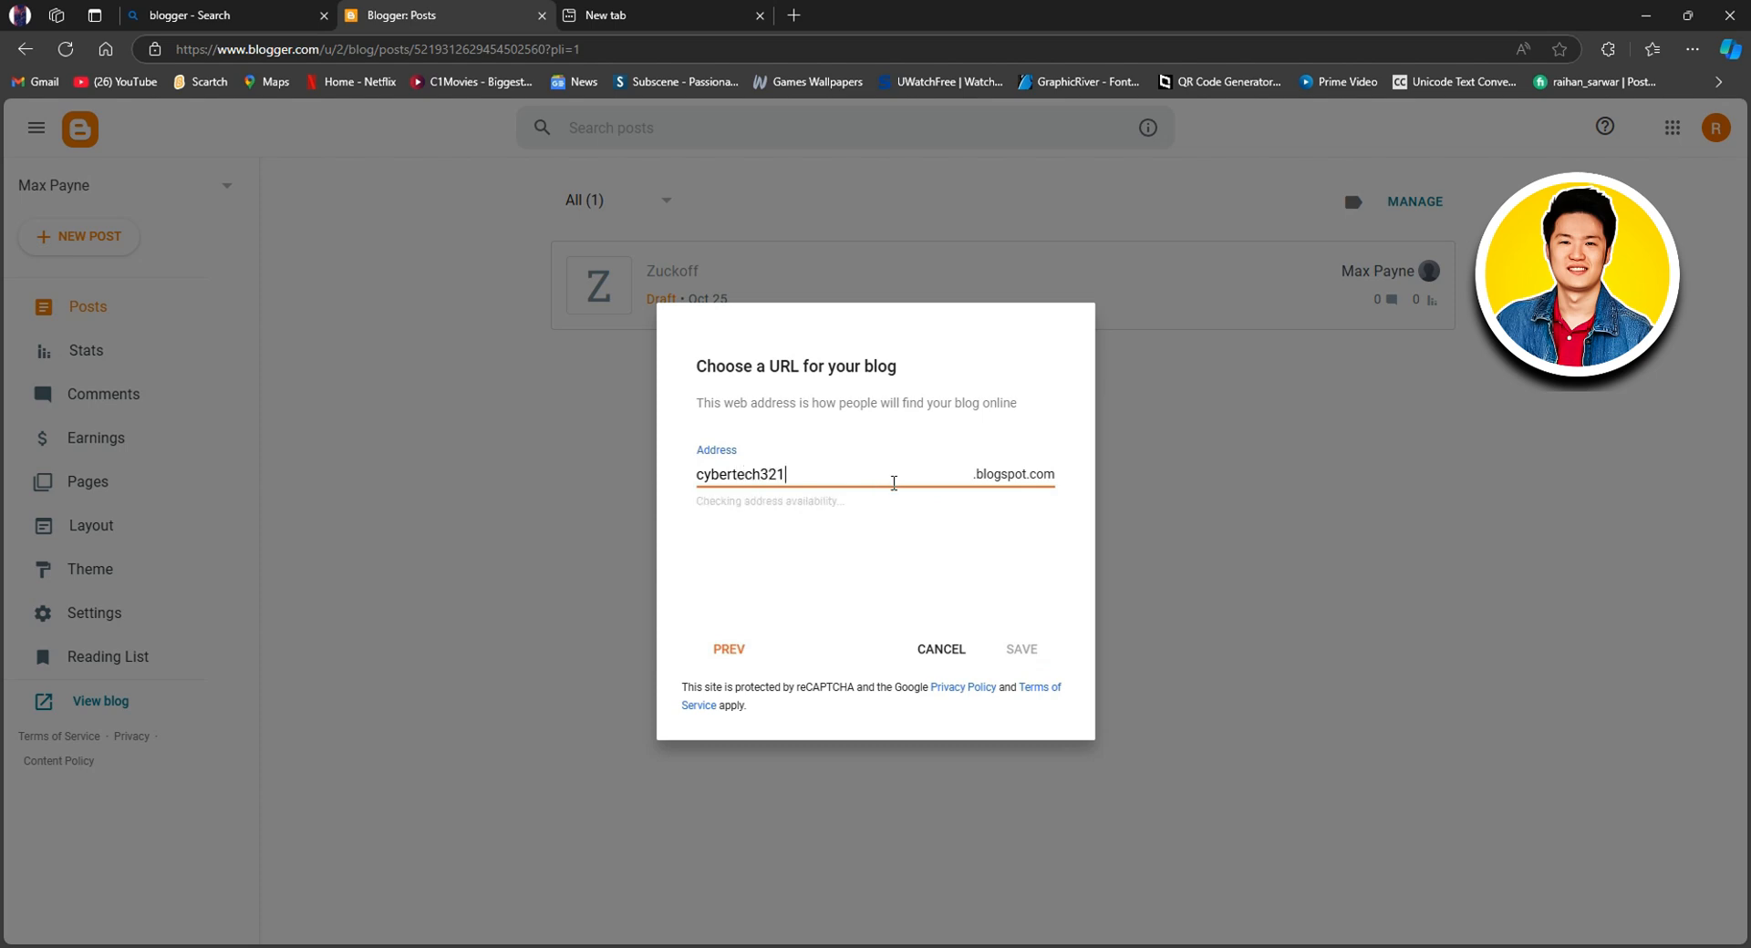
type("1")
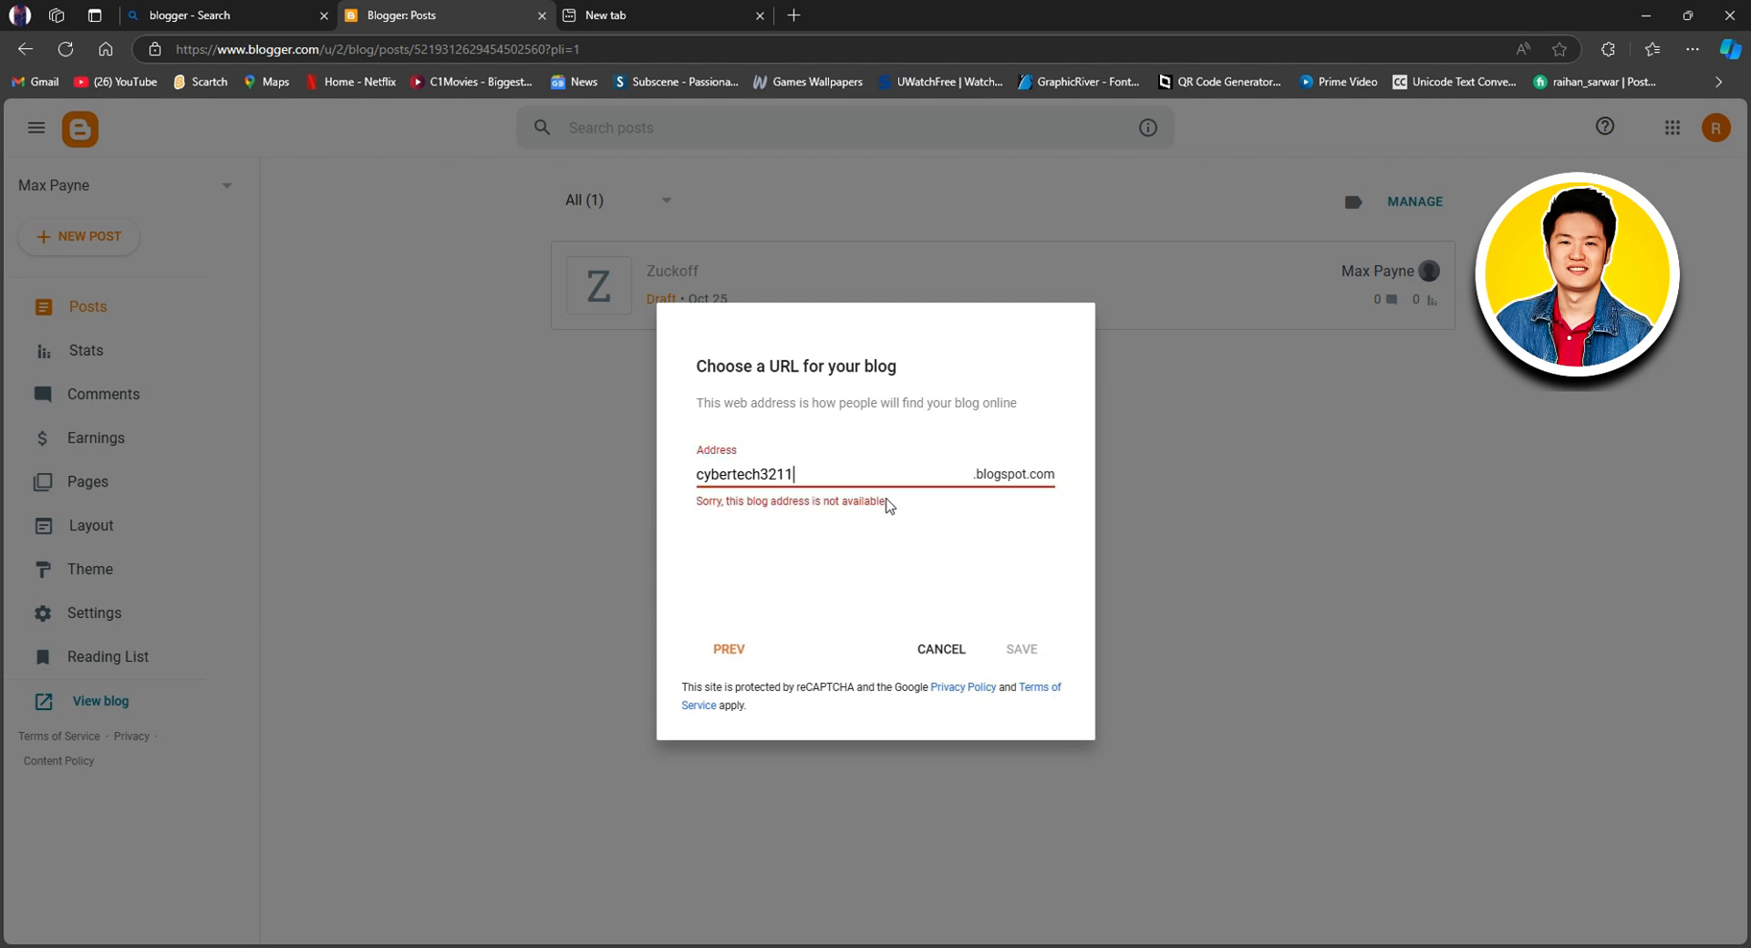
key("BackSpace")
key("BackSpace")
key("BackSpace")
key("BackSpace")
Set the blog's address to cybertech1577.blogspot.com and save the new blog
type("15")
type("6")
type("9")
key("BackSpace")
type("77")
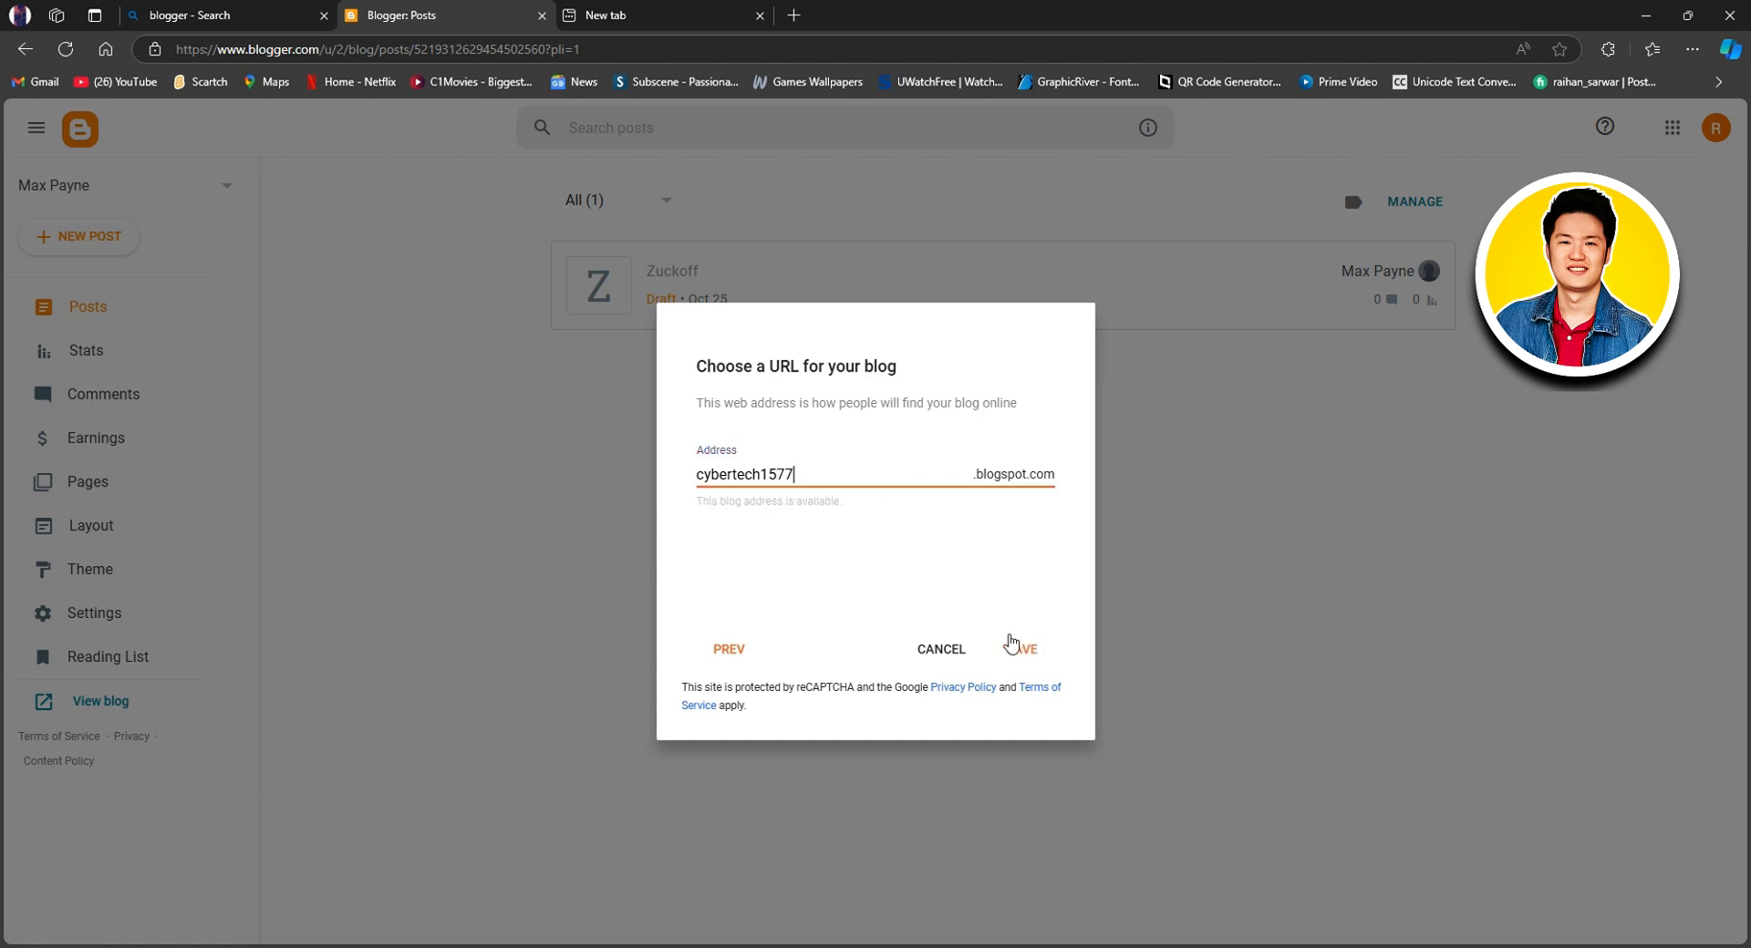
left_click(1026, 655)
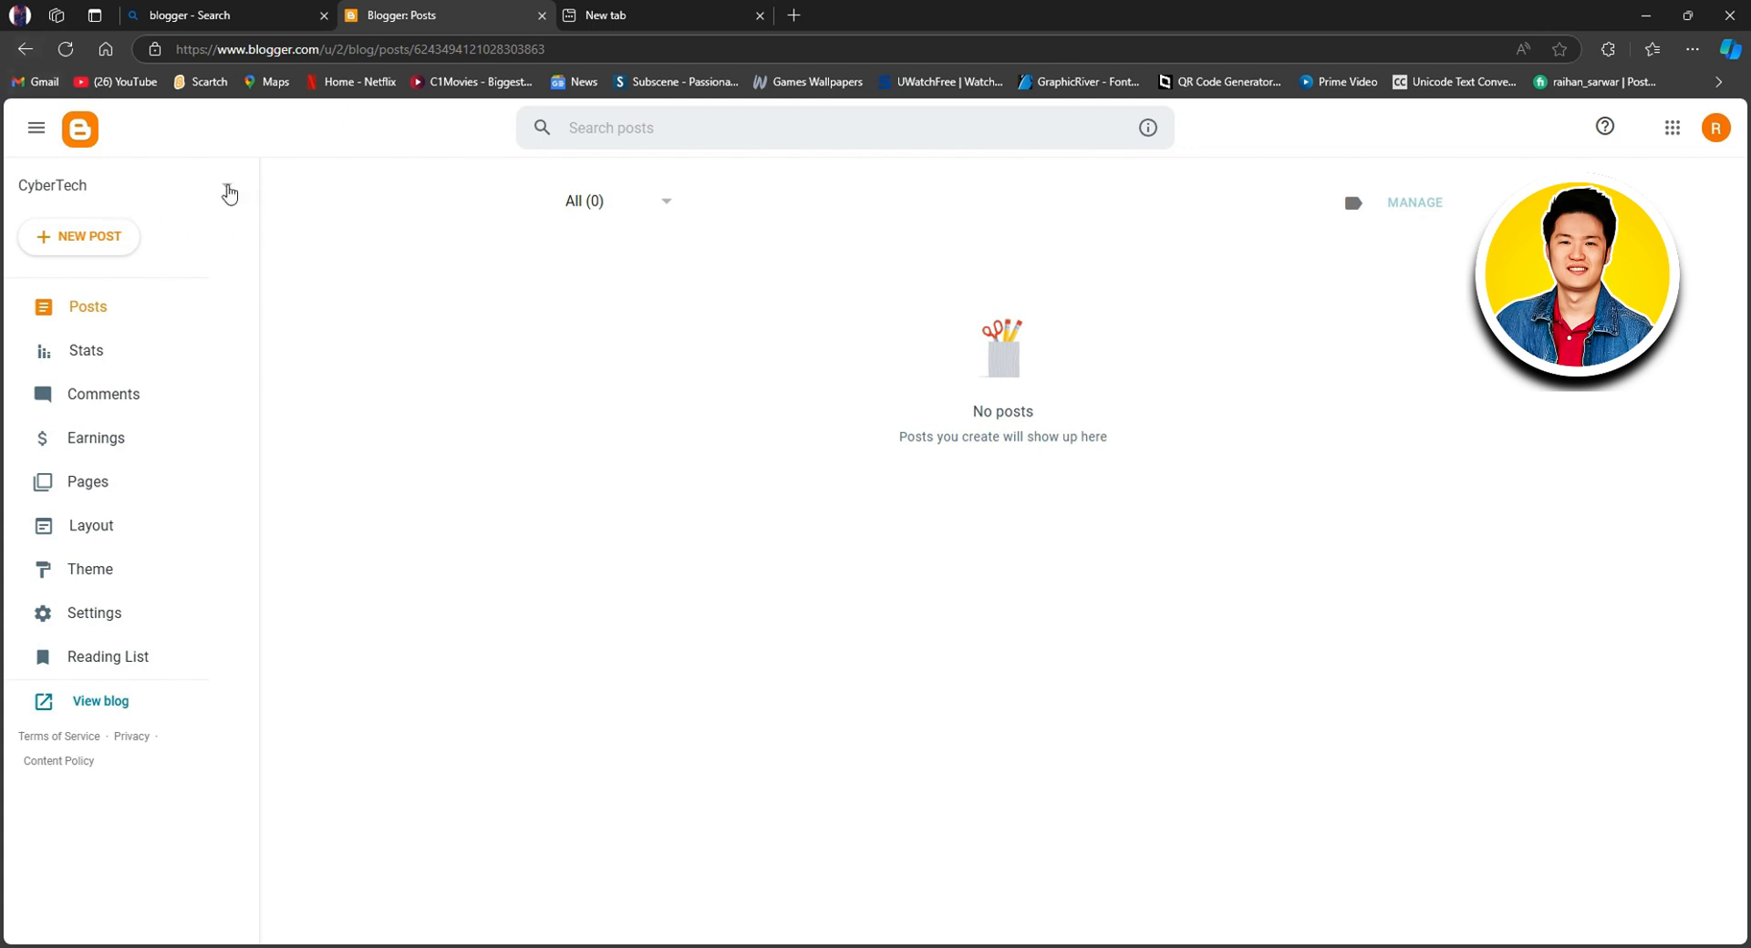
Check the list of blogs for the CyberTech entry and close the list again
left_click(229, 192)
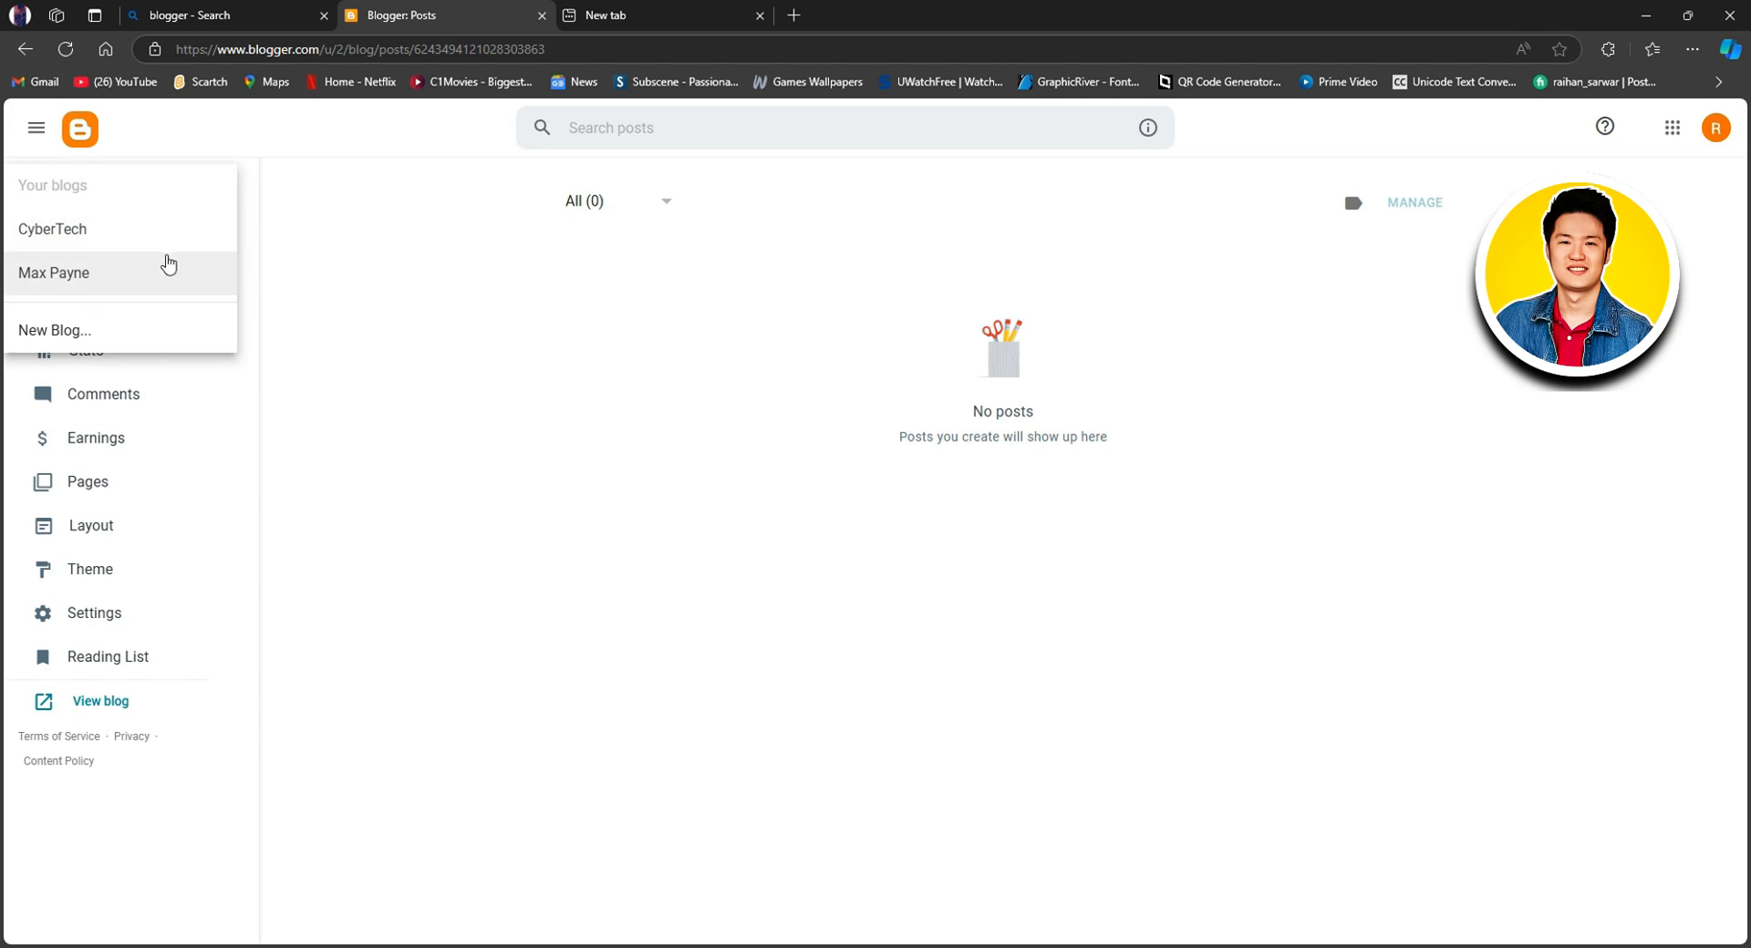
left_click(369, 303)
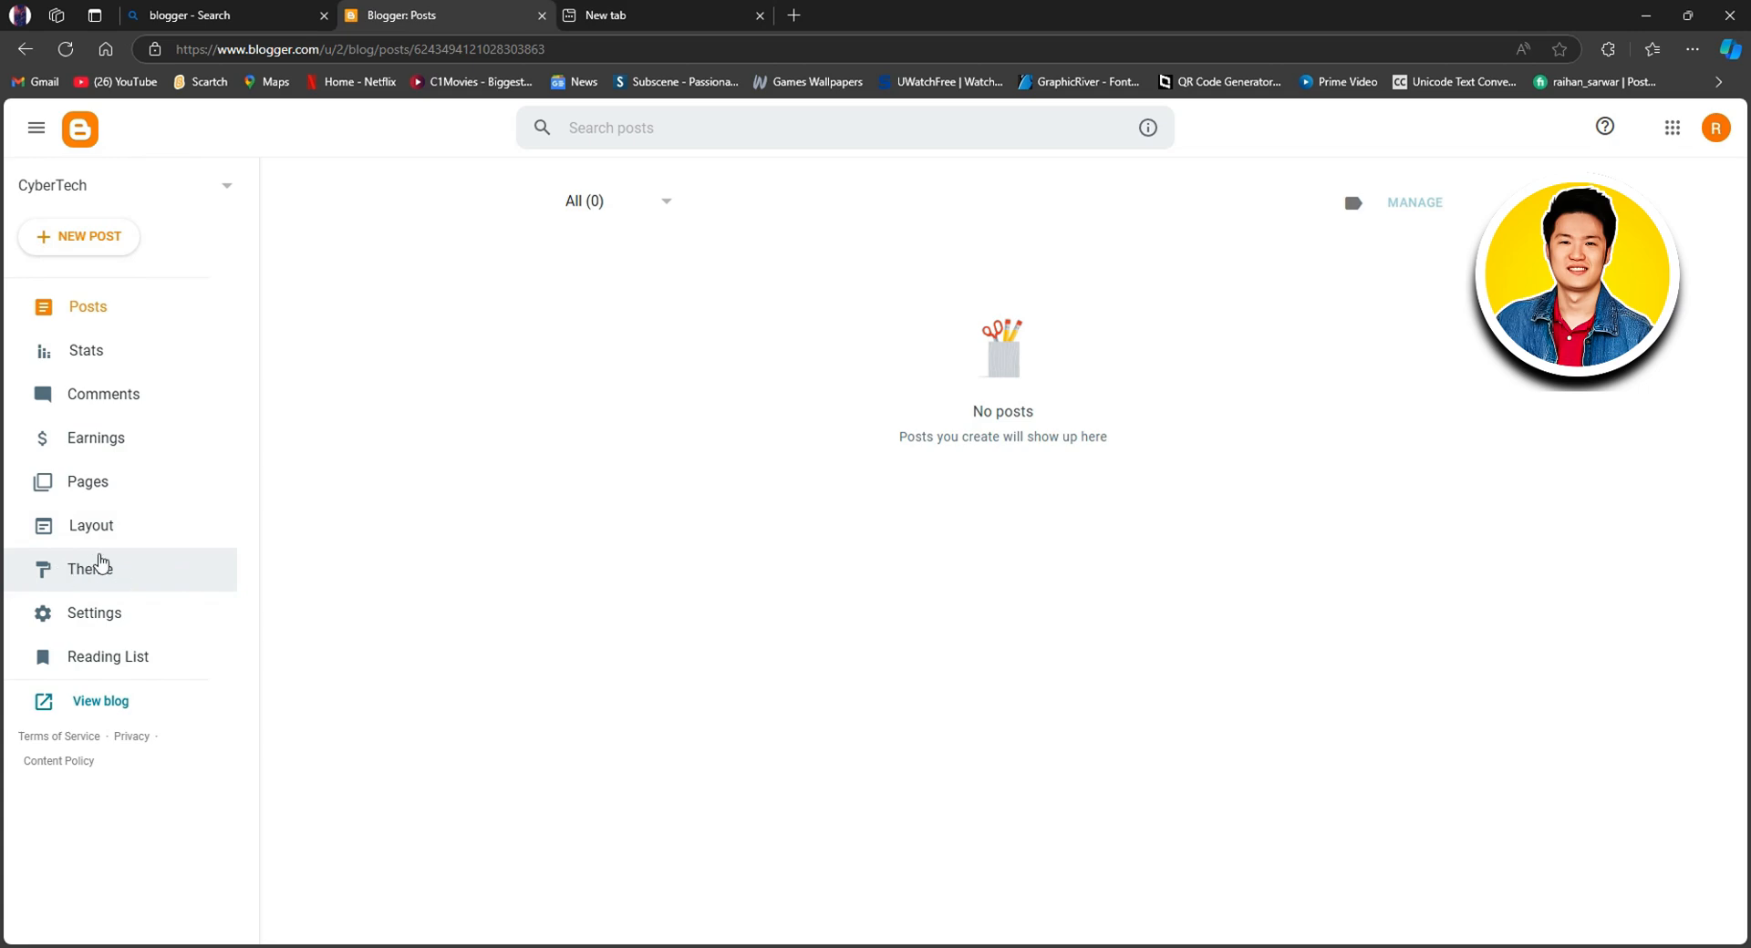
Open the CyberTech theme gallery, view the live blog in its current theme, and return to the gallery
left_click(105, 569)
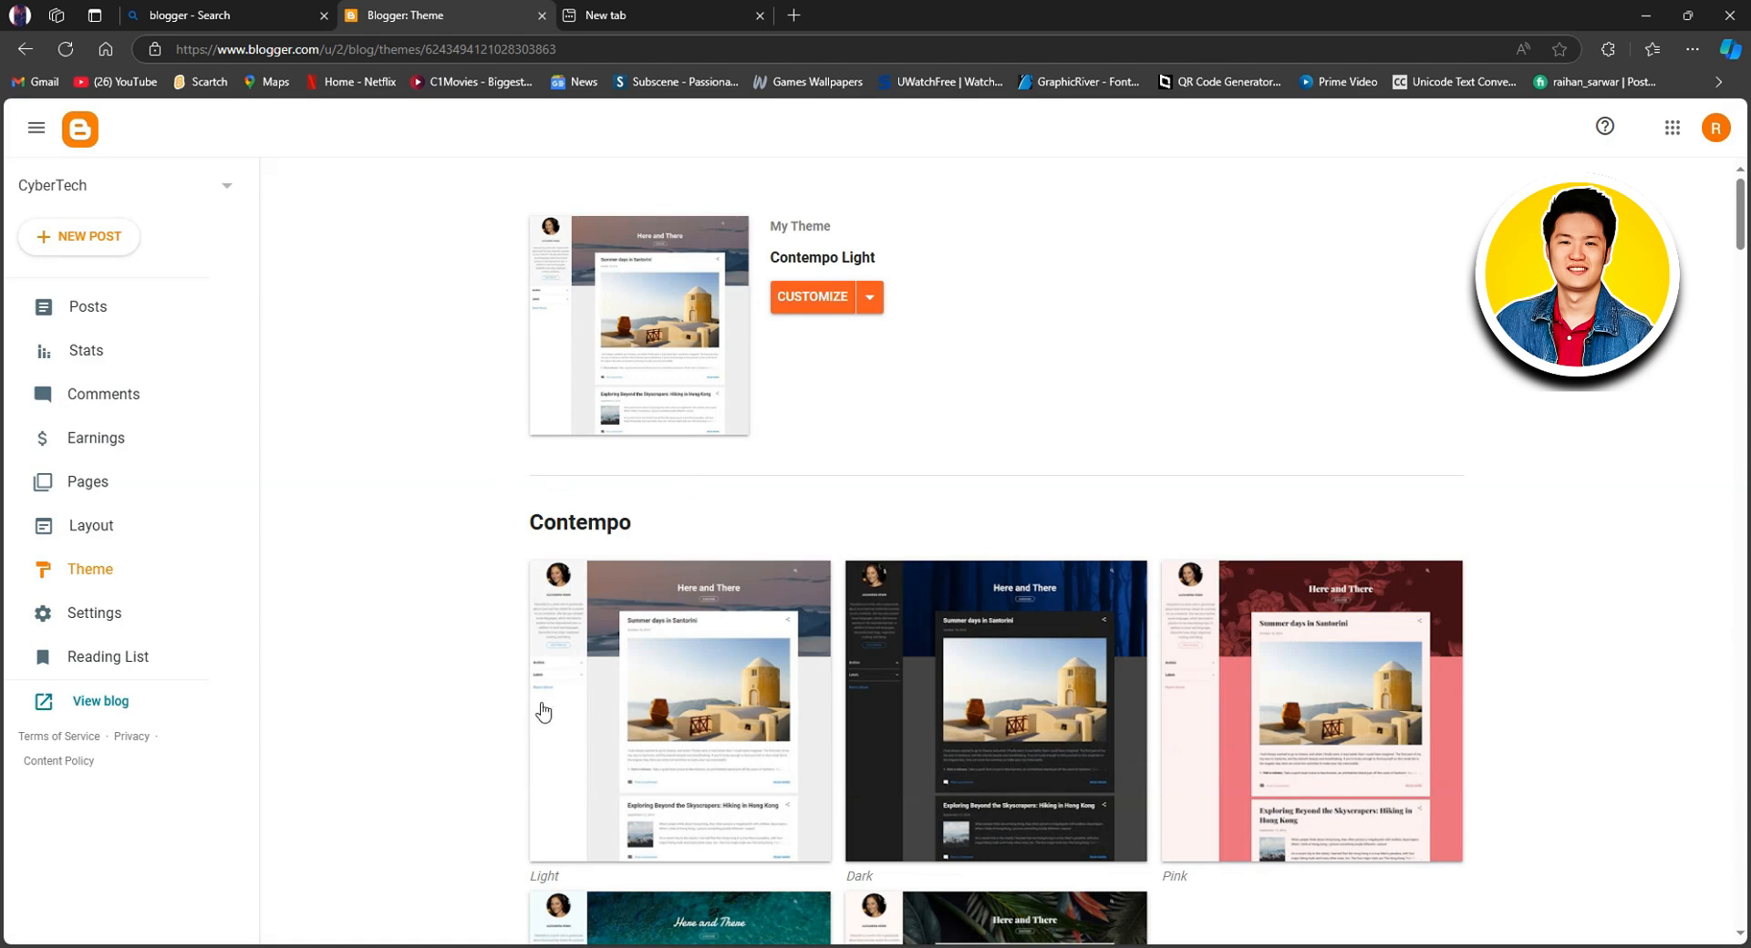
left_click(101, 703)
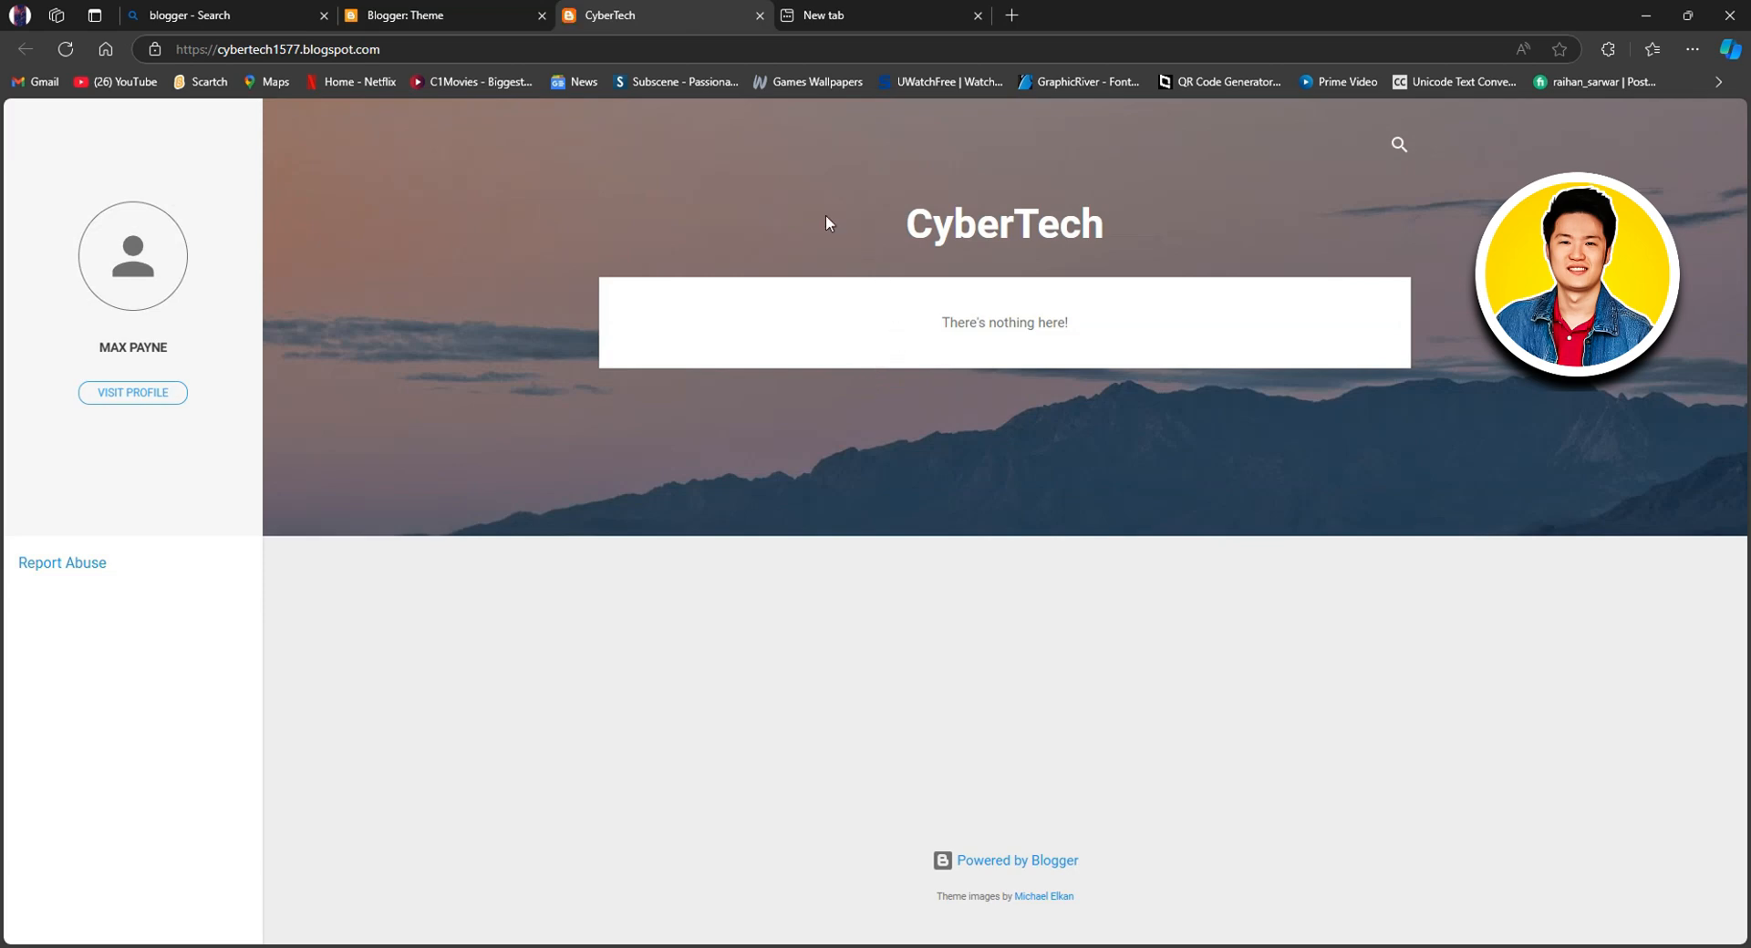
left_click(500, 11)
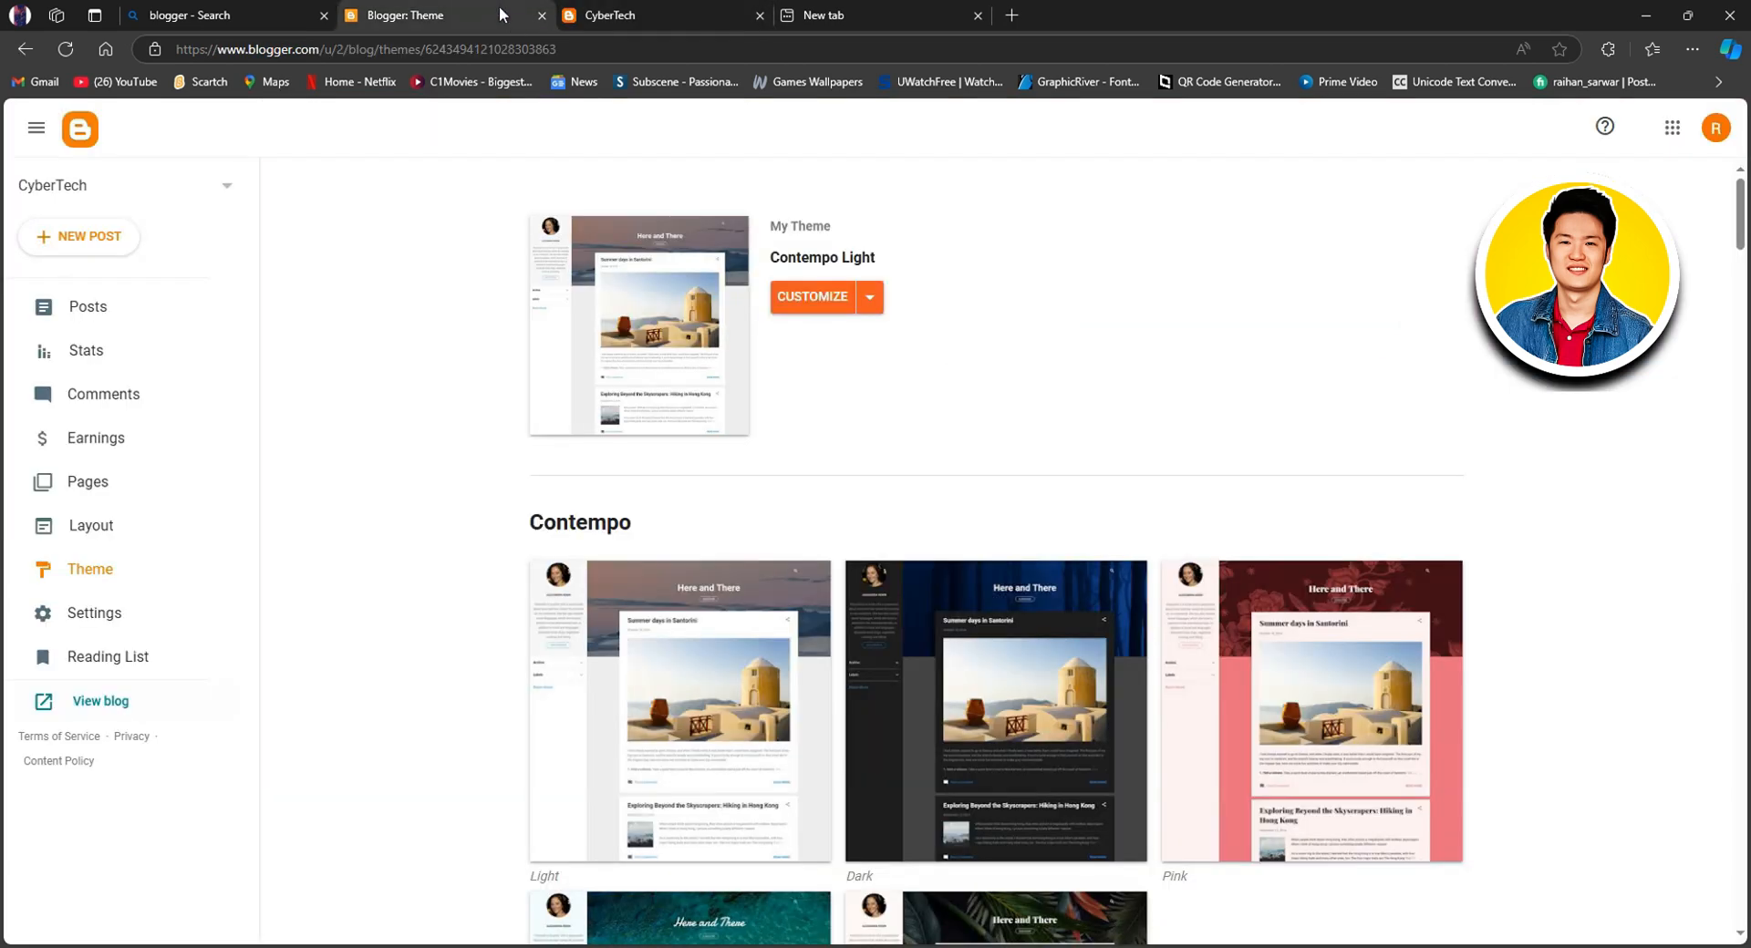
Apply the Flamingo variant of the Contempo theme to the CyberTech blog
scroll(1122, 574, "down", 3)
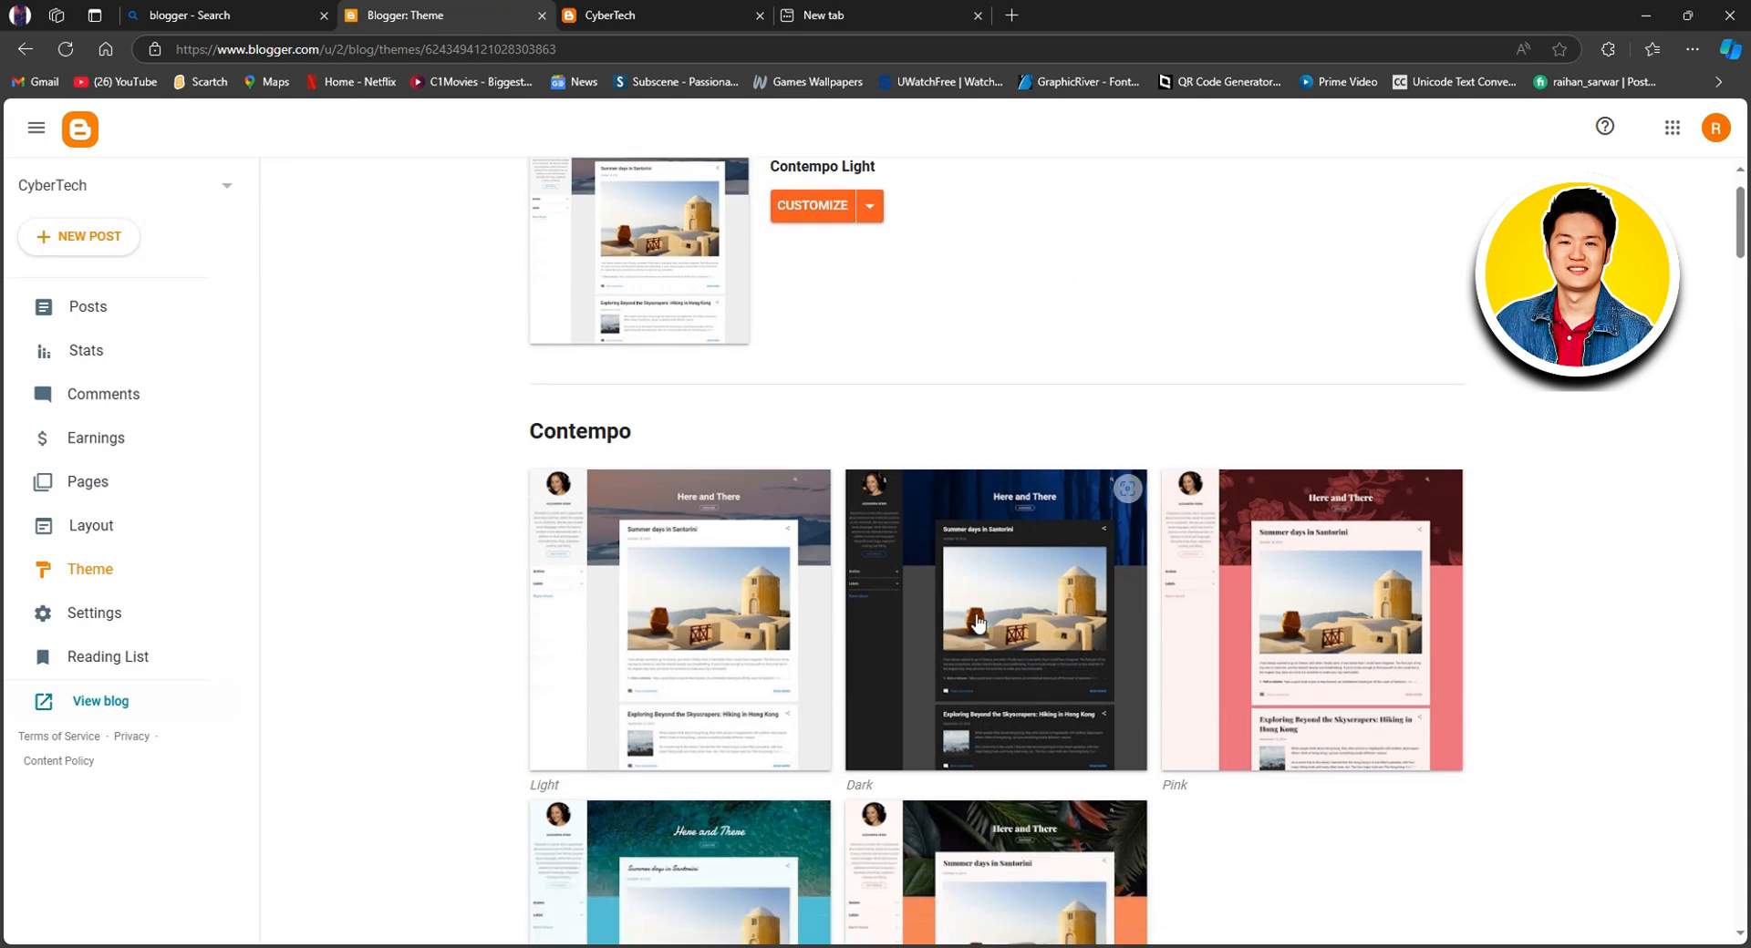
scroll(1373, 682, "down", 1)
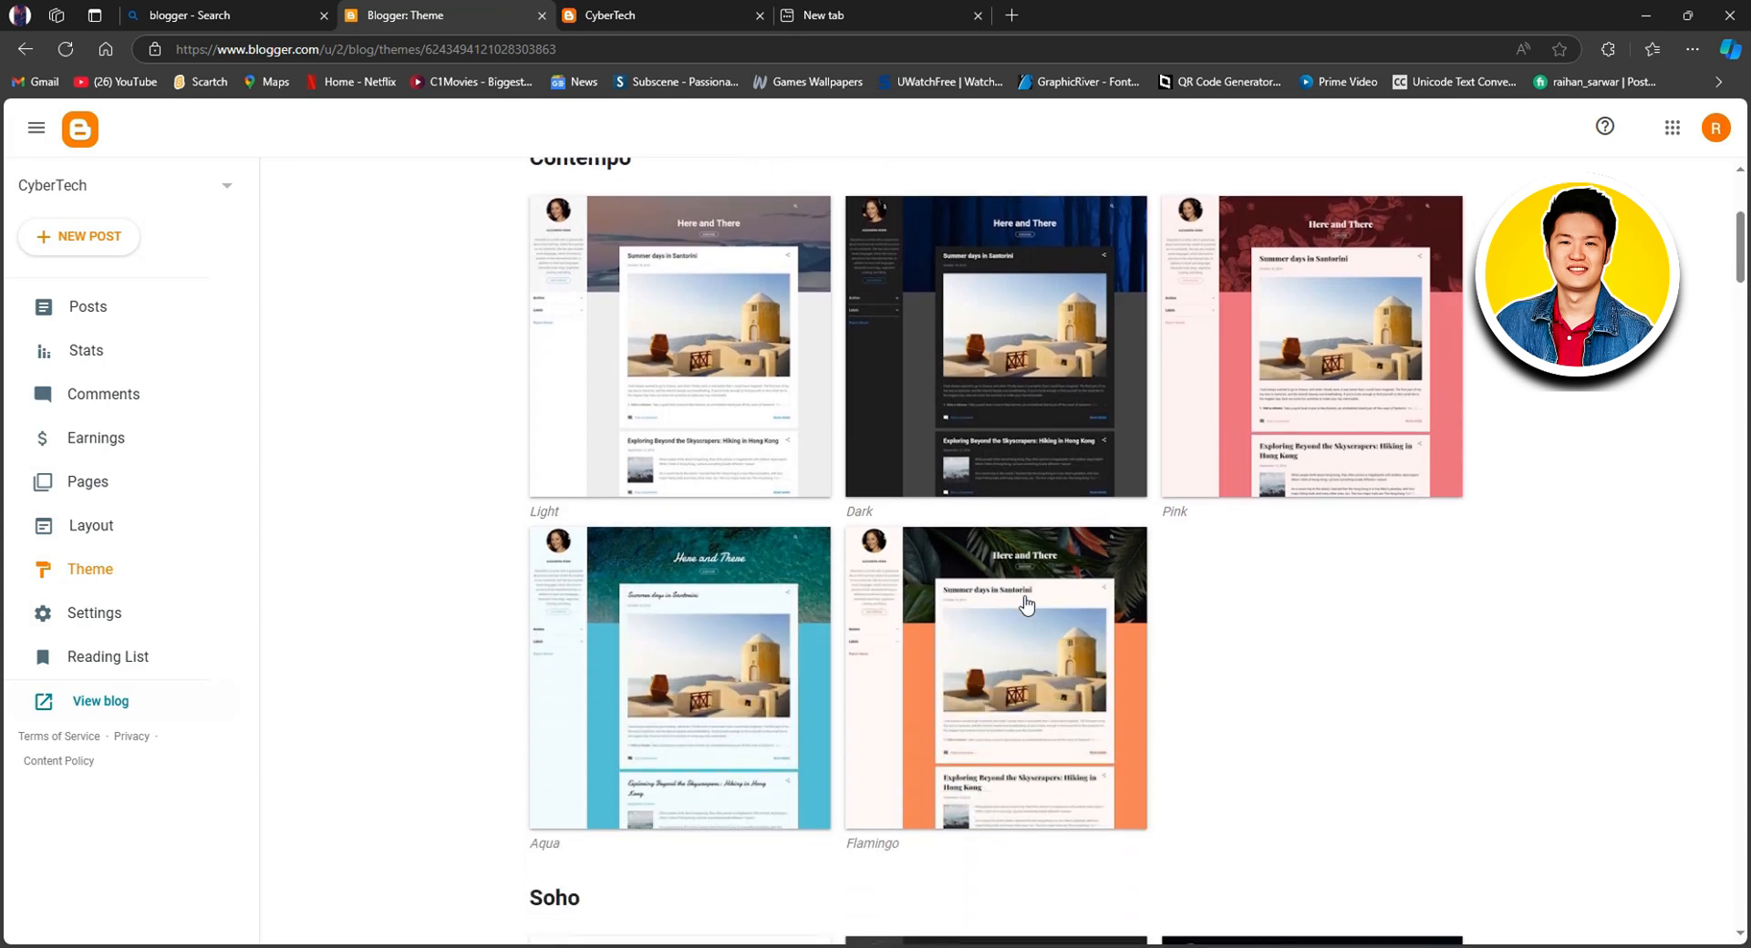
left_click(1014, 693)
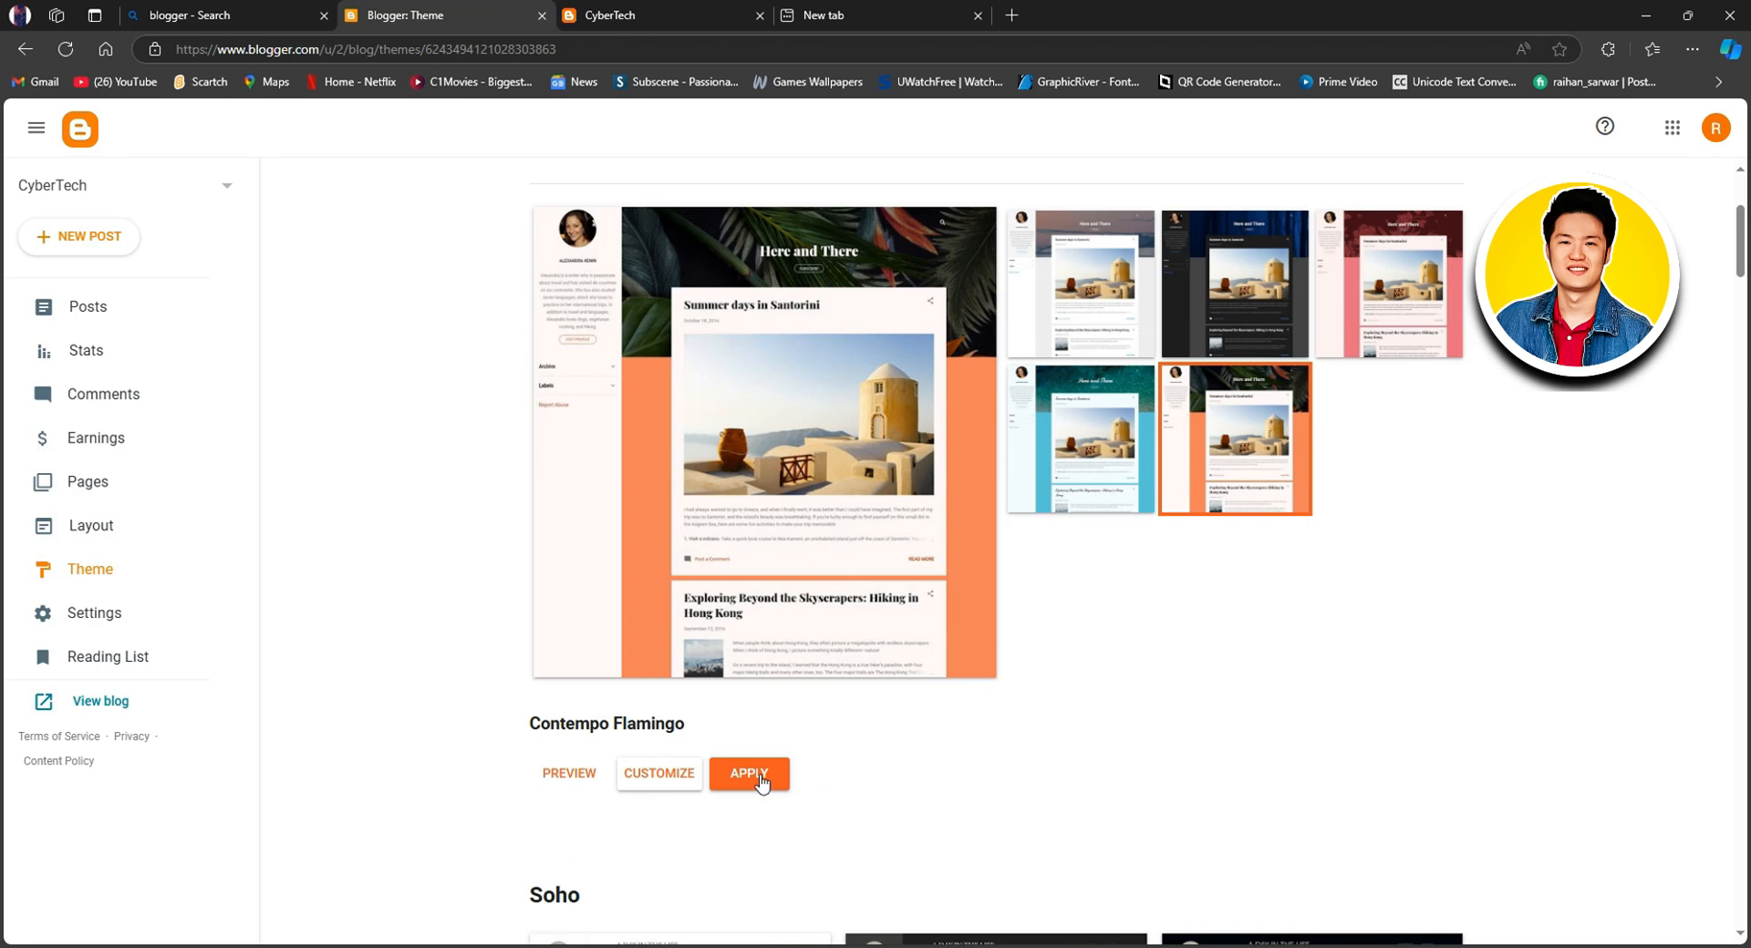
left_click(762, 782)
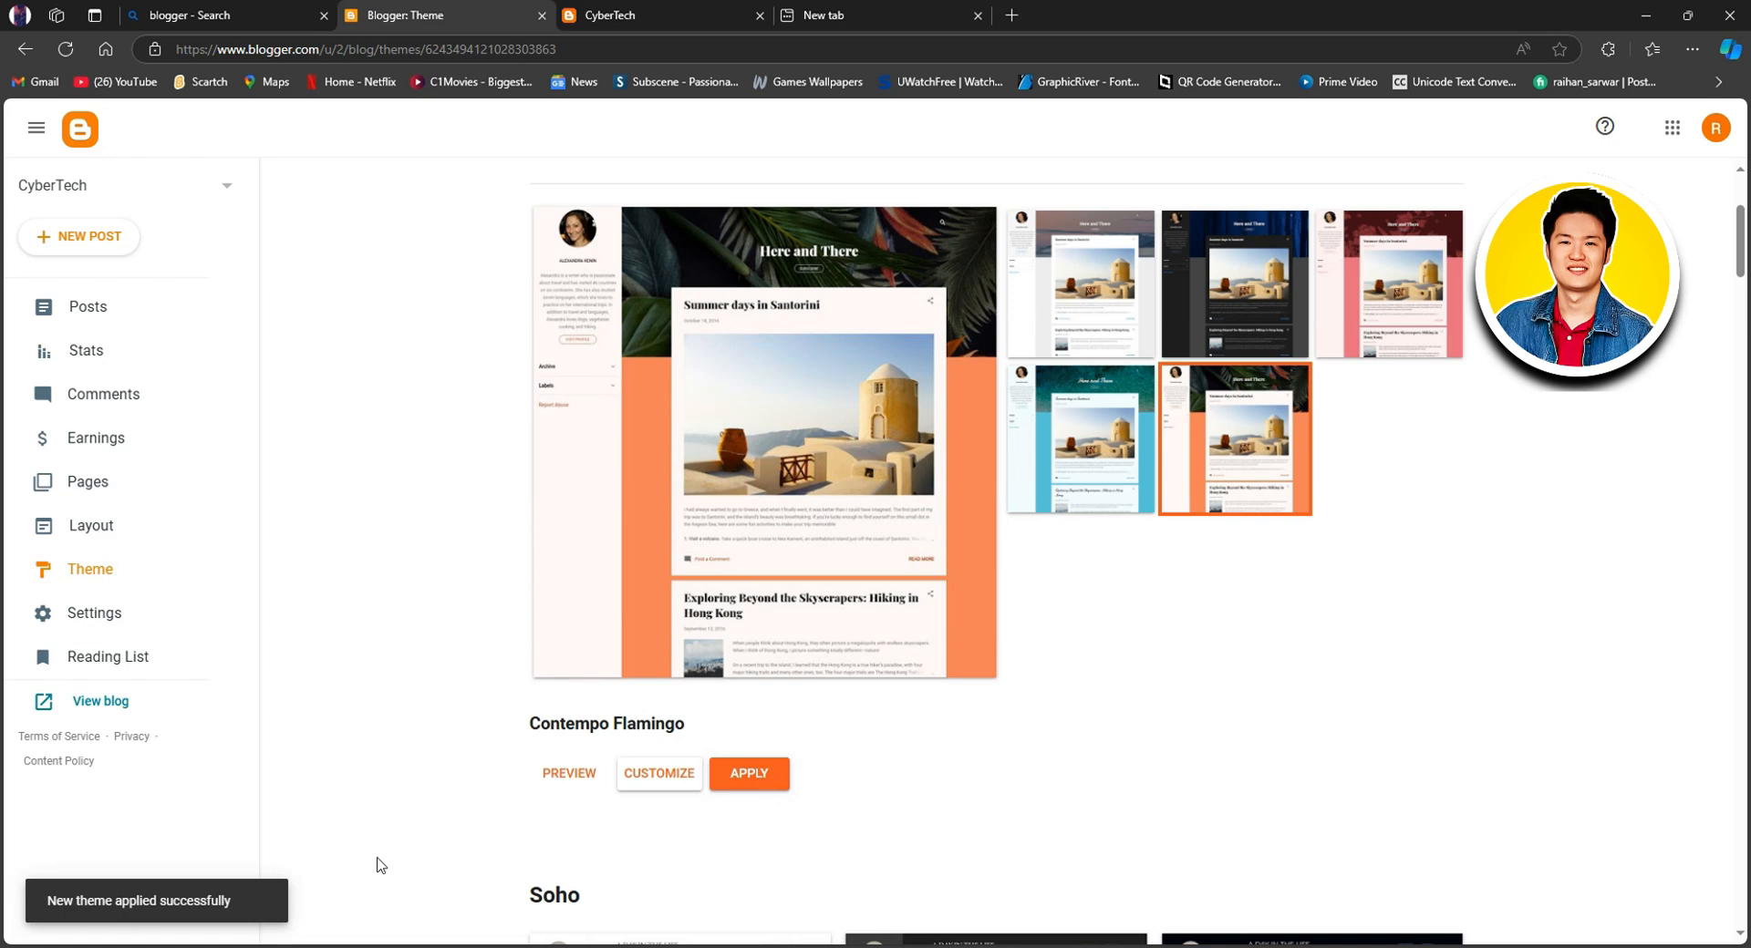
View the live blog with the Contempo Flamingo theme, and close both of its browser tabs
left_click(108, 703)
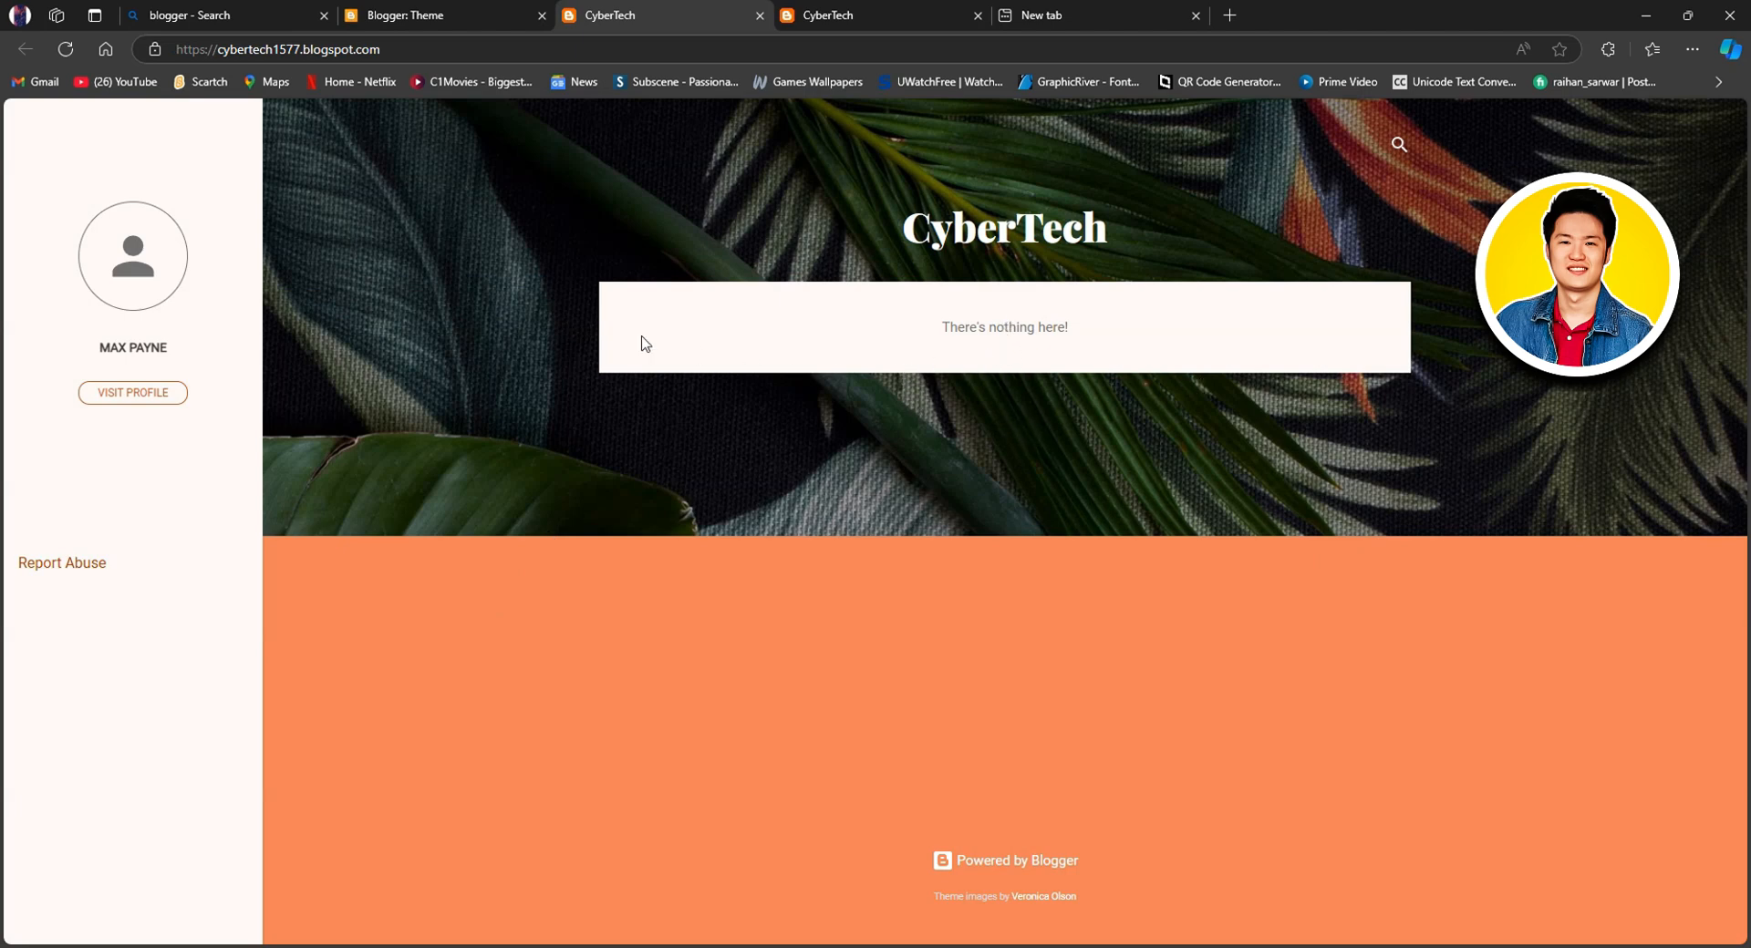
left_click(978, 15)
left_click(757, 17)
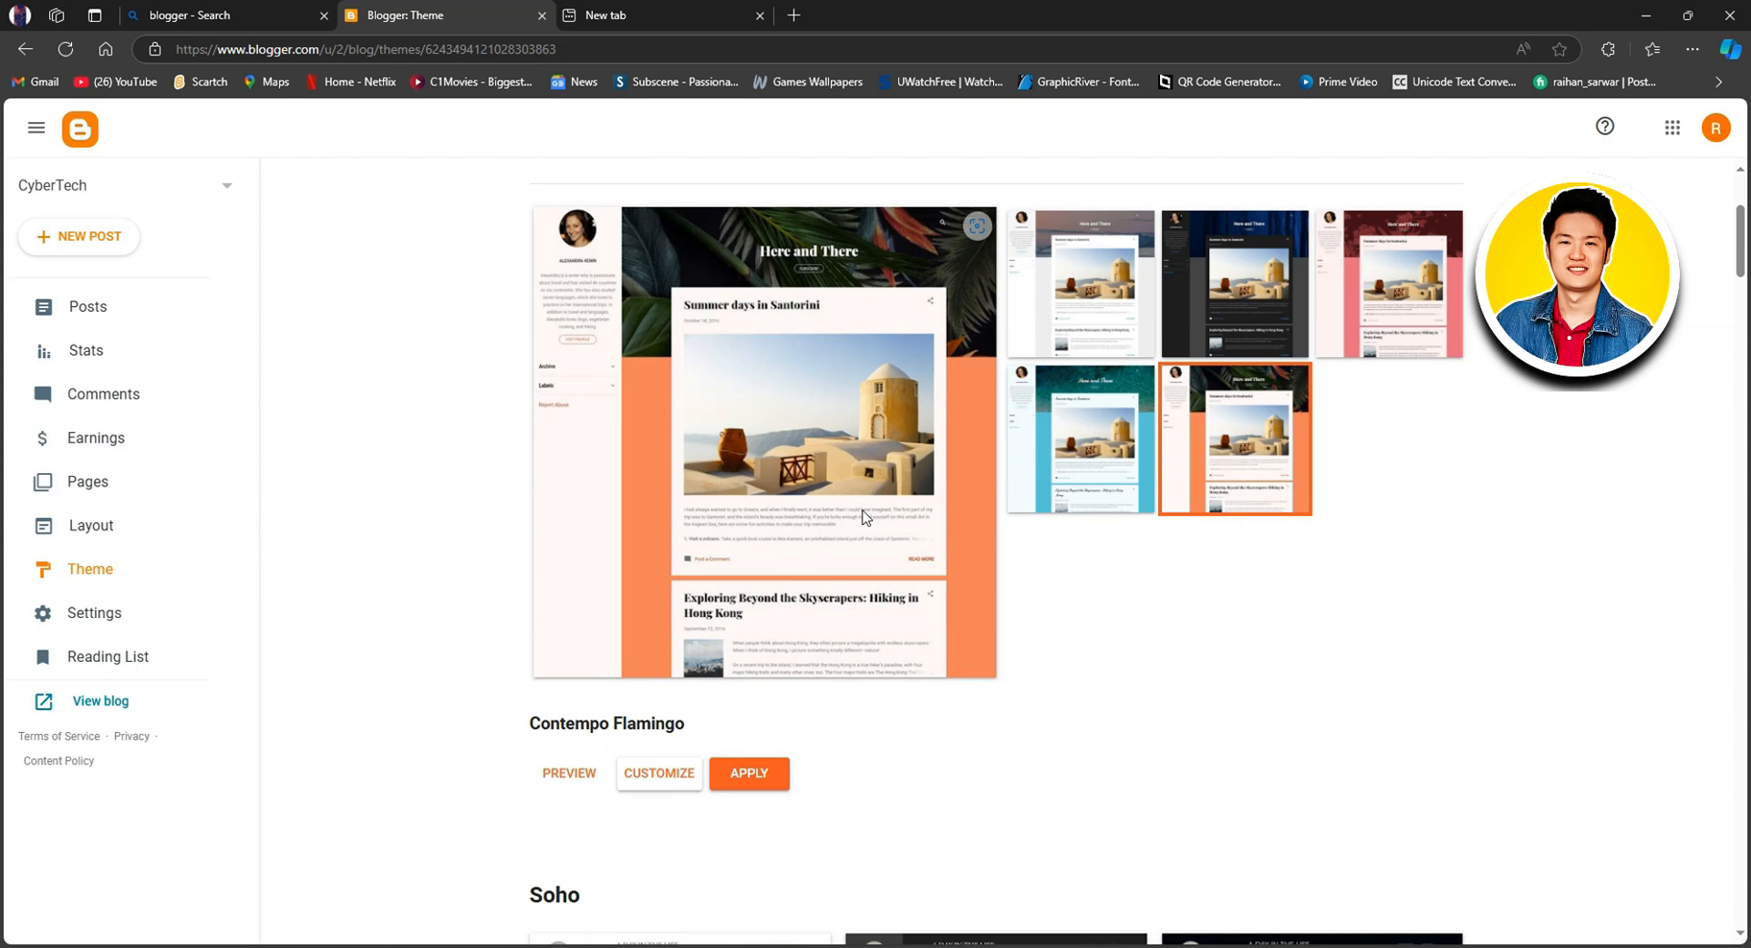
scroll(877, 611, "down", 2)
scroll(854, 645, "up", 2)
scroll(854, 646, "up", 1)
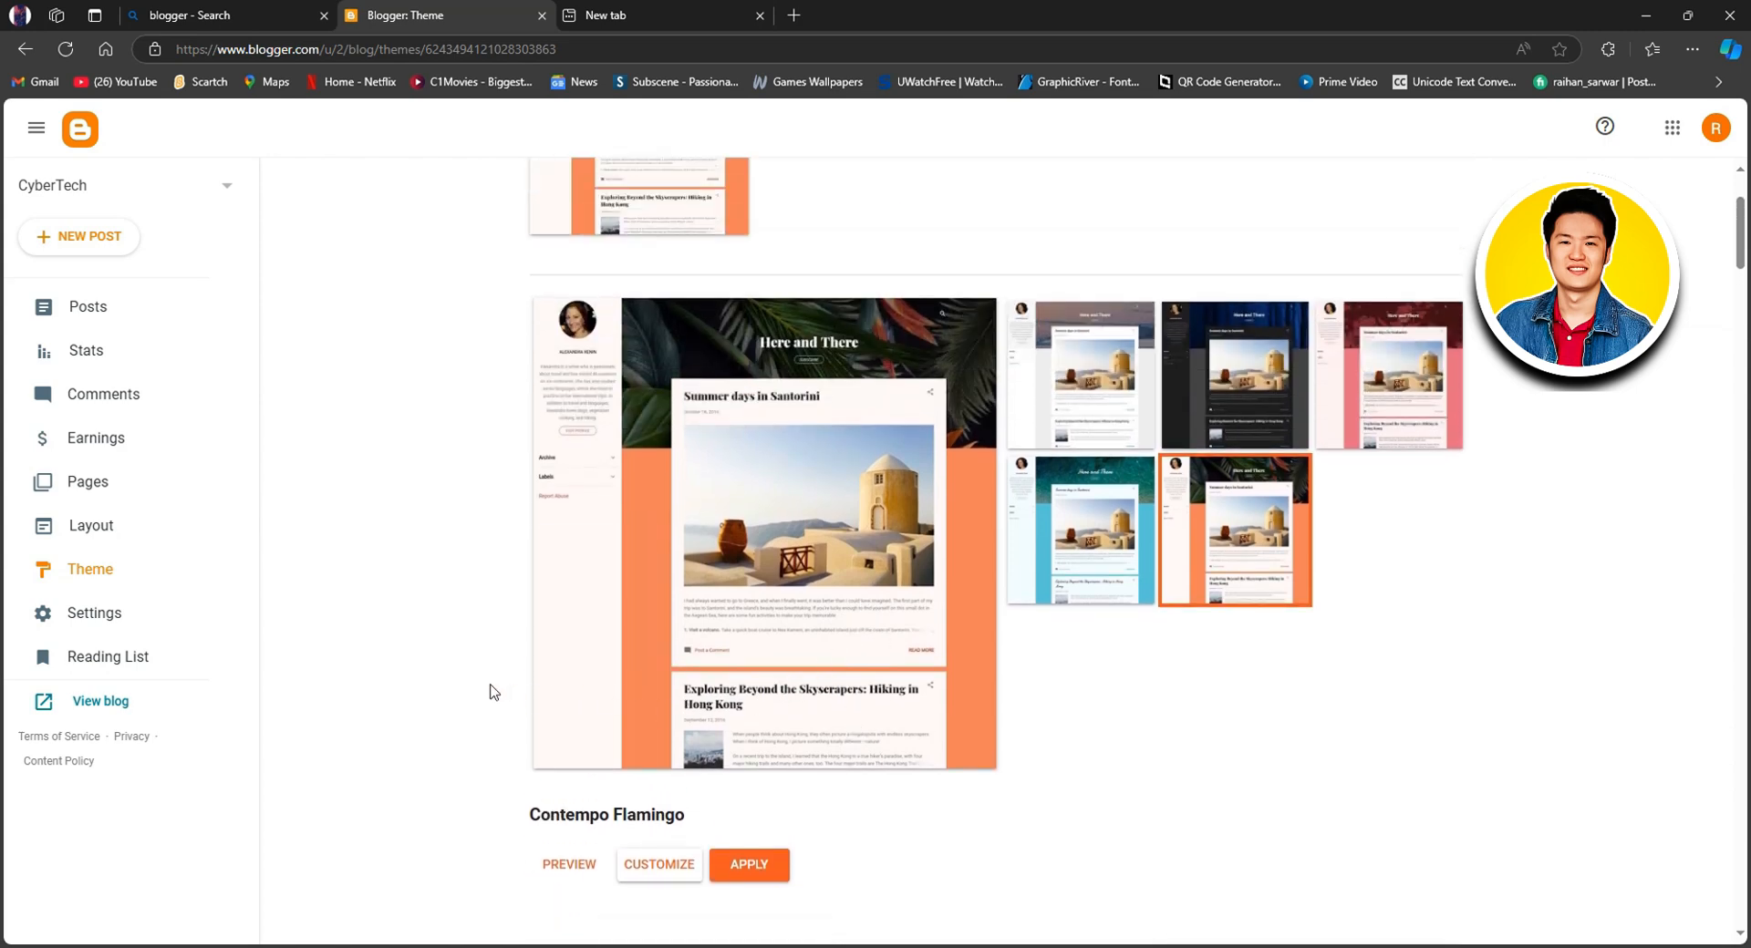
Start a new post on the CyberTech blog
left_click(58, 246)
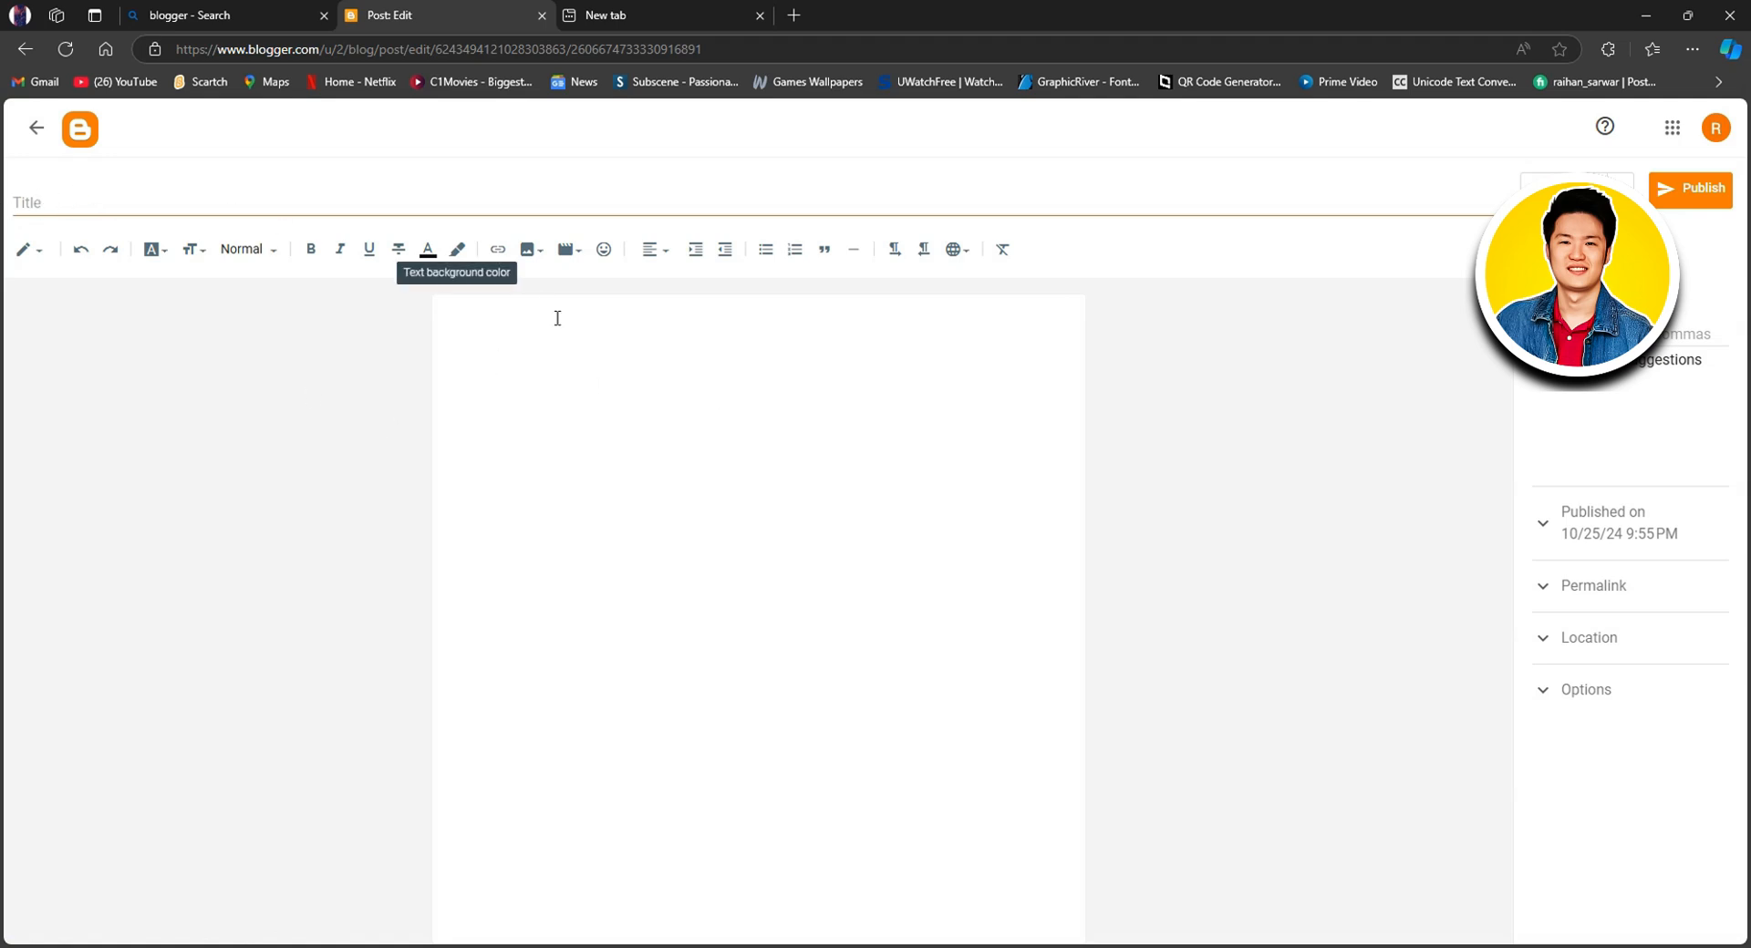
left_click(554, 357)
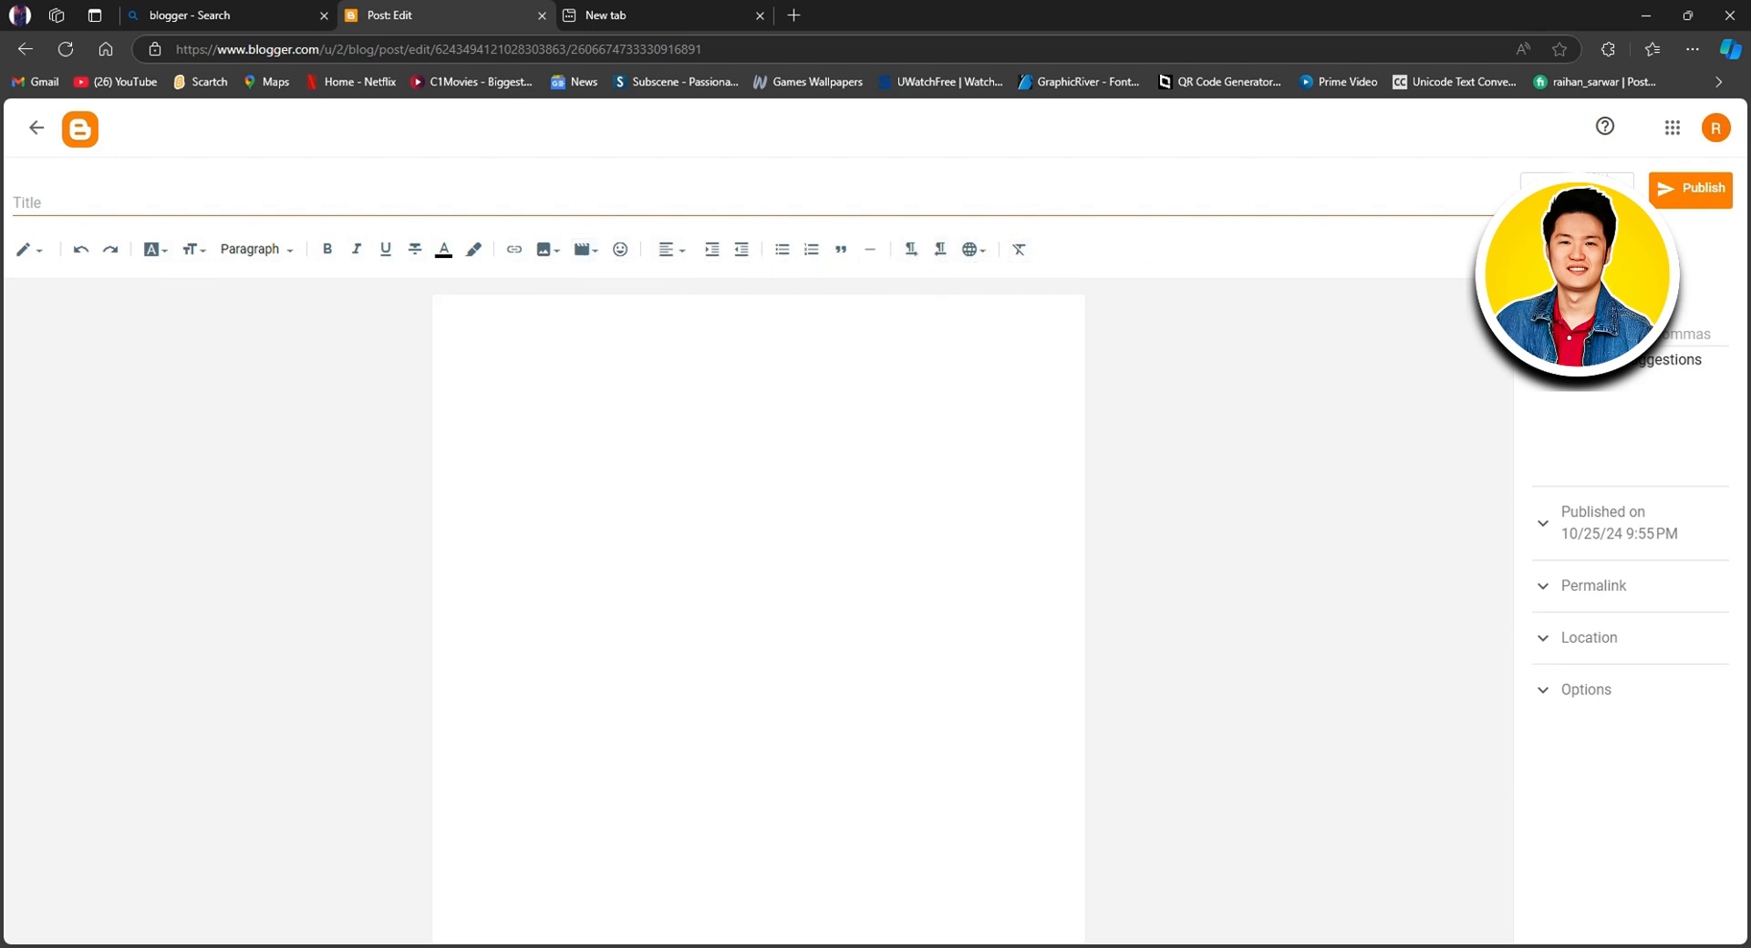
left_click(1623, 186)
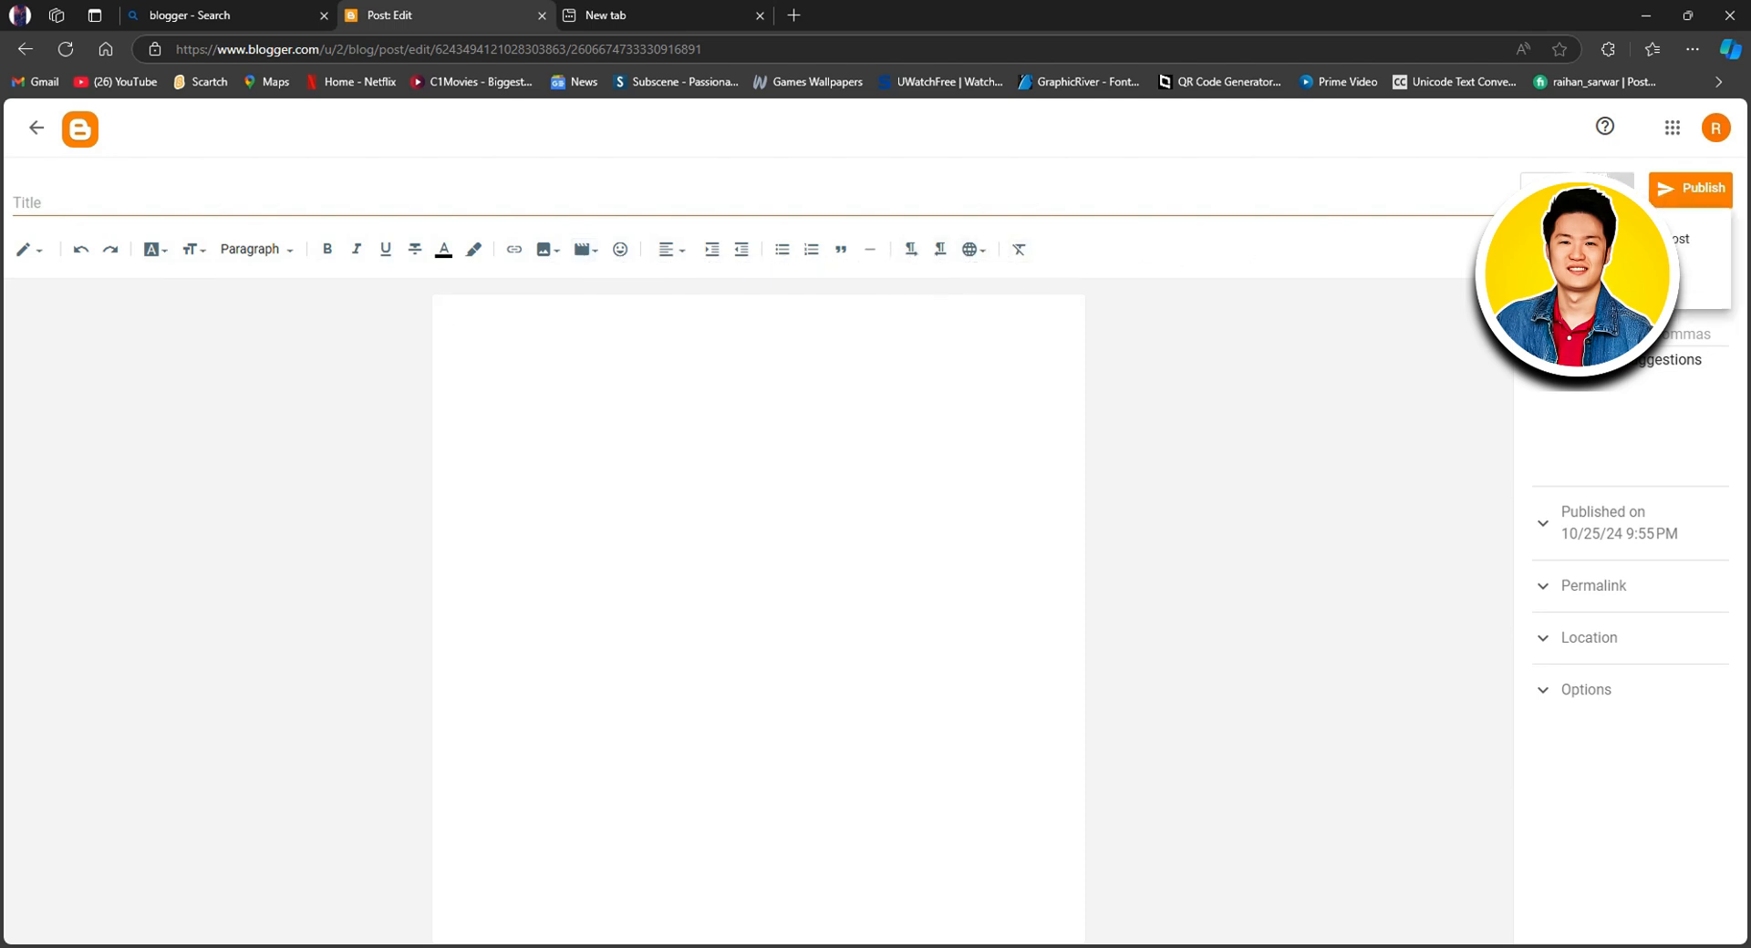
left_click(1623, 186)
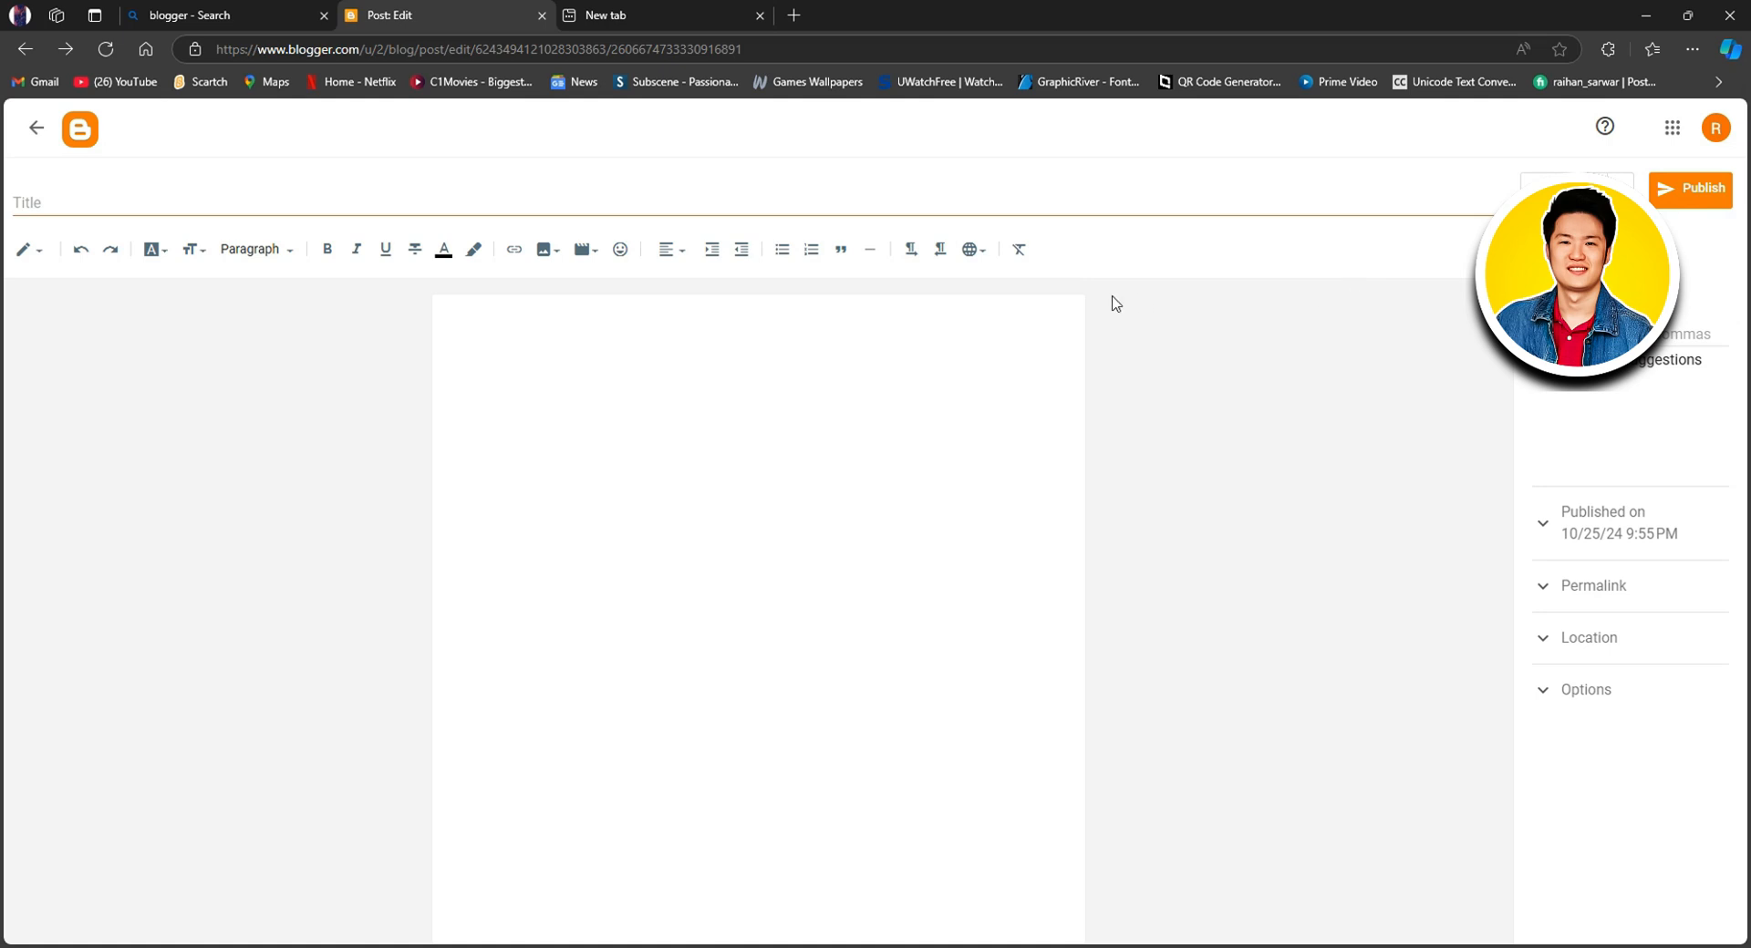
Title the post "Techy things" and enter "SKILLFUL TECHS" as its body text
left_click(121, 200)
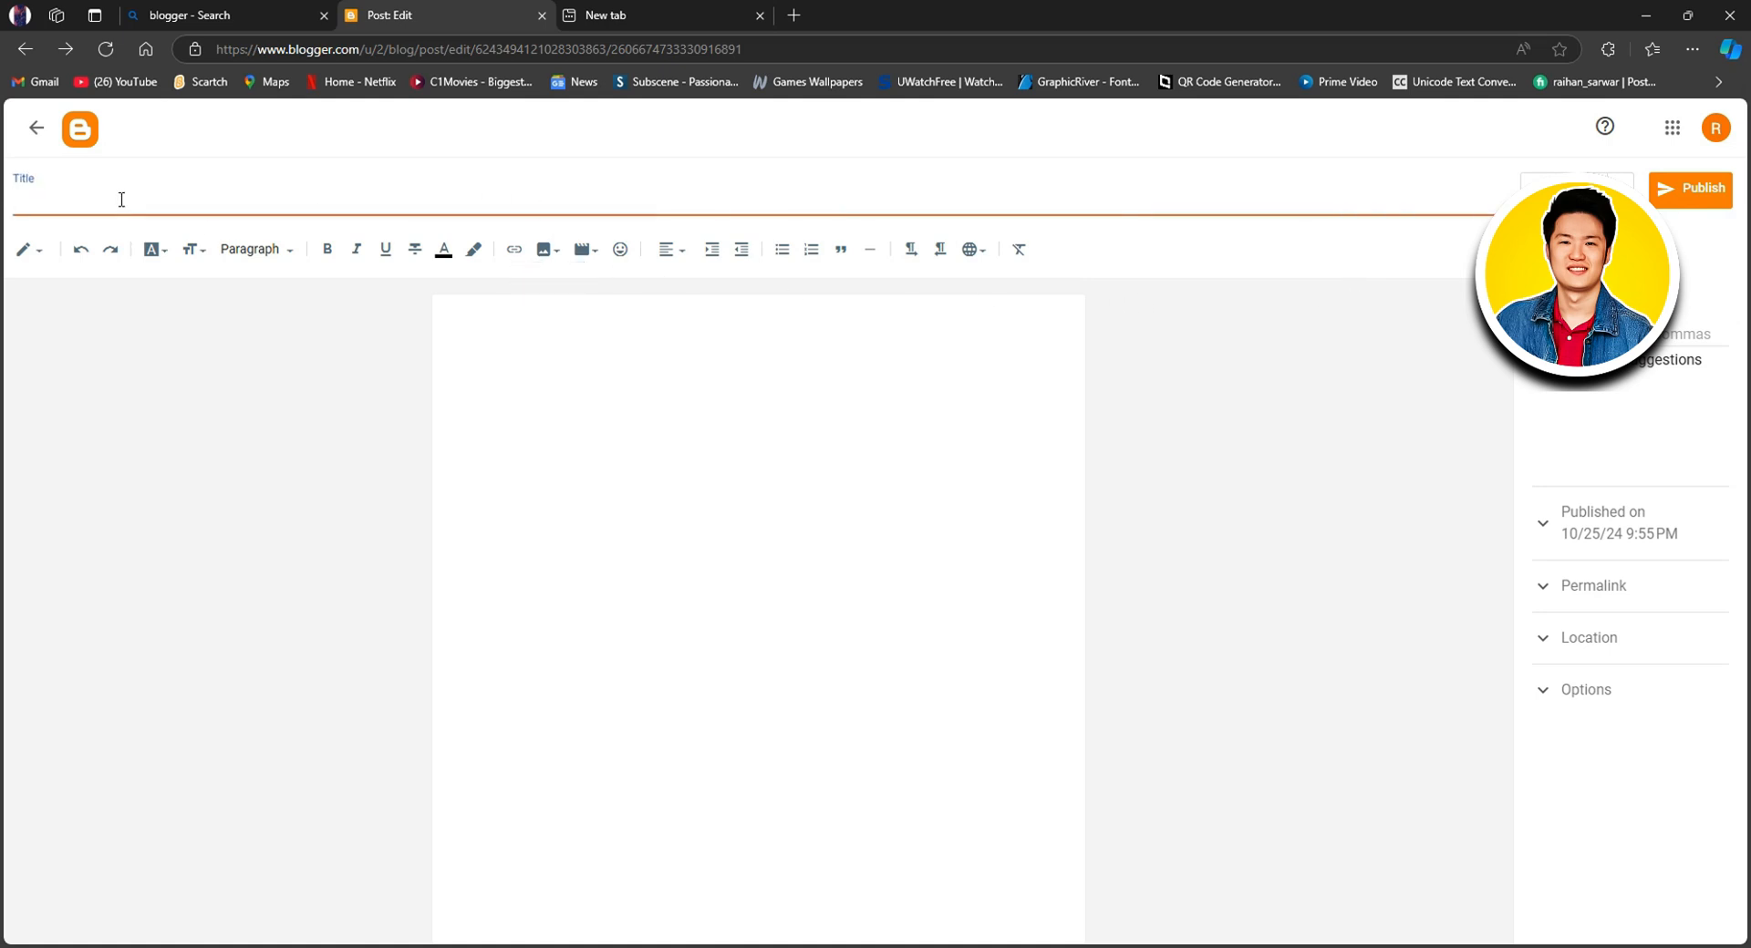
type("Tech")
type("nics")
key("BackSpace")
key("BackSpace")
key("BackSpace")
type("y things")
left_click(462, 354)
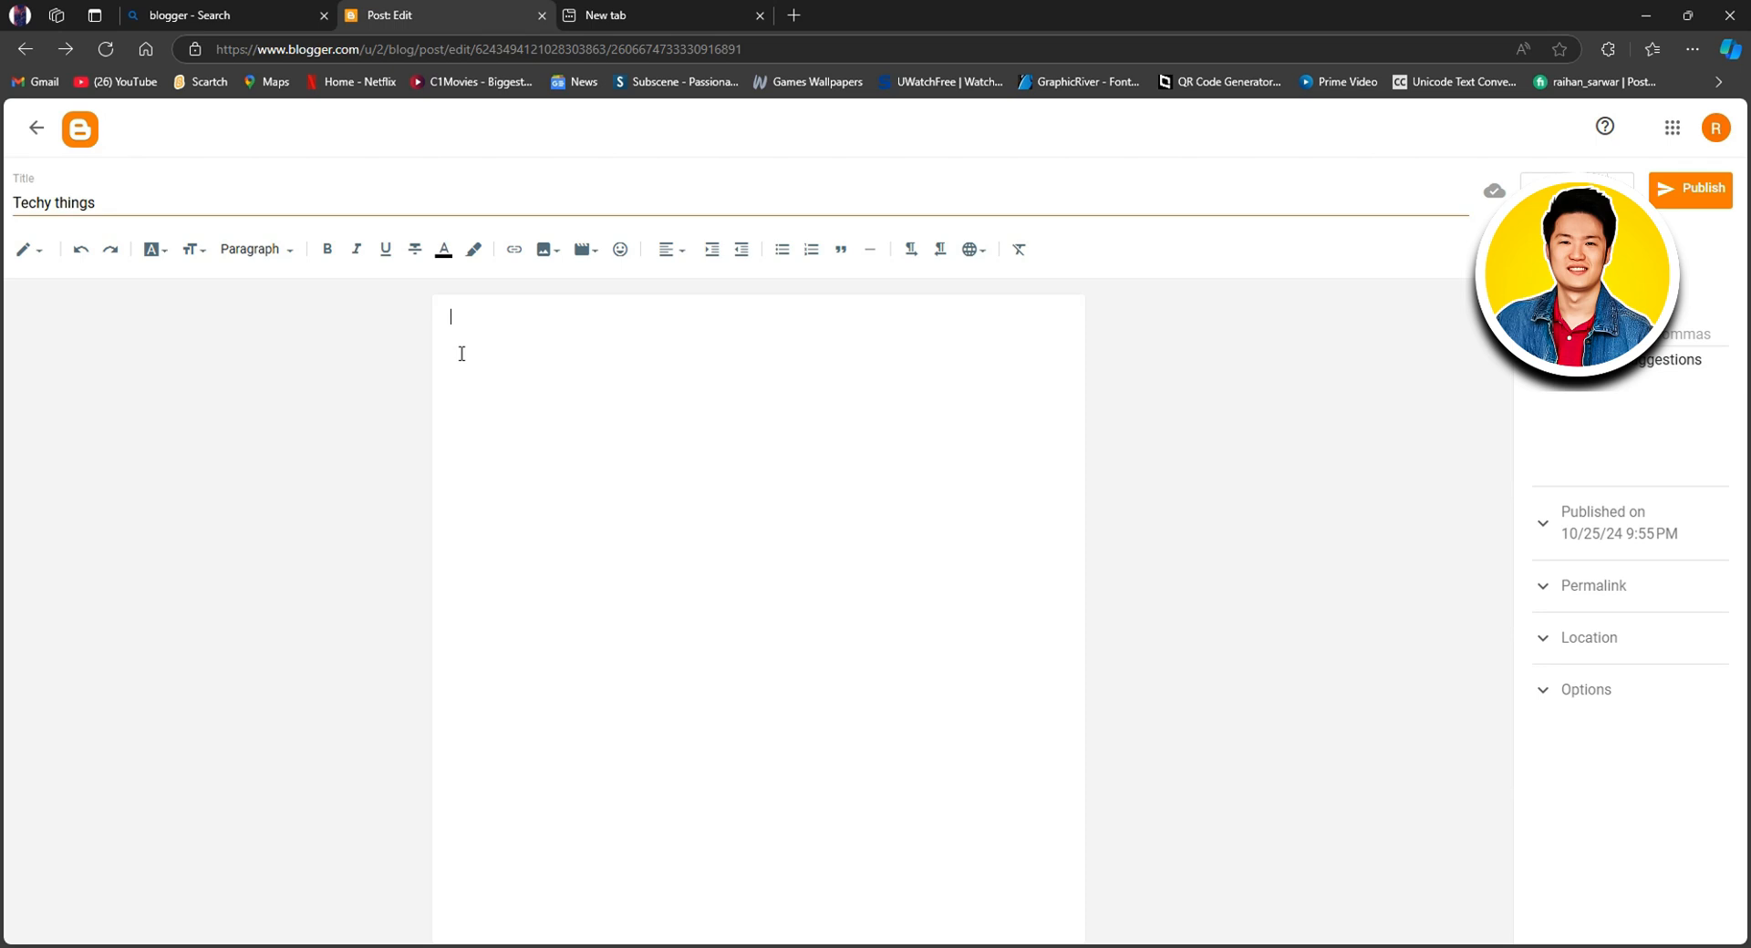
type("SKILLFUL TECHS")
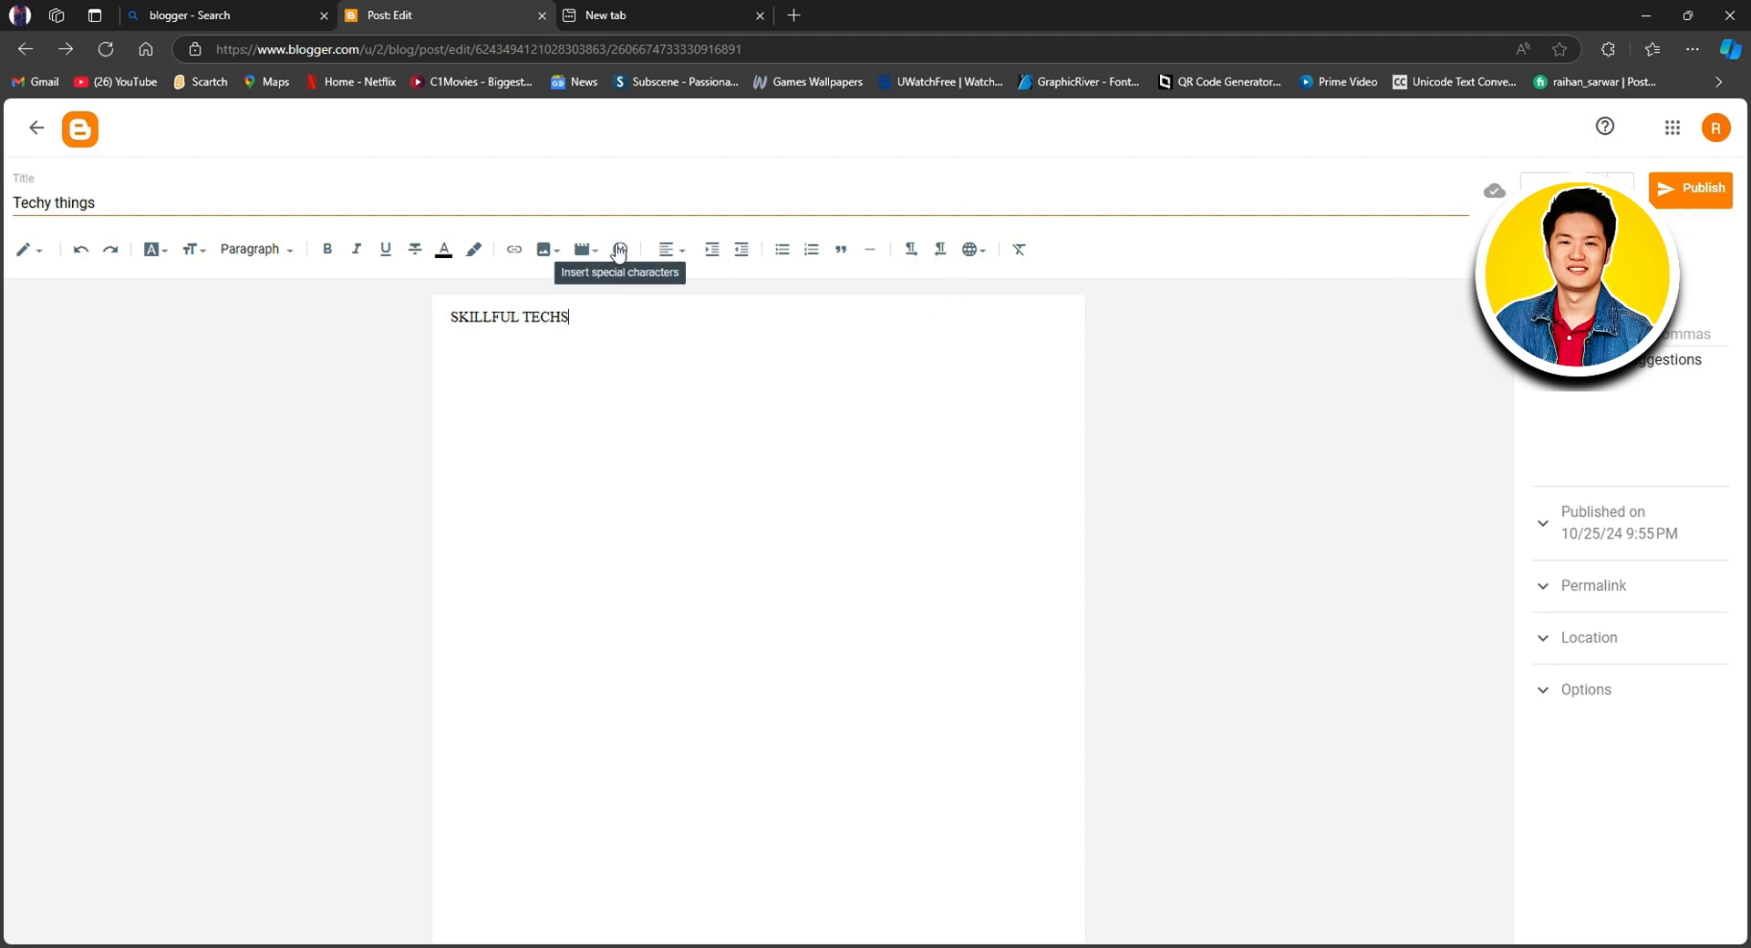
Upload an image from the computer's Downloads folder and insert it below the post's text
left_click(557, 252)
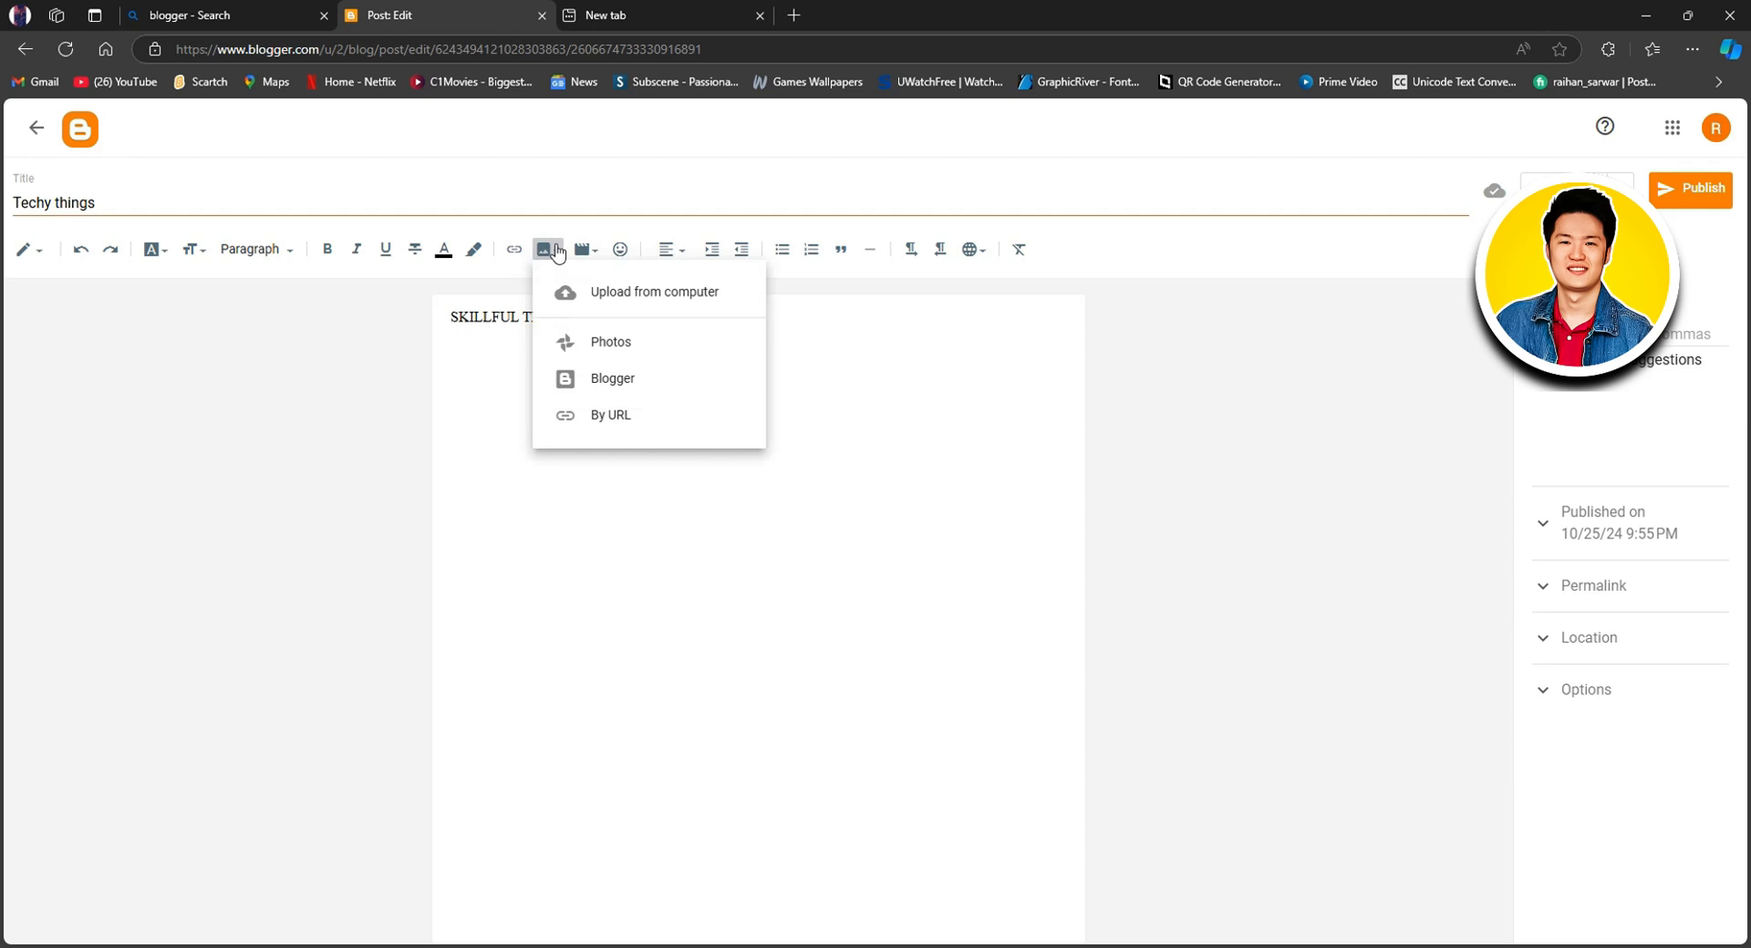
left_click(630, 292)
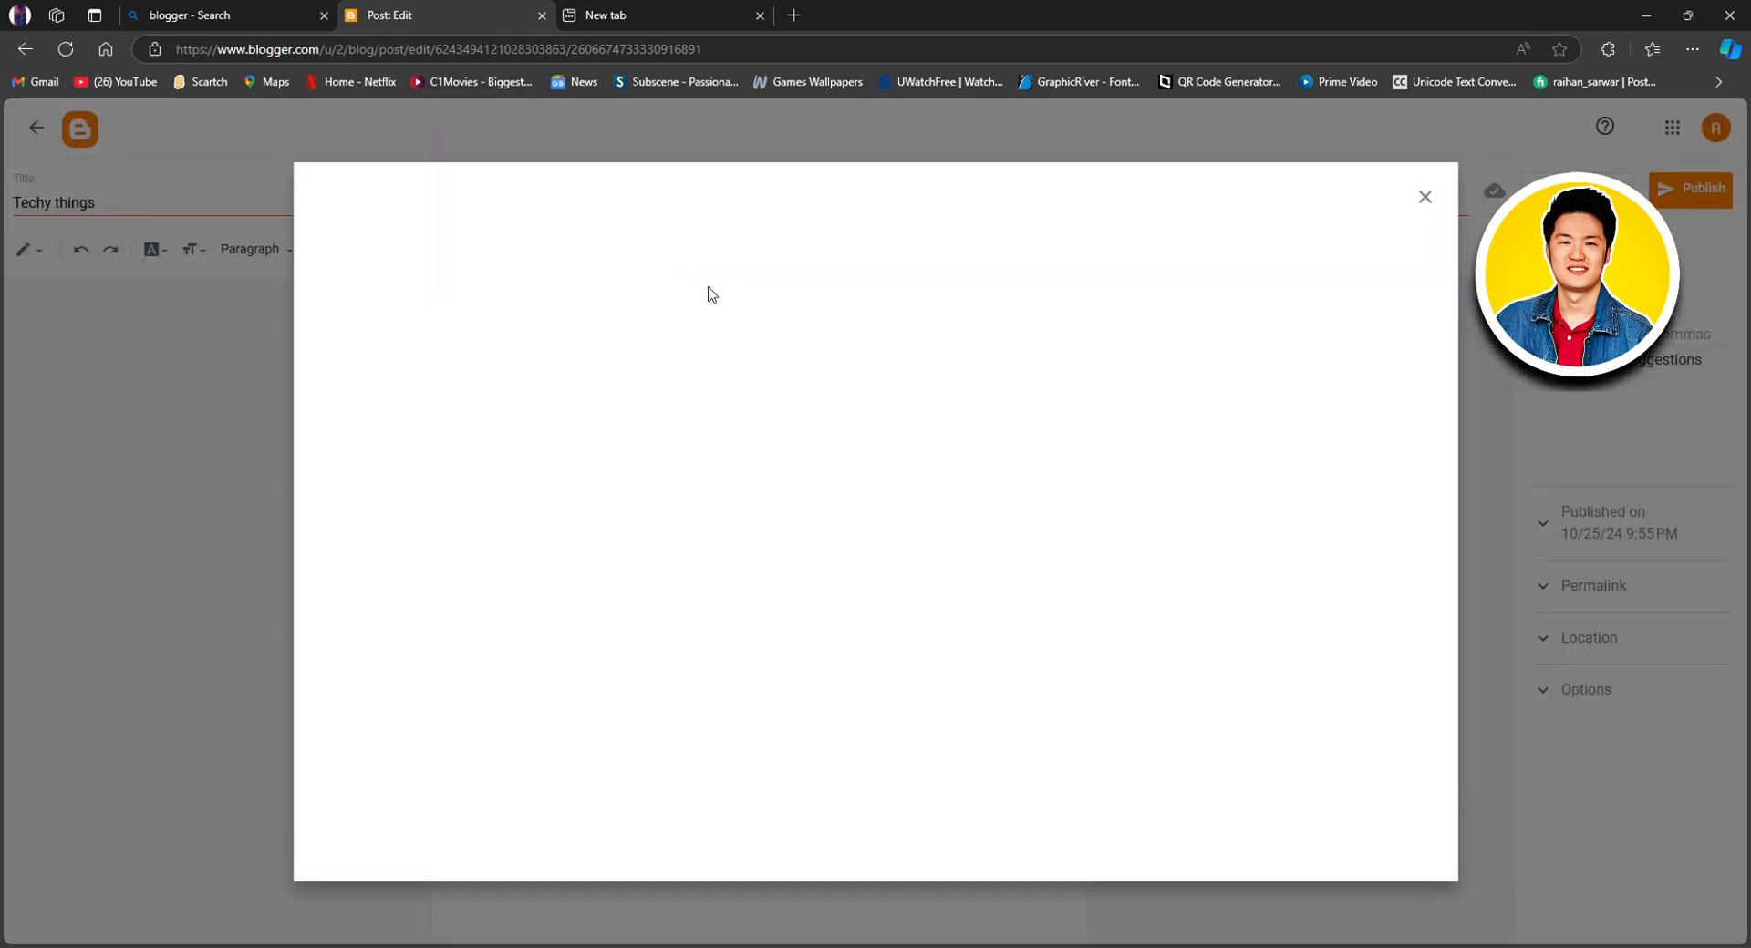
left_click(866, 619)
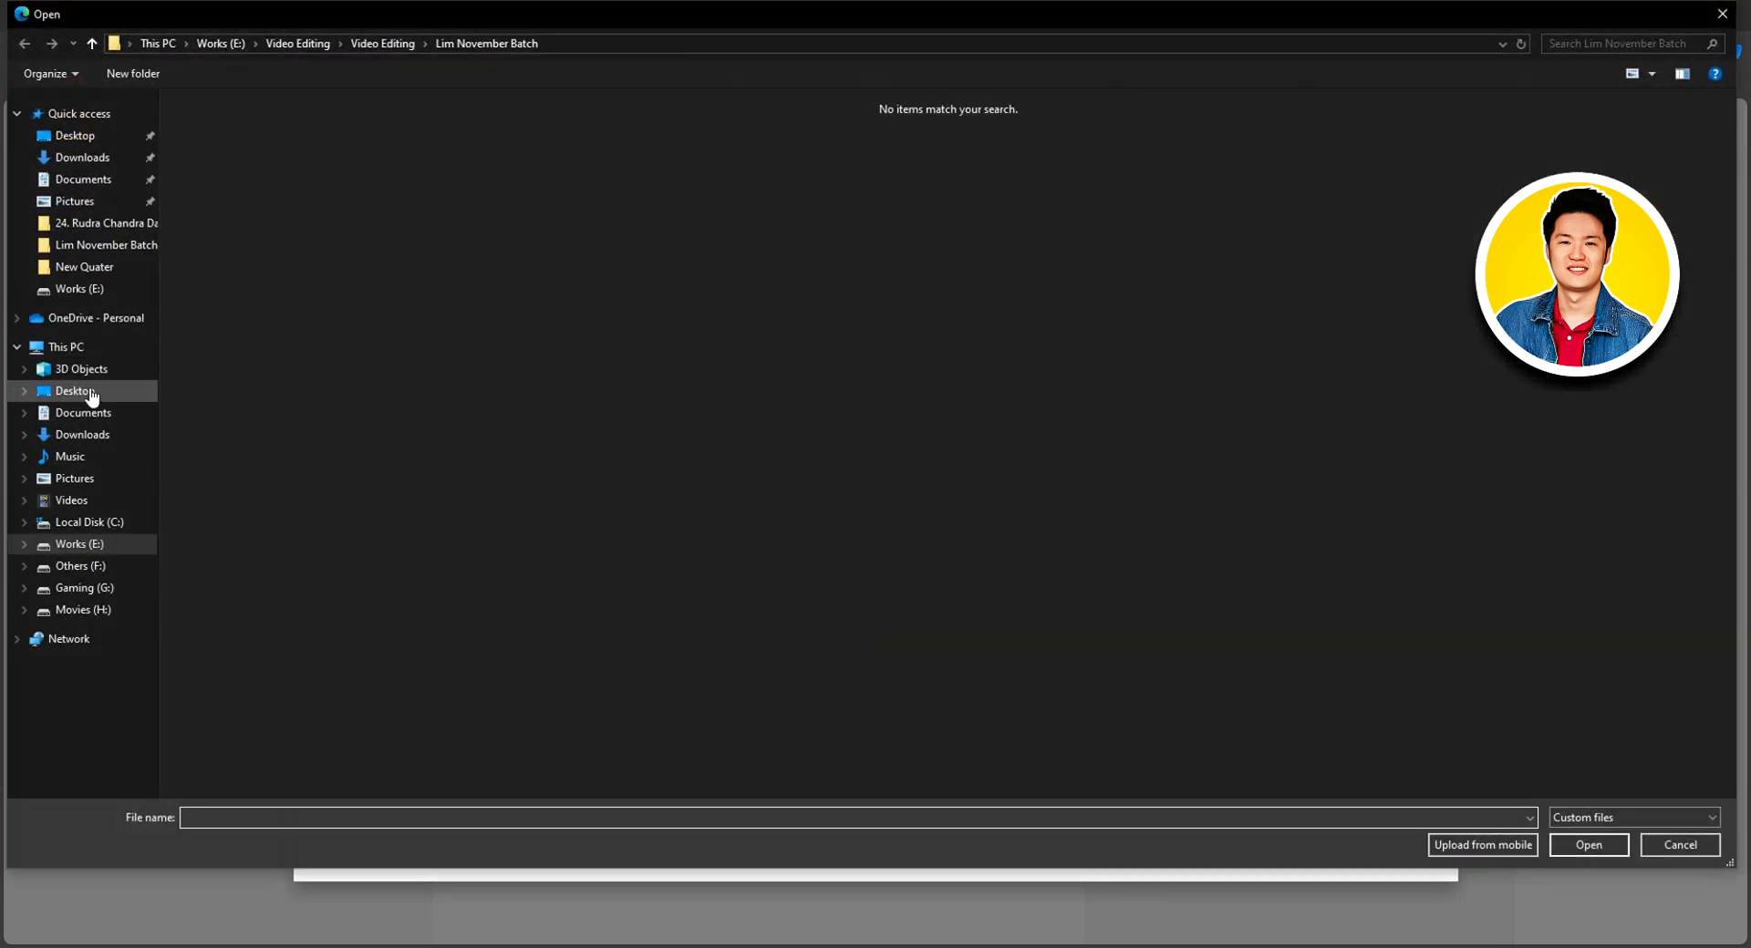
left_click(96, 484)
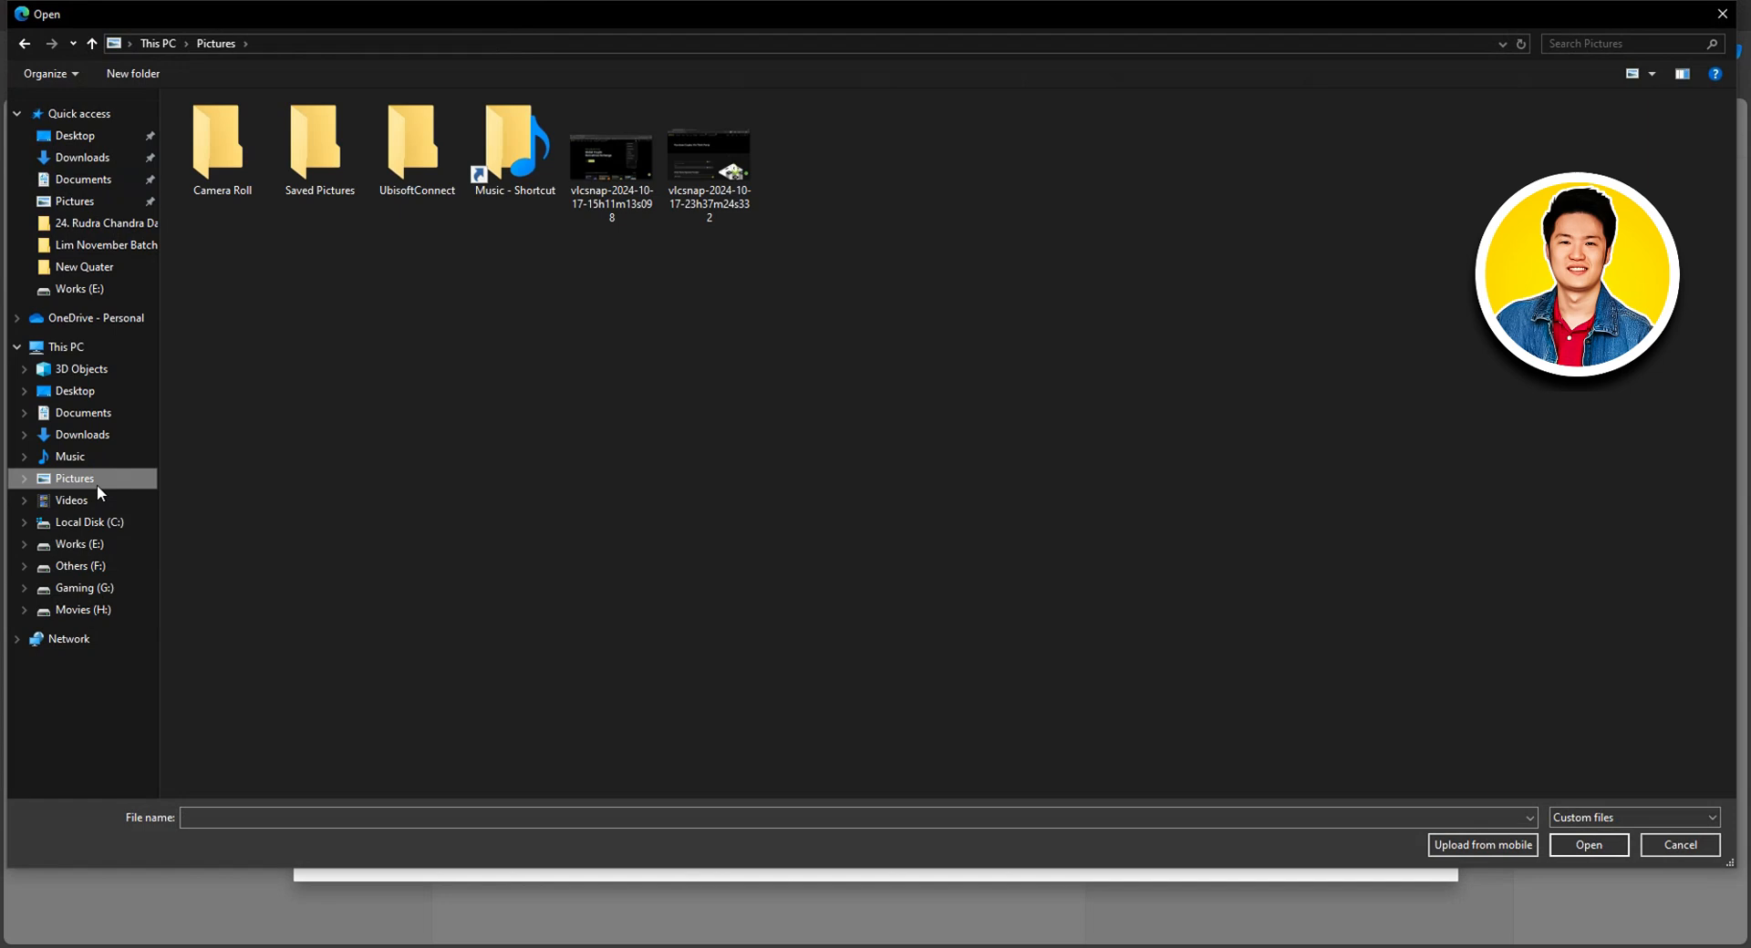
double_click(310, 166)
left_click(92, 43)
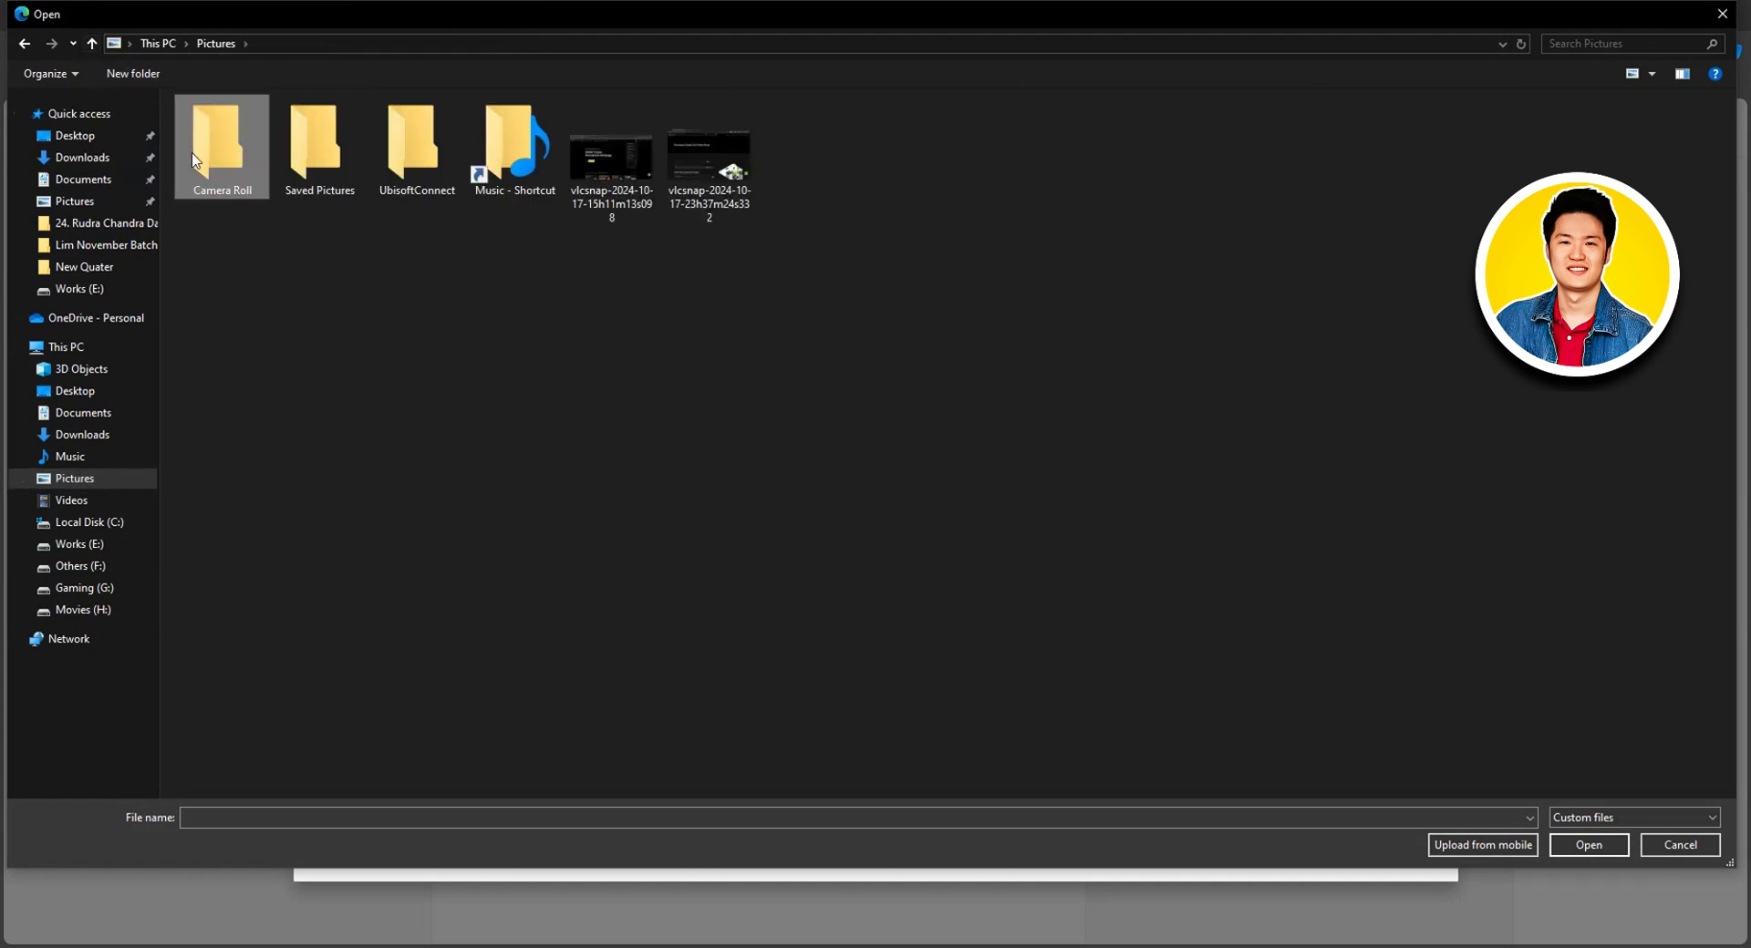
double_click(246, 182)
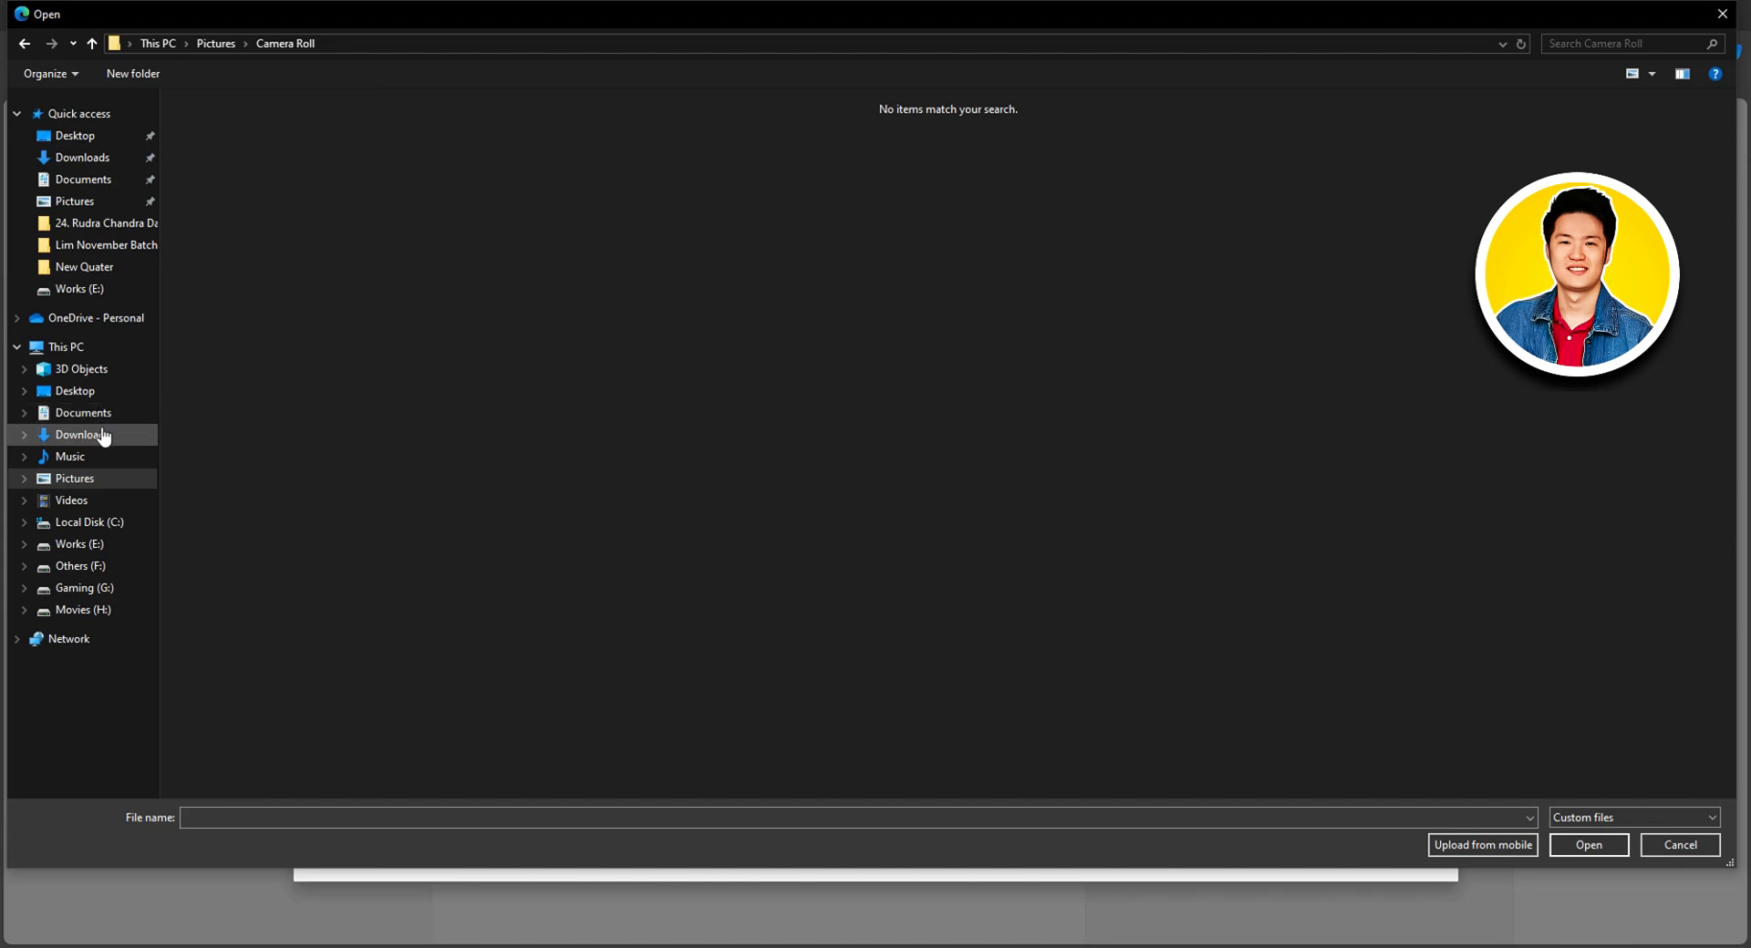
left_click(96, 435)
left_click(221, 205)
double_click(221, 205)
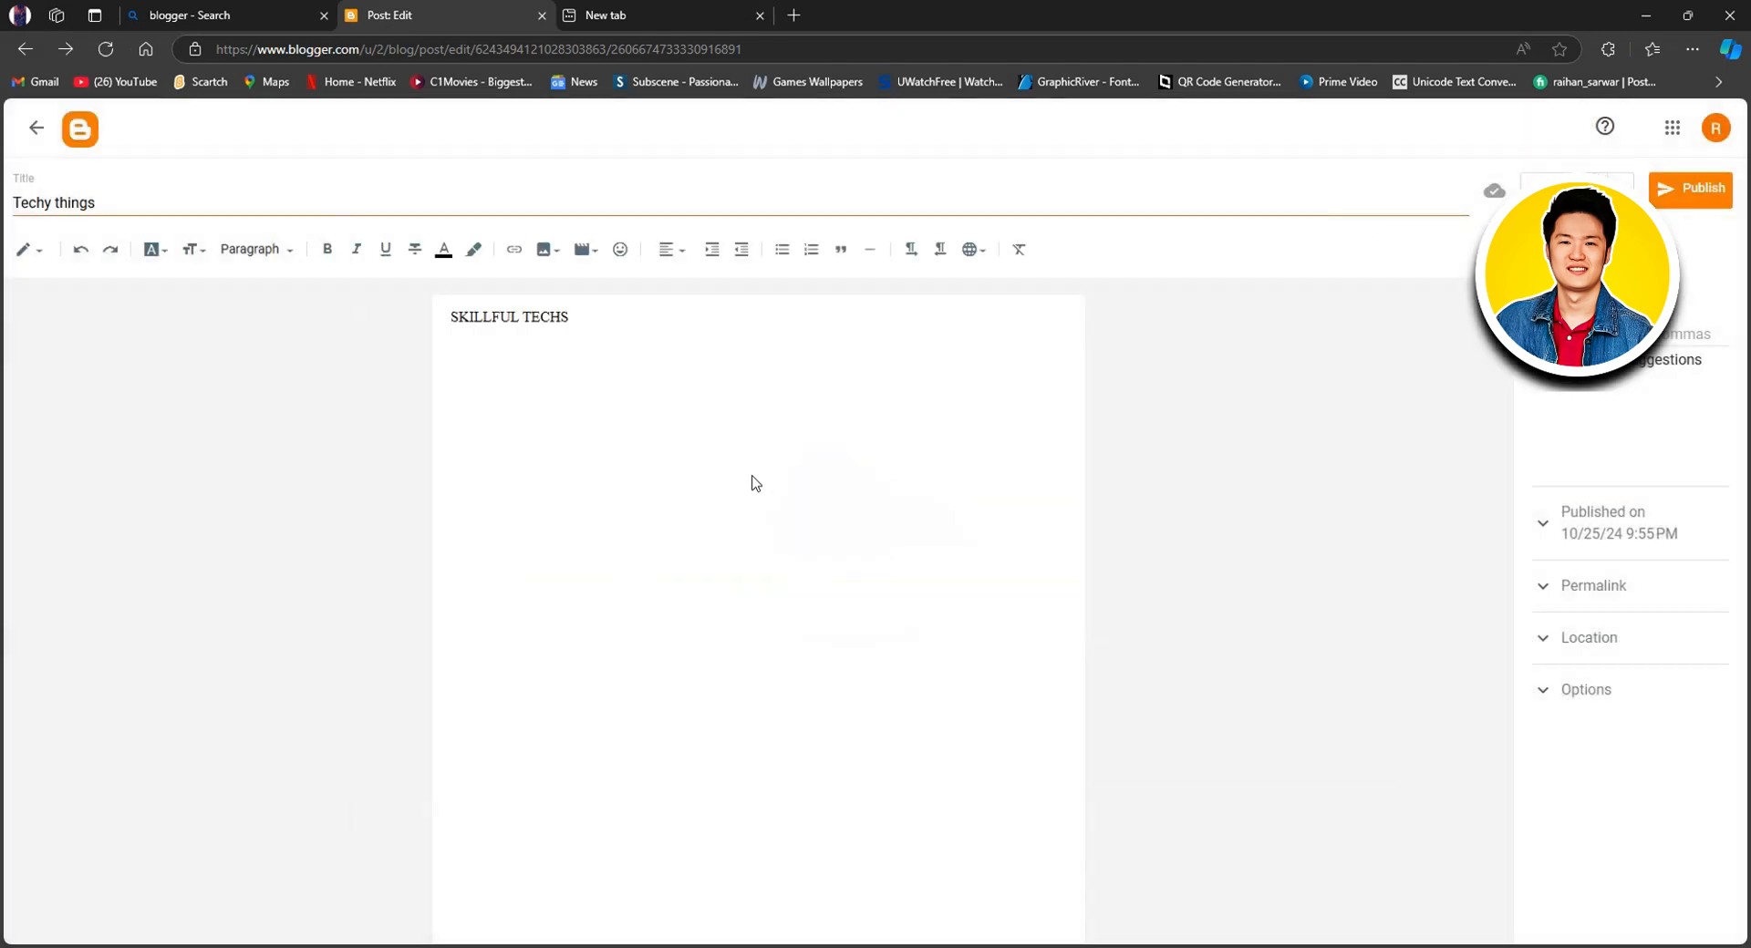
left_click(756, 483)
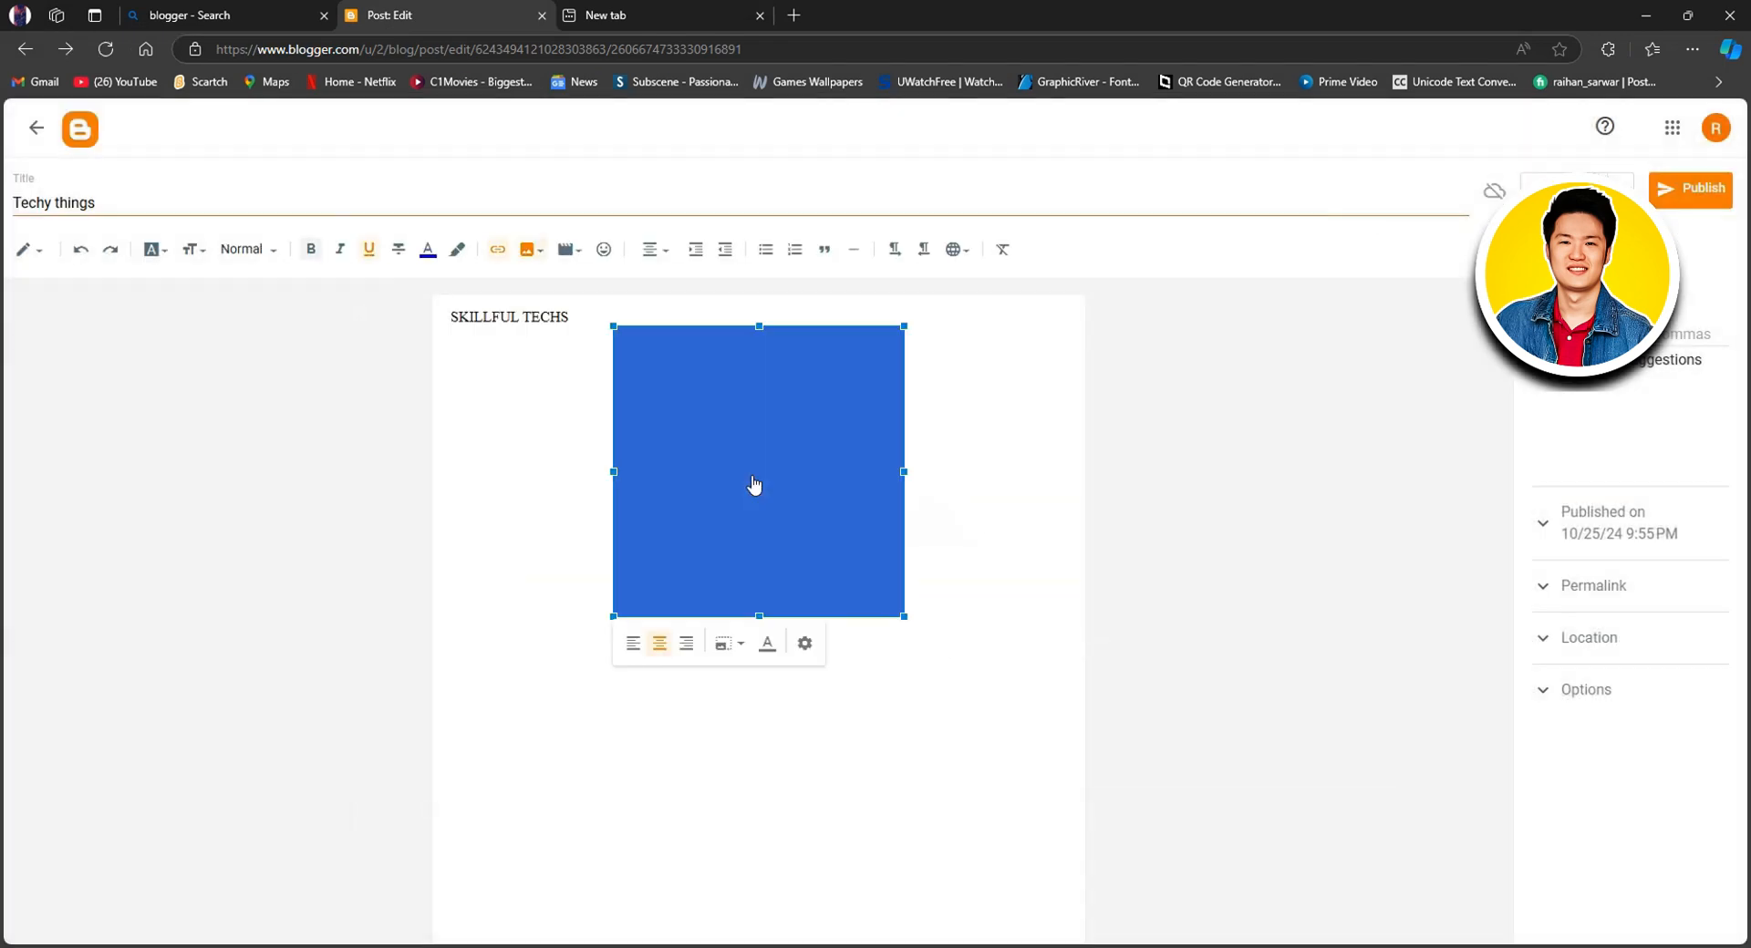
left_click(938, 474)
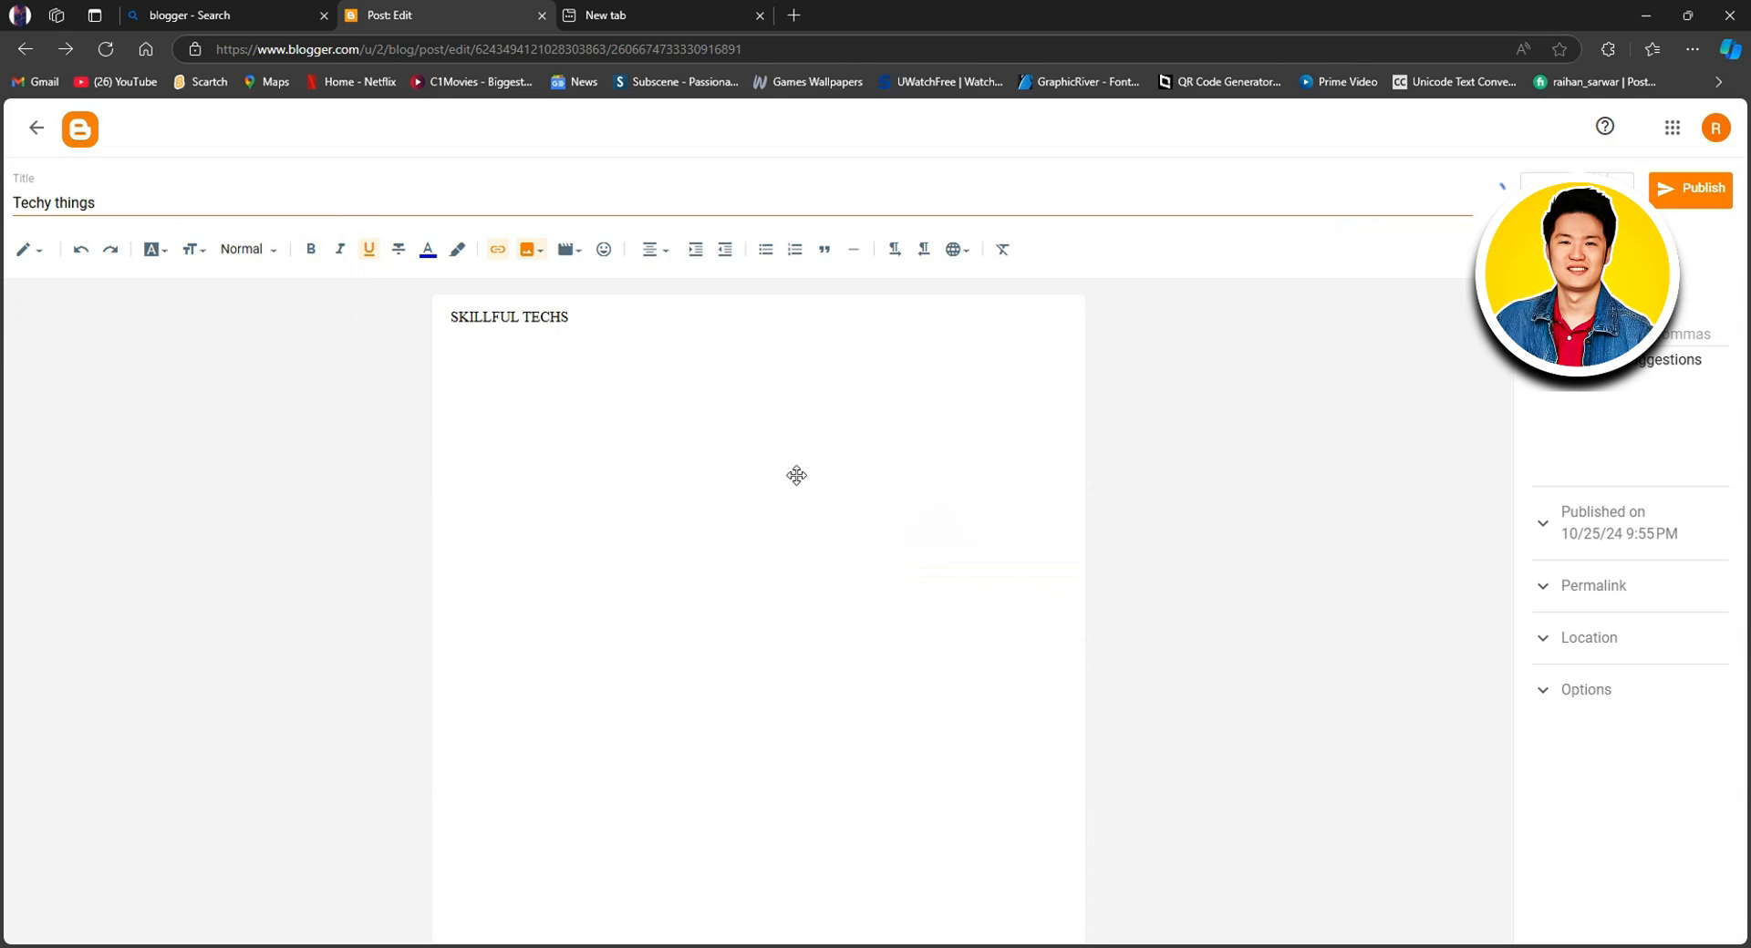
left_click(672, 485)
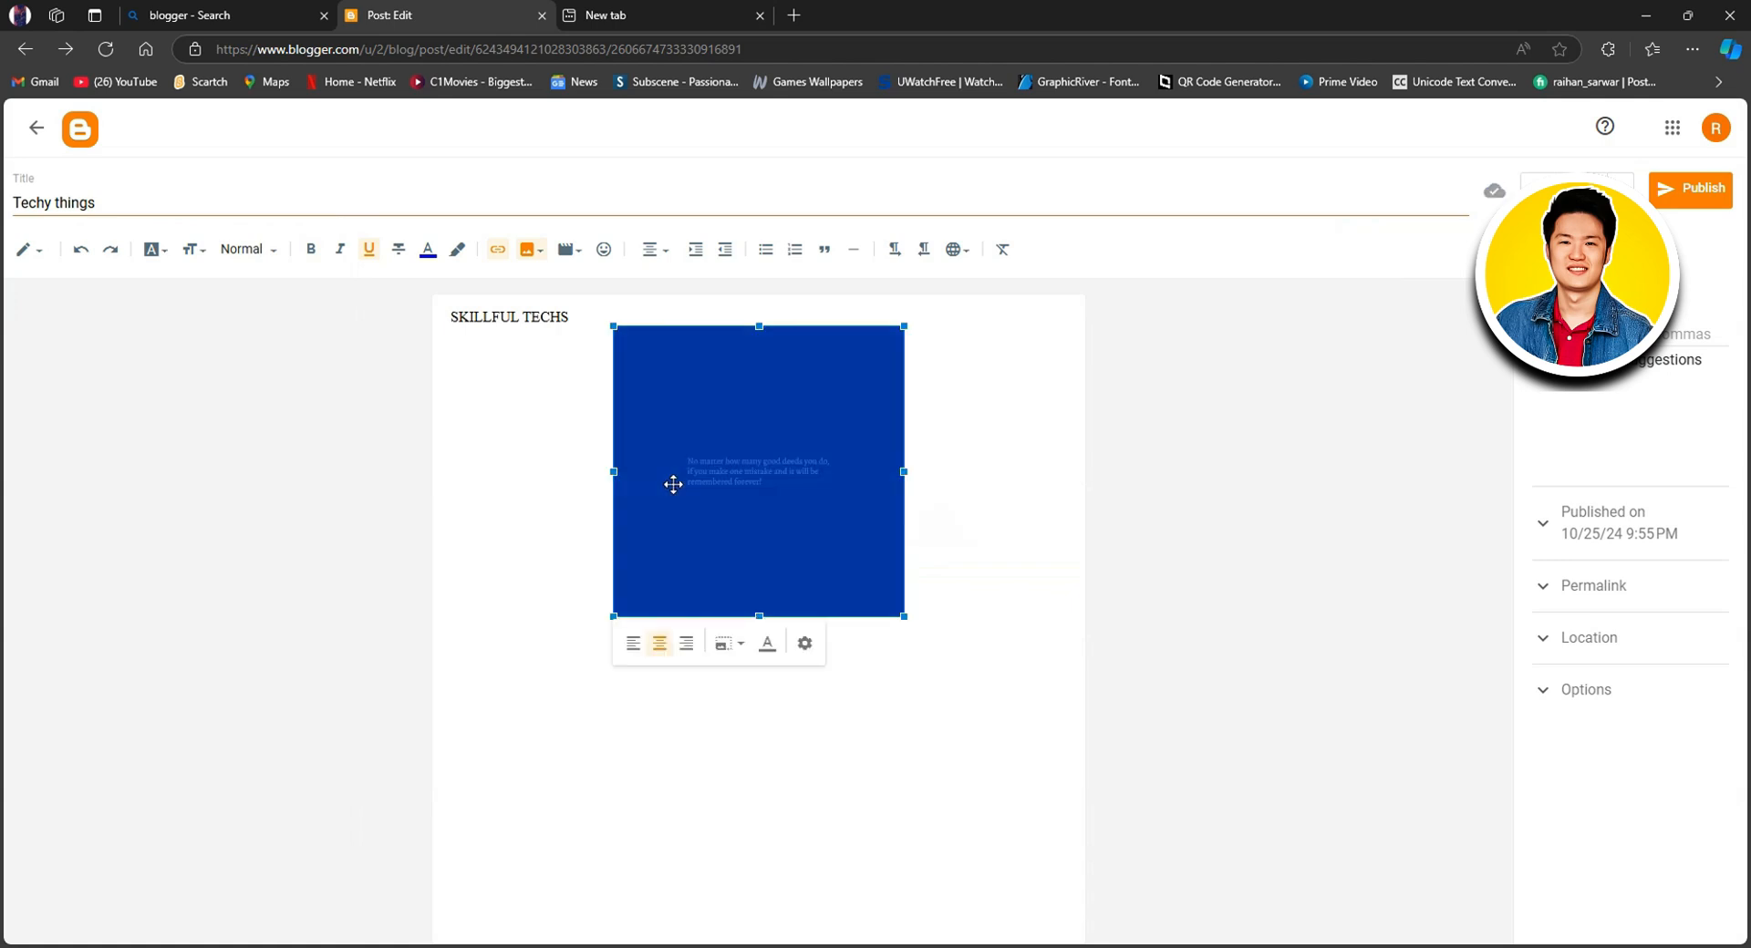
left_click(542, 501)
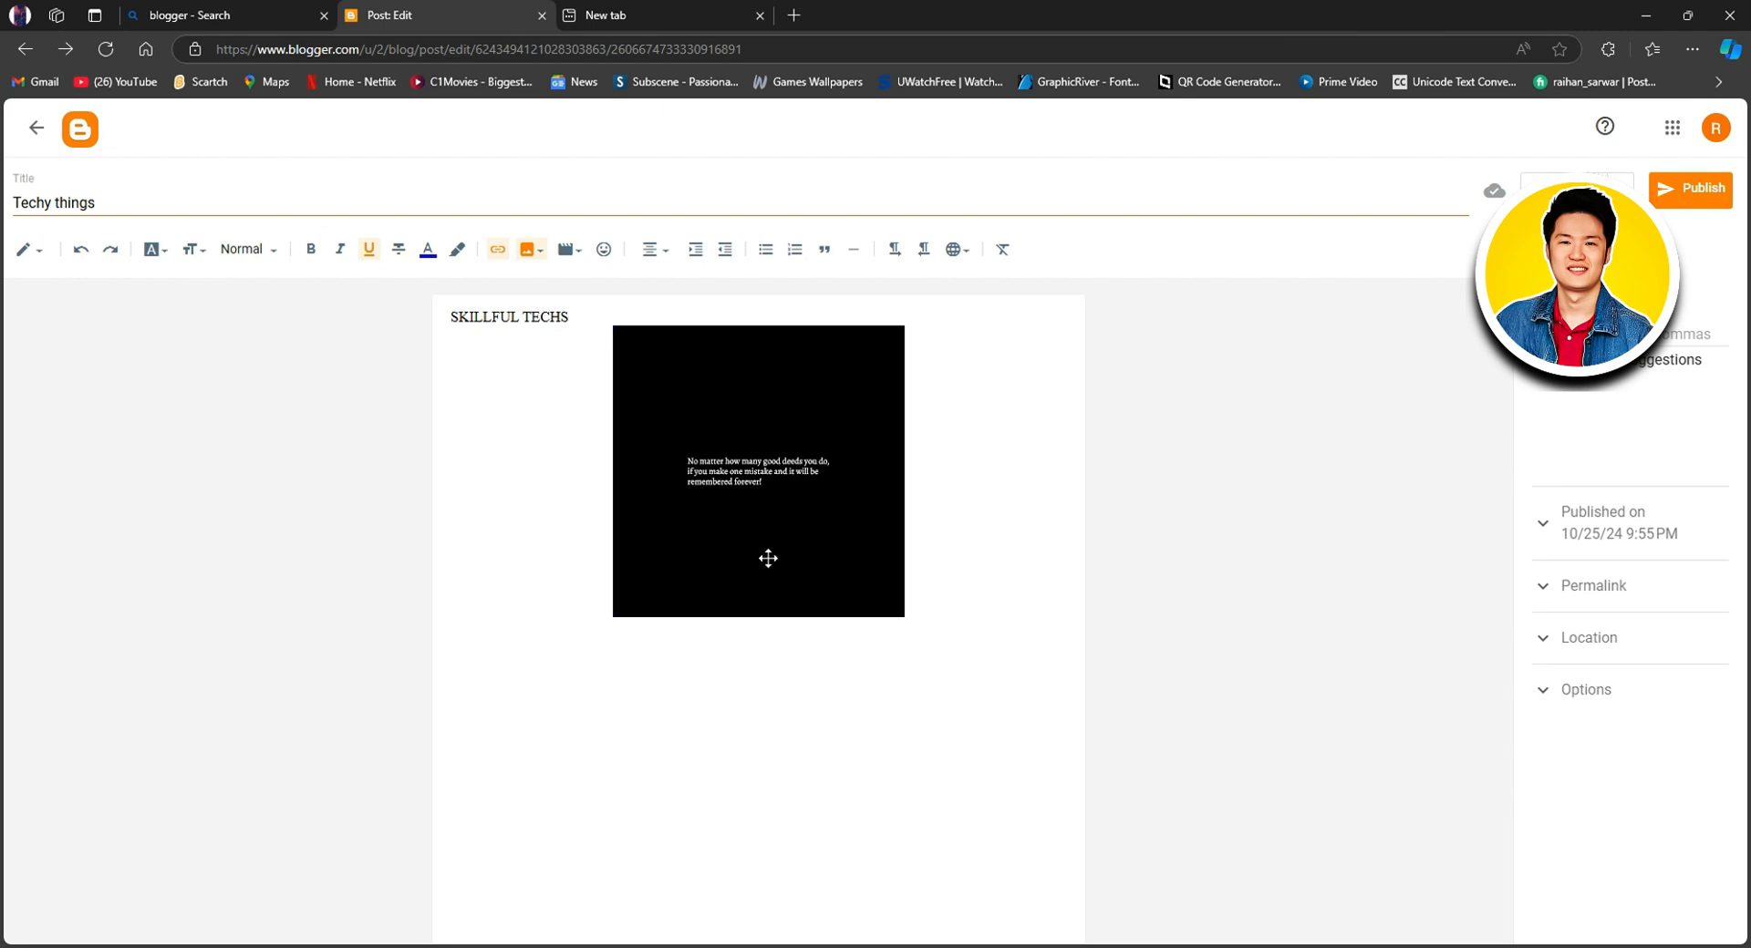
left_click(486, 318)
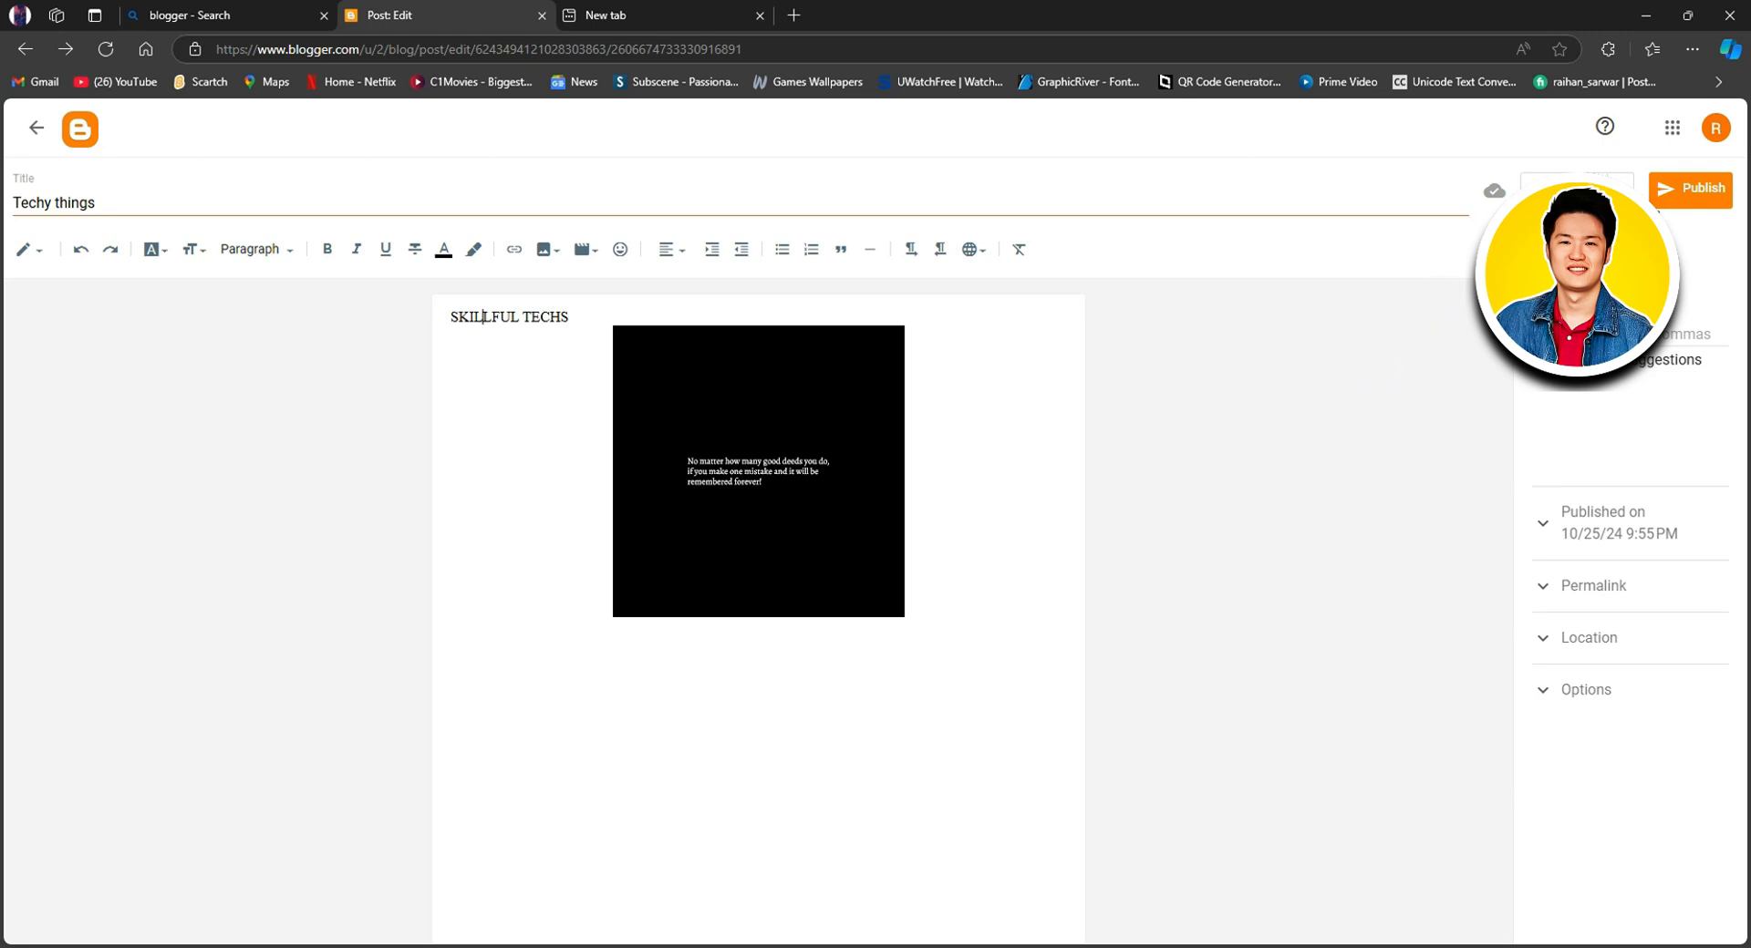
Preview the "Techy things" post and look over how its text and image appear on the blog
left_click(1617, 190)
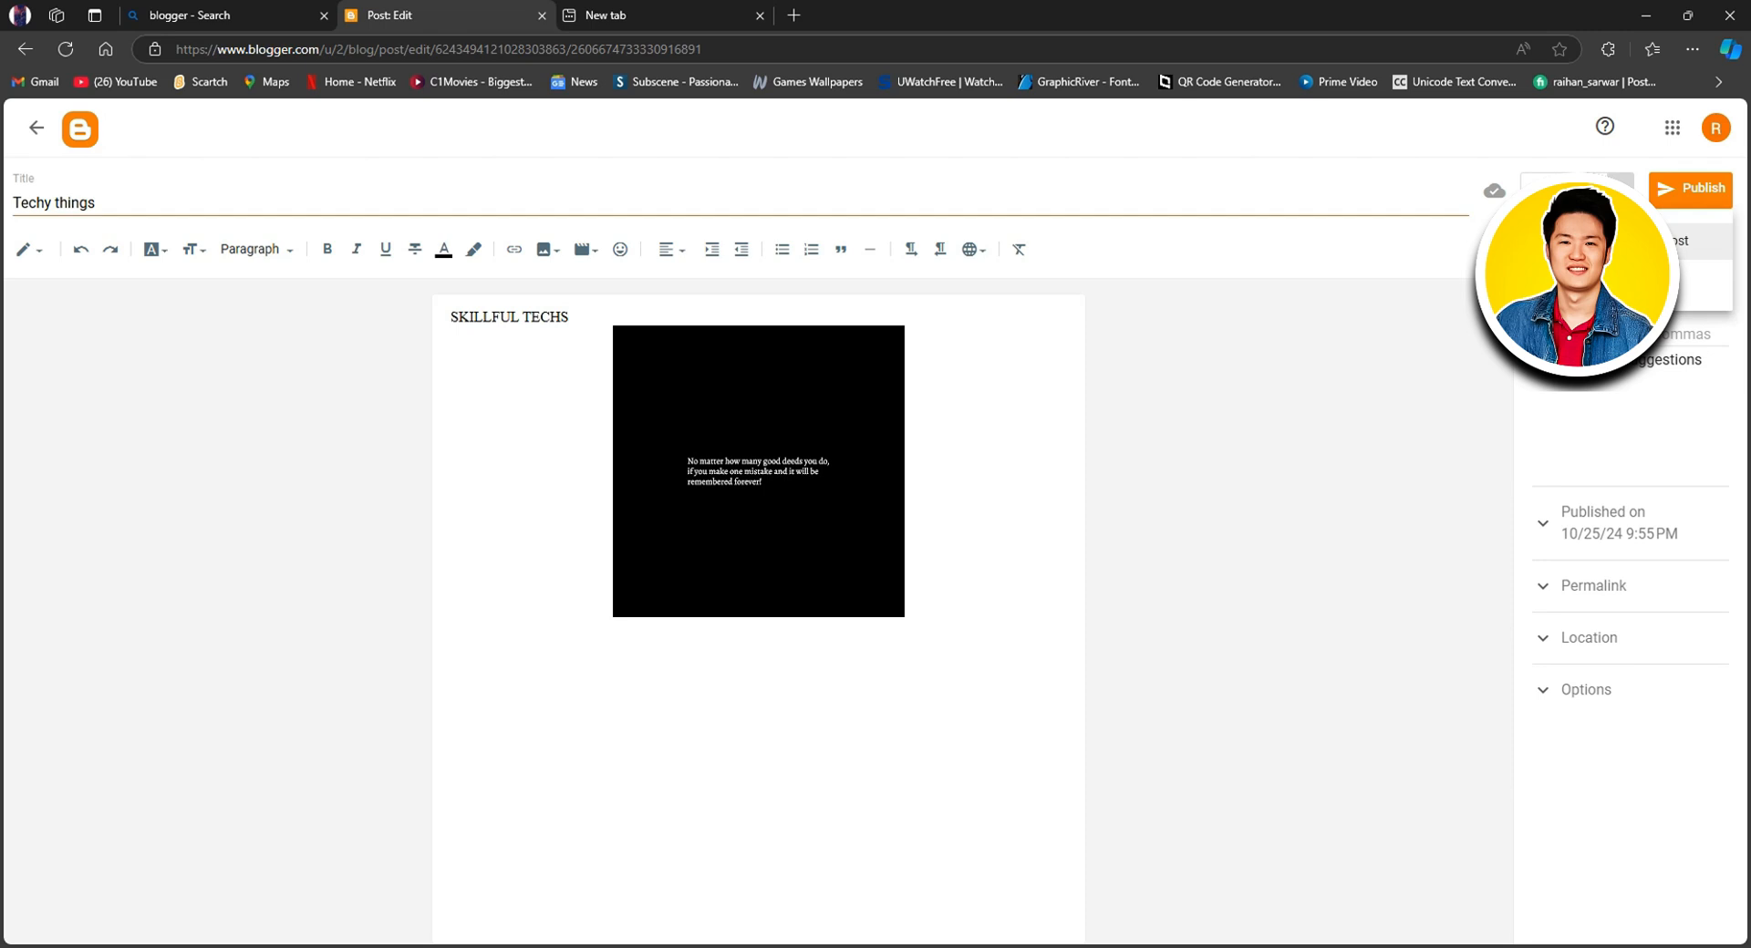
left_click(1696, 242)
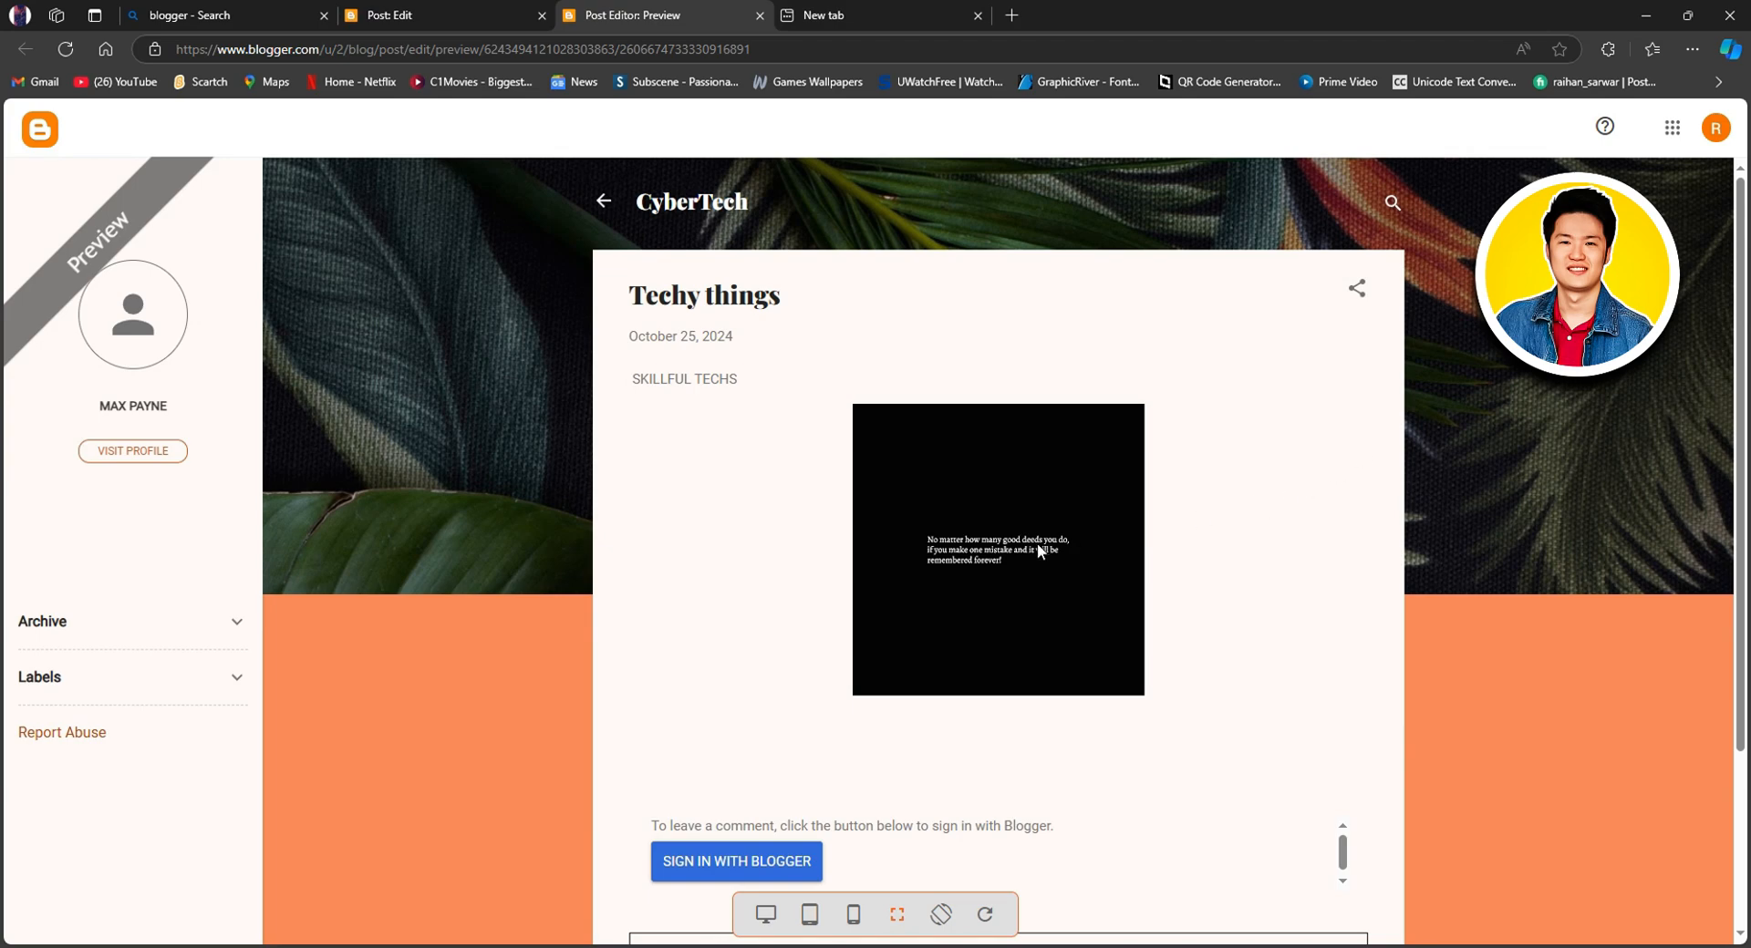
scroll(719, 664, "down", 2)
scroll(770, 664, "up", 2)
scroll(1386, 483, "down", 2)
scroll(1268, 548, "up", 2)
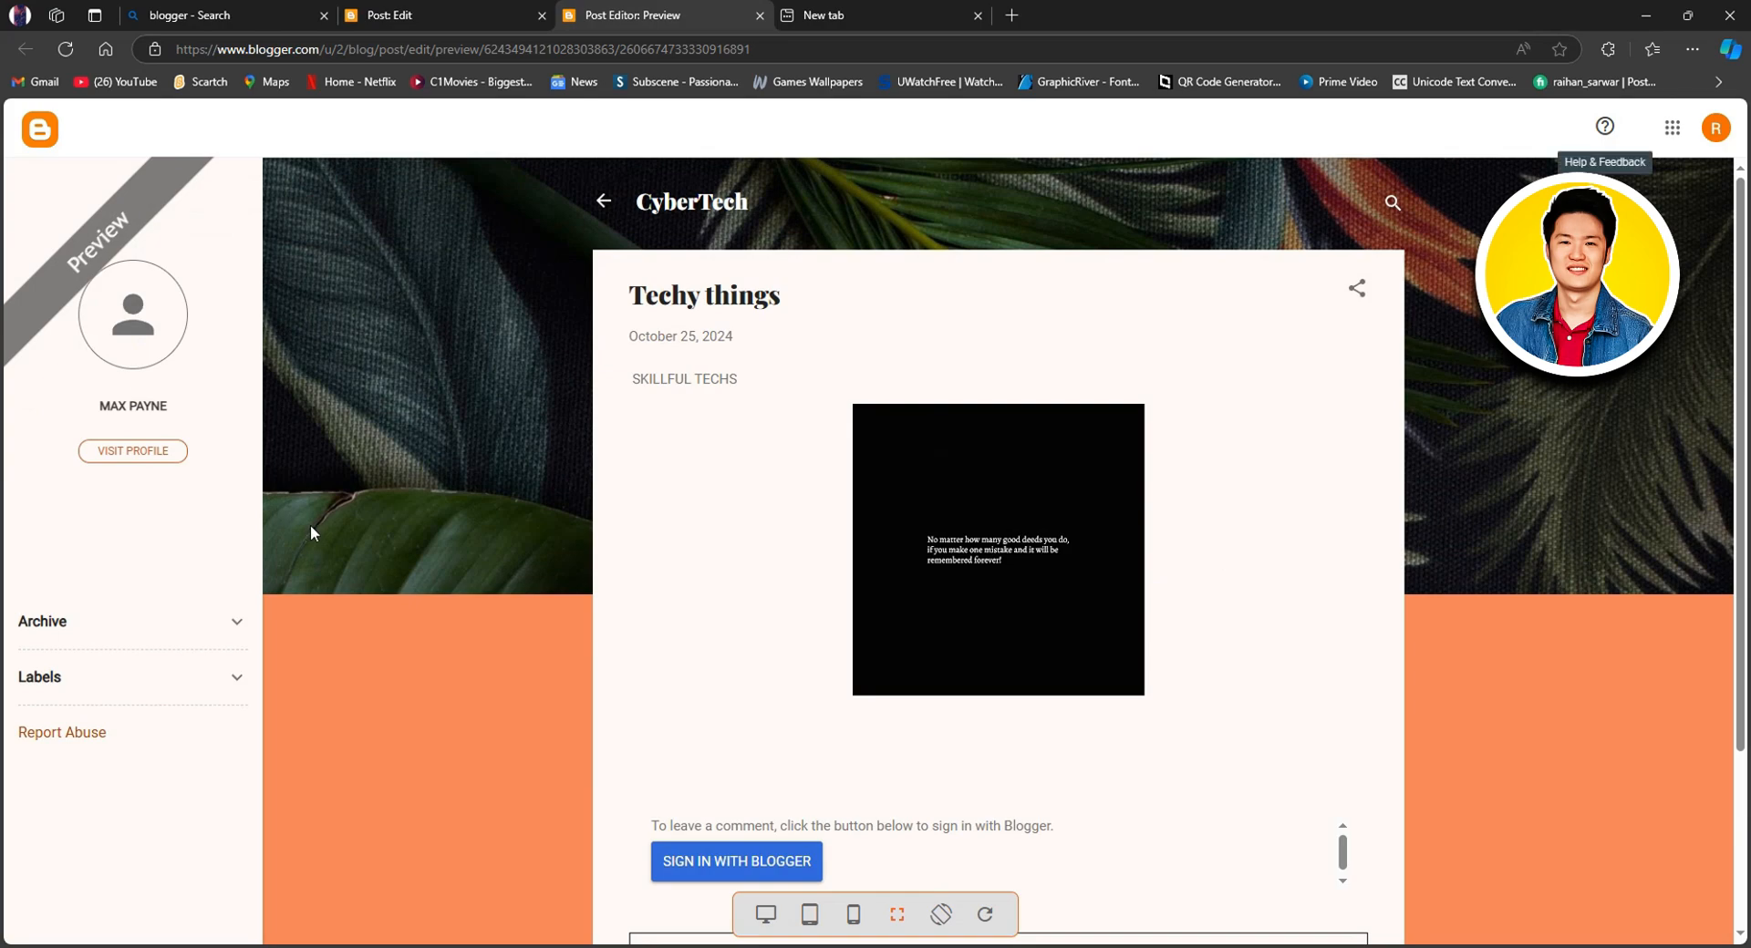
Return to the post editor and publish the "Techy things" post to the blog
left_click(479, 15)
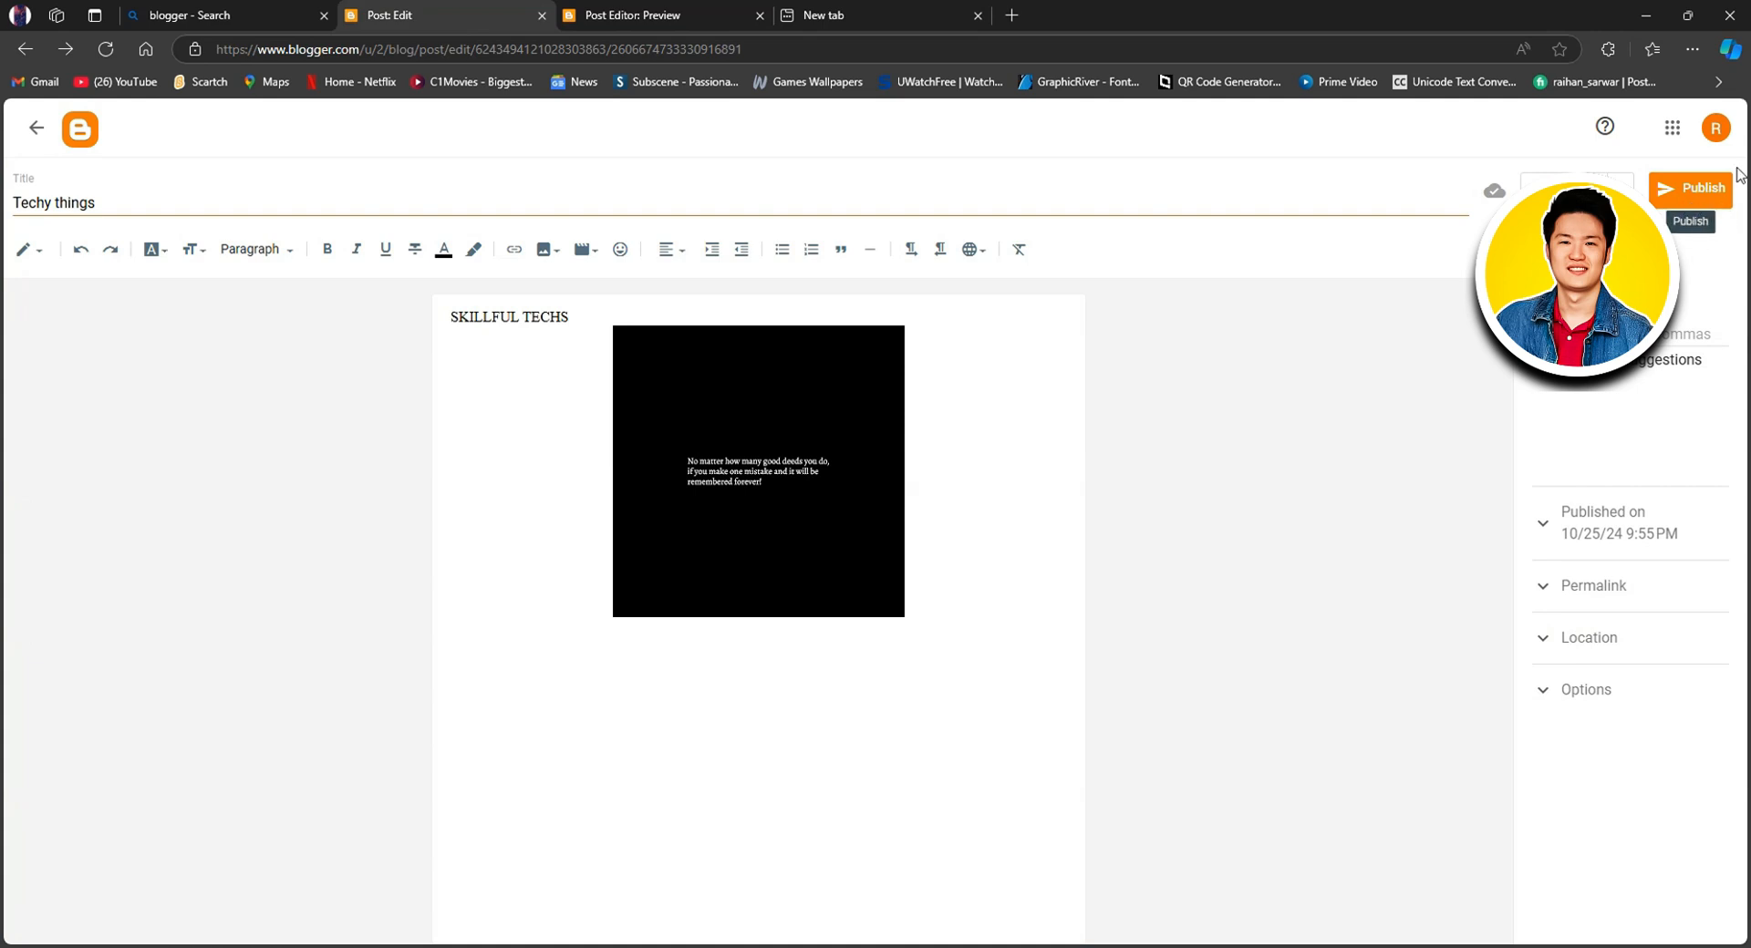
left_click(1707, 188)
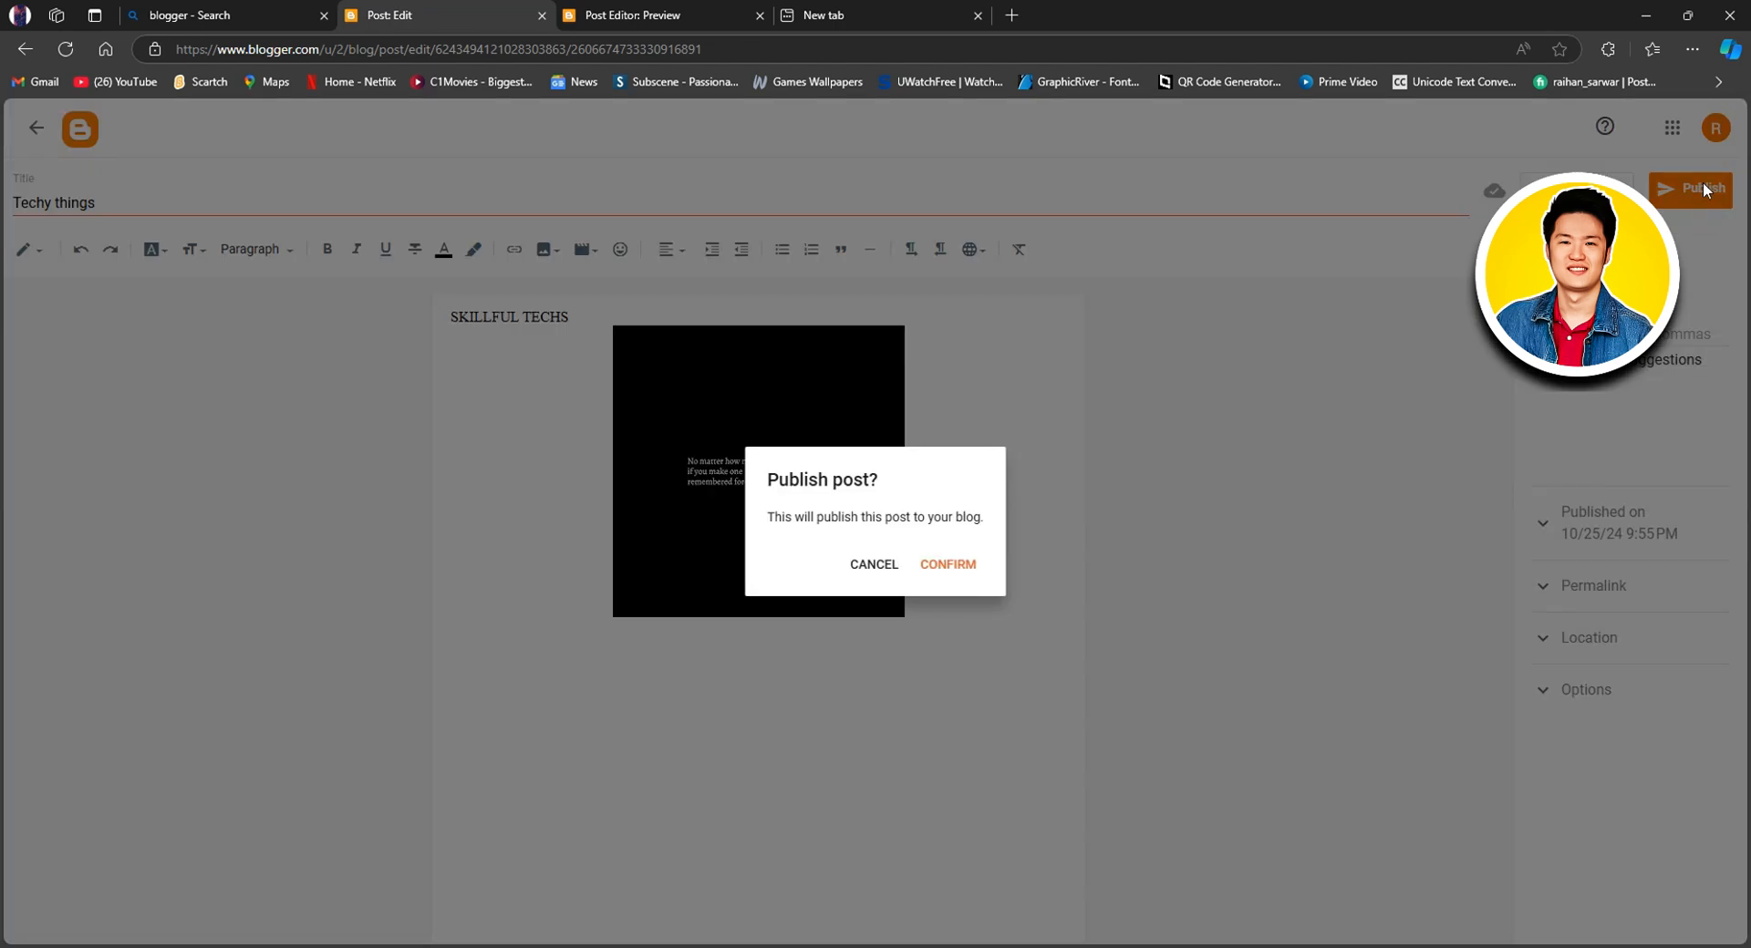
left_click(964, 564)
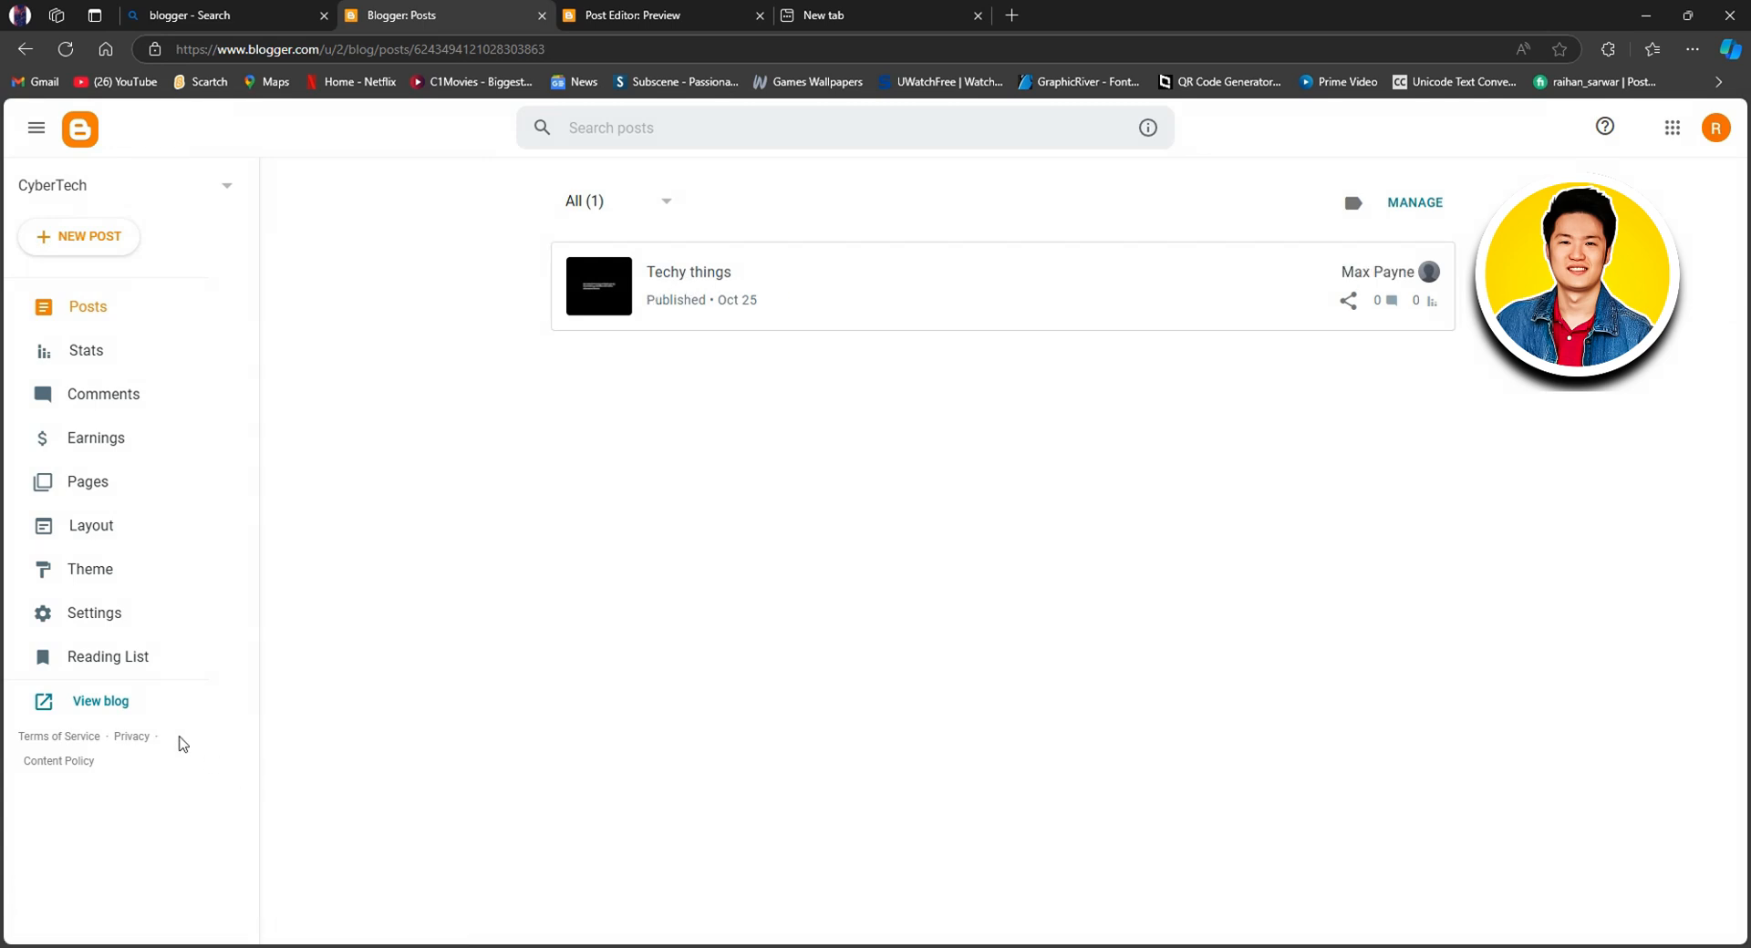
View the live CyberTech blog, close the post preview tab, and look through the published post
left_click(127, 701)
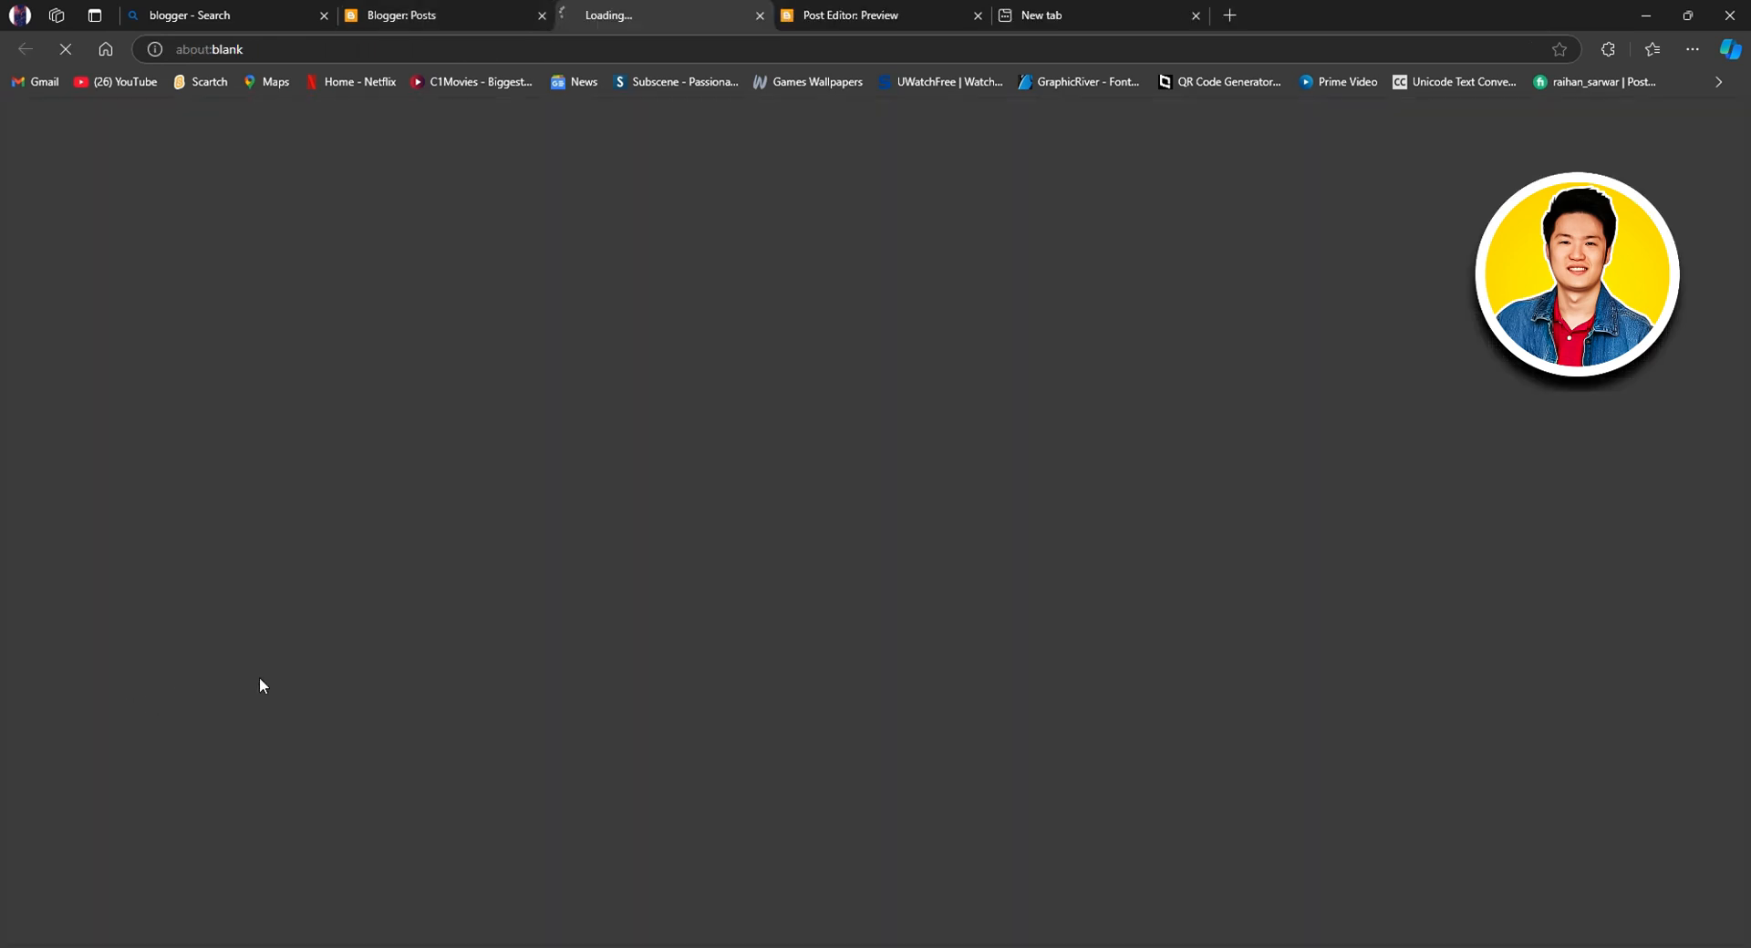
left_click(976, 15)
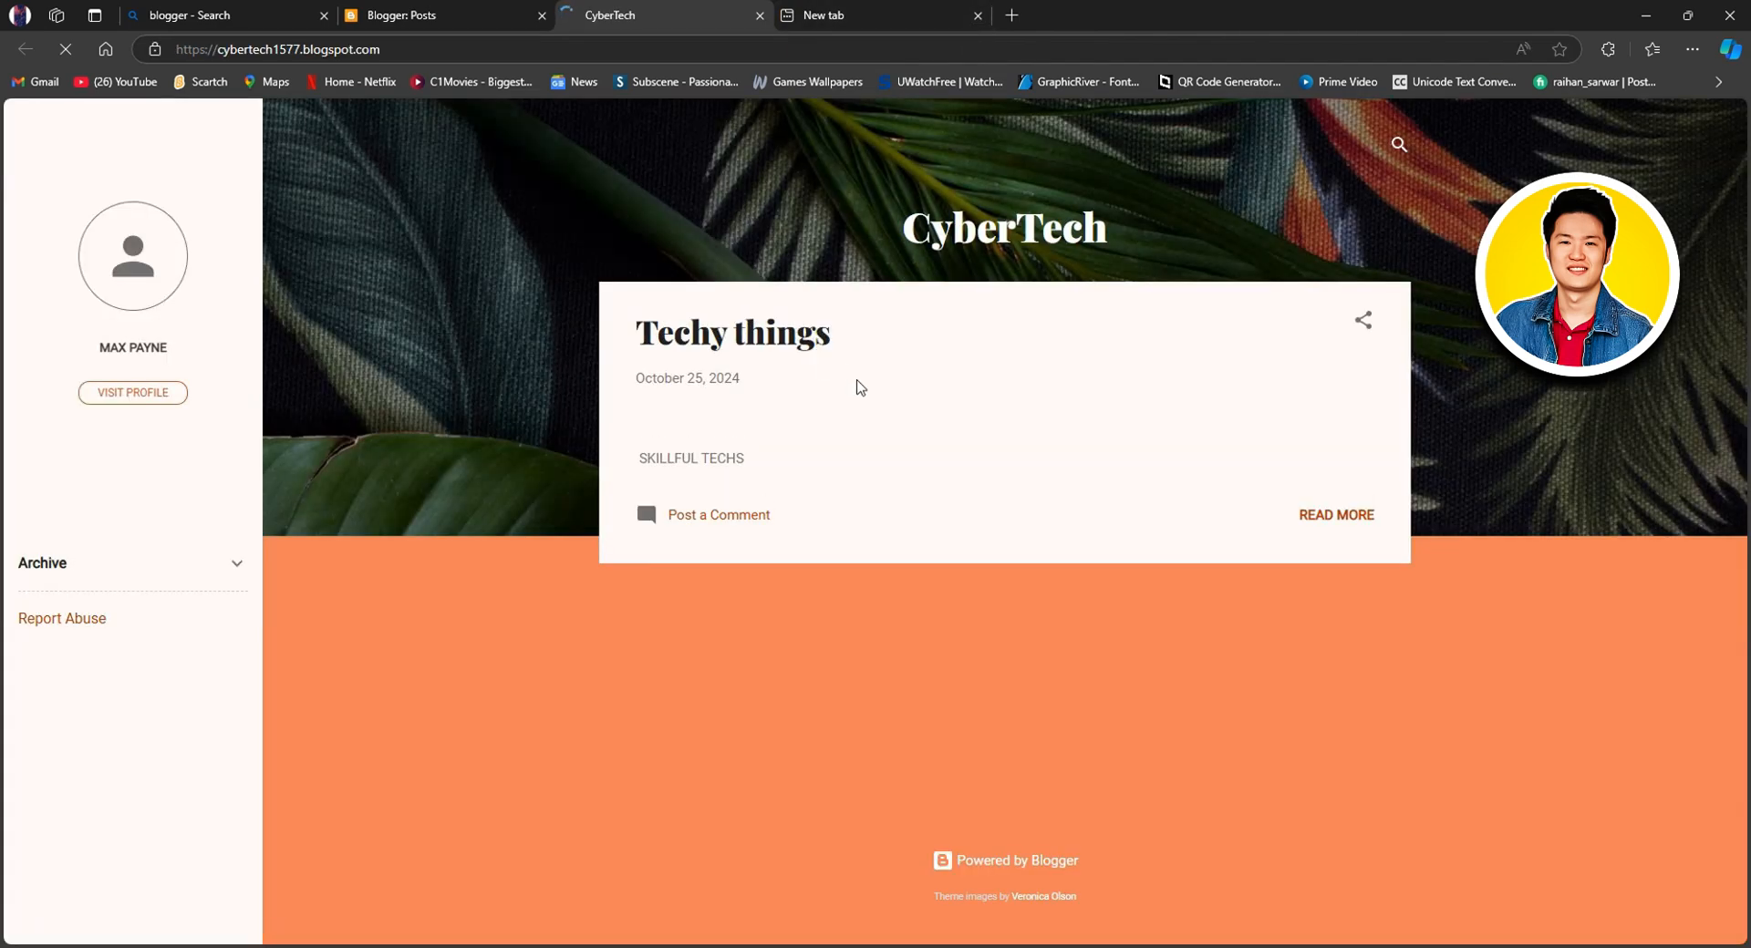
scroll(856, 387, "down", 3)
scroll(856, 387, "up", 3)
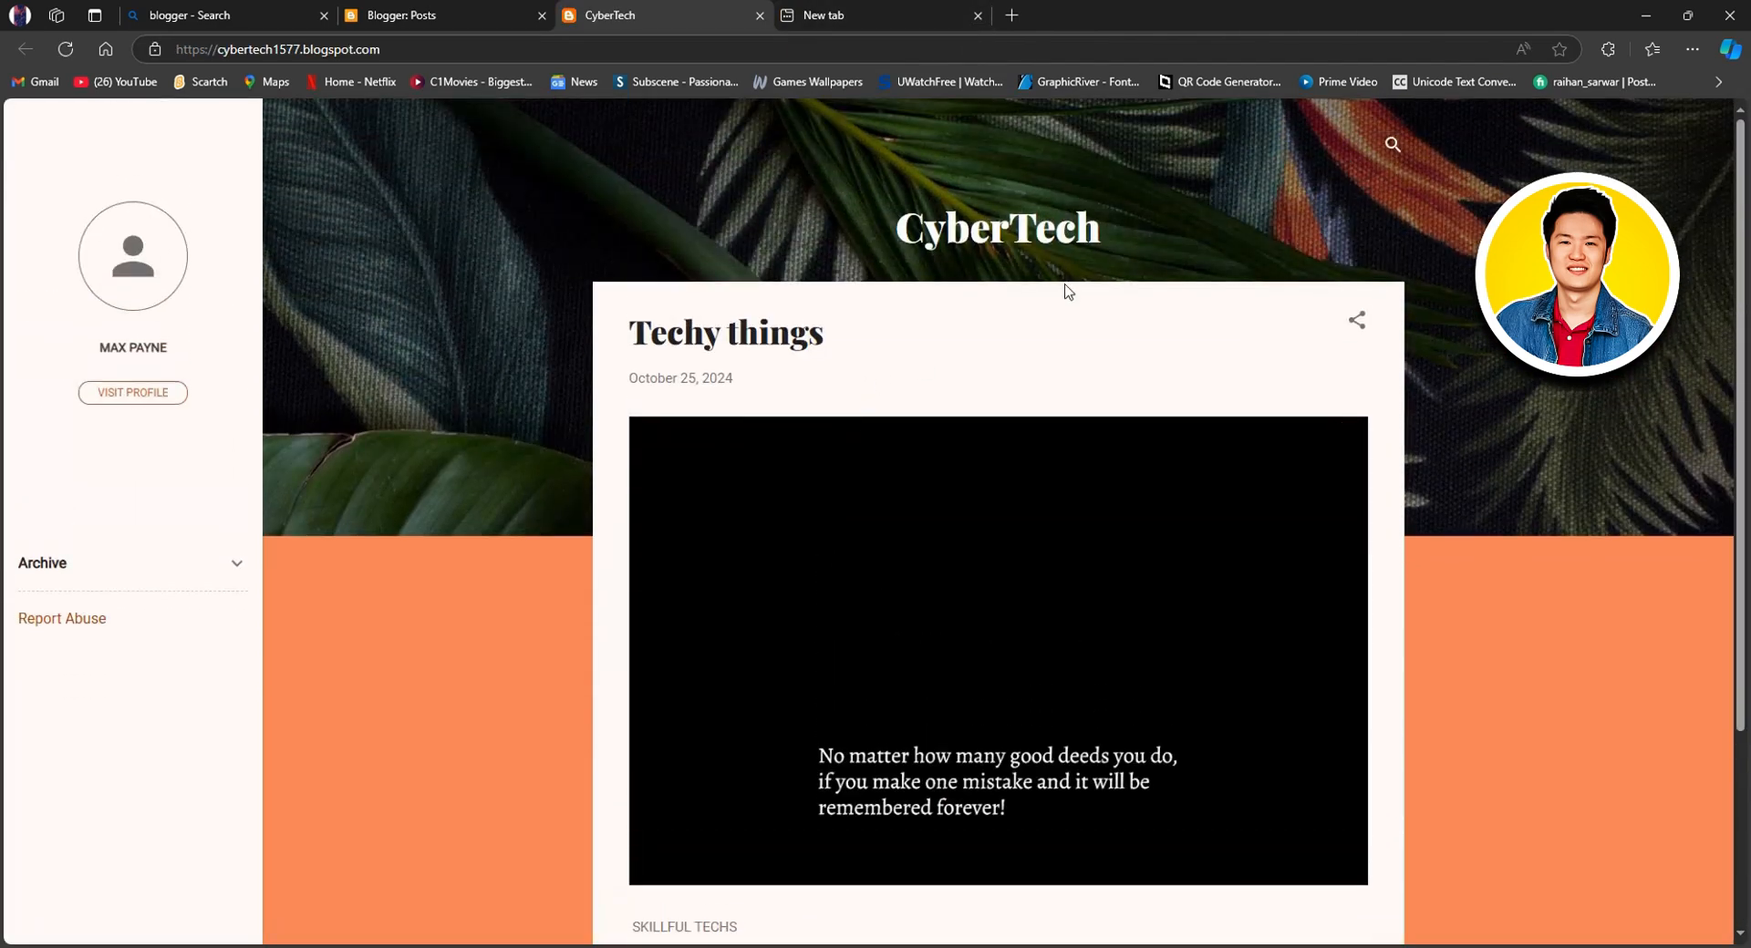
scroll(1299, 497, "down", 1)
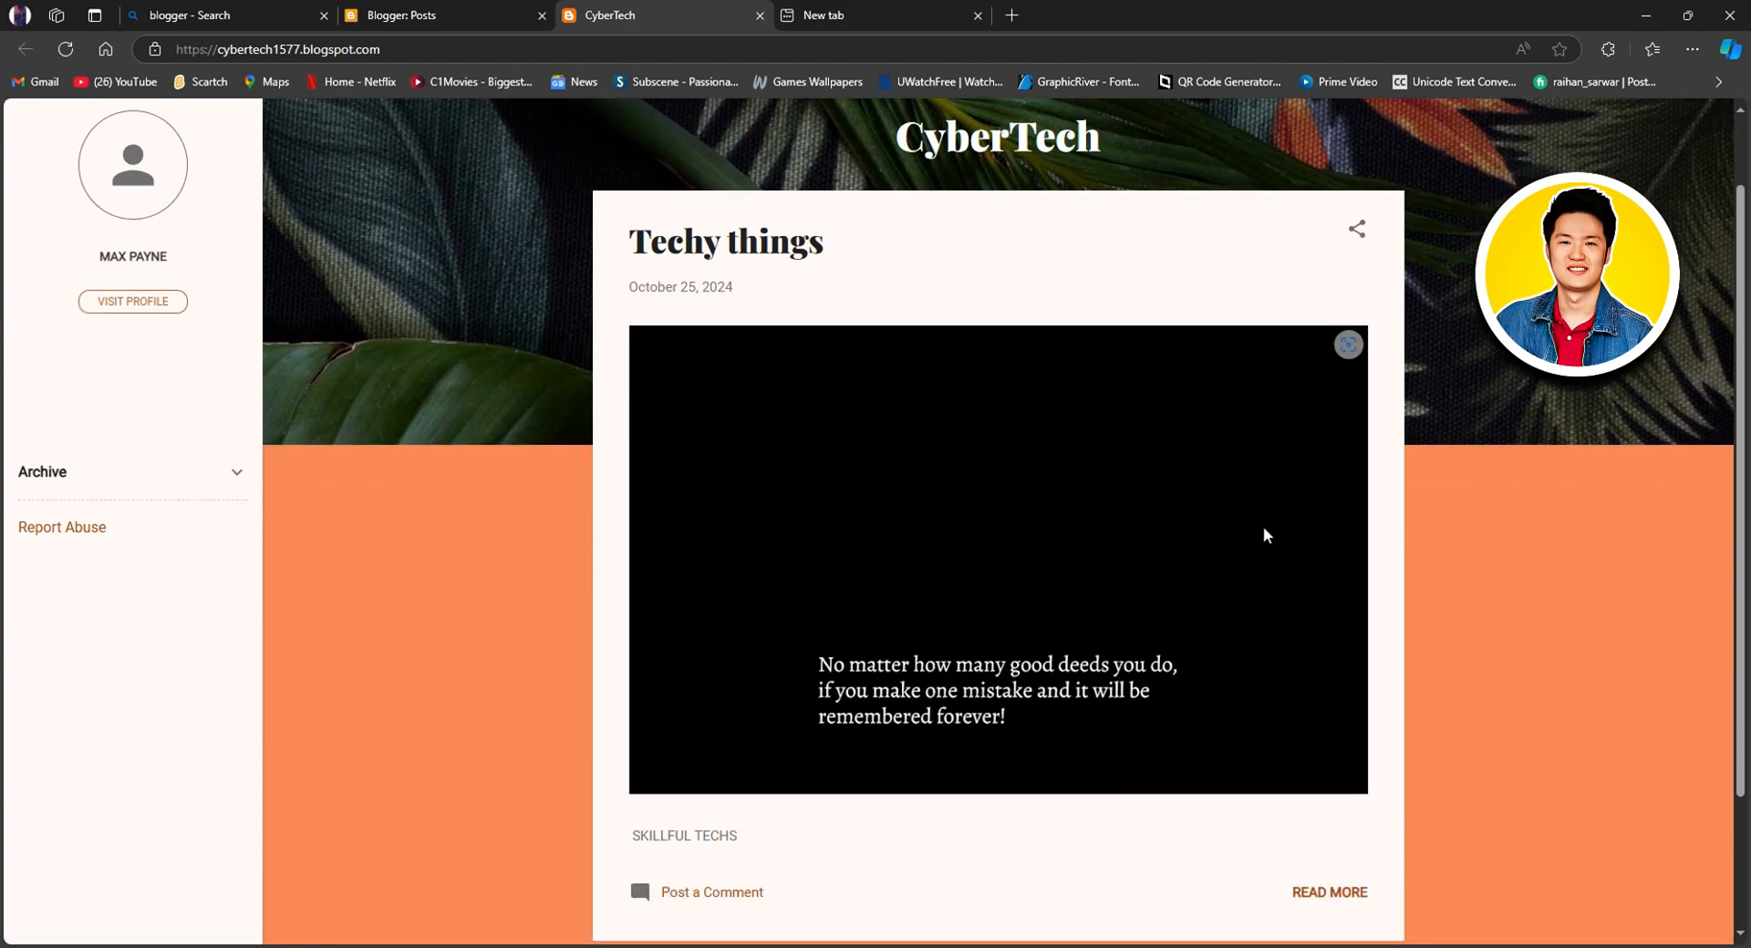
scroll(1264, 528, "down", 2)
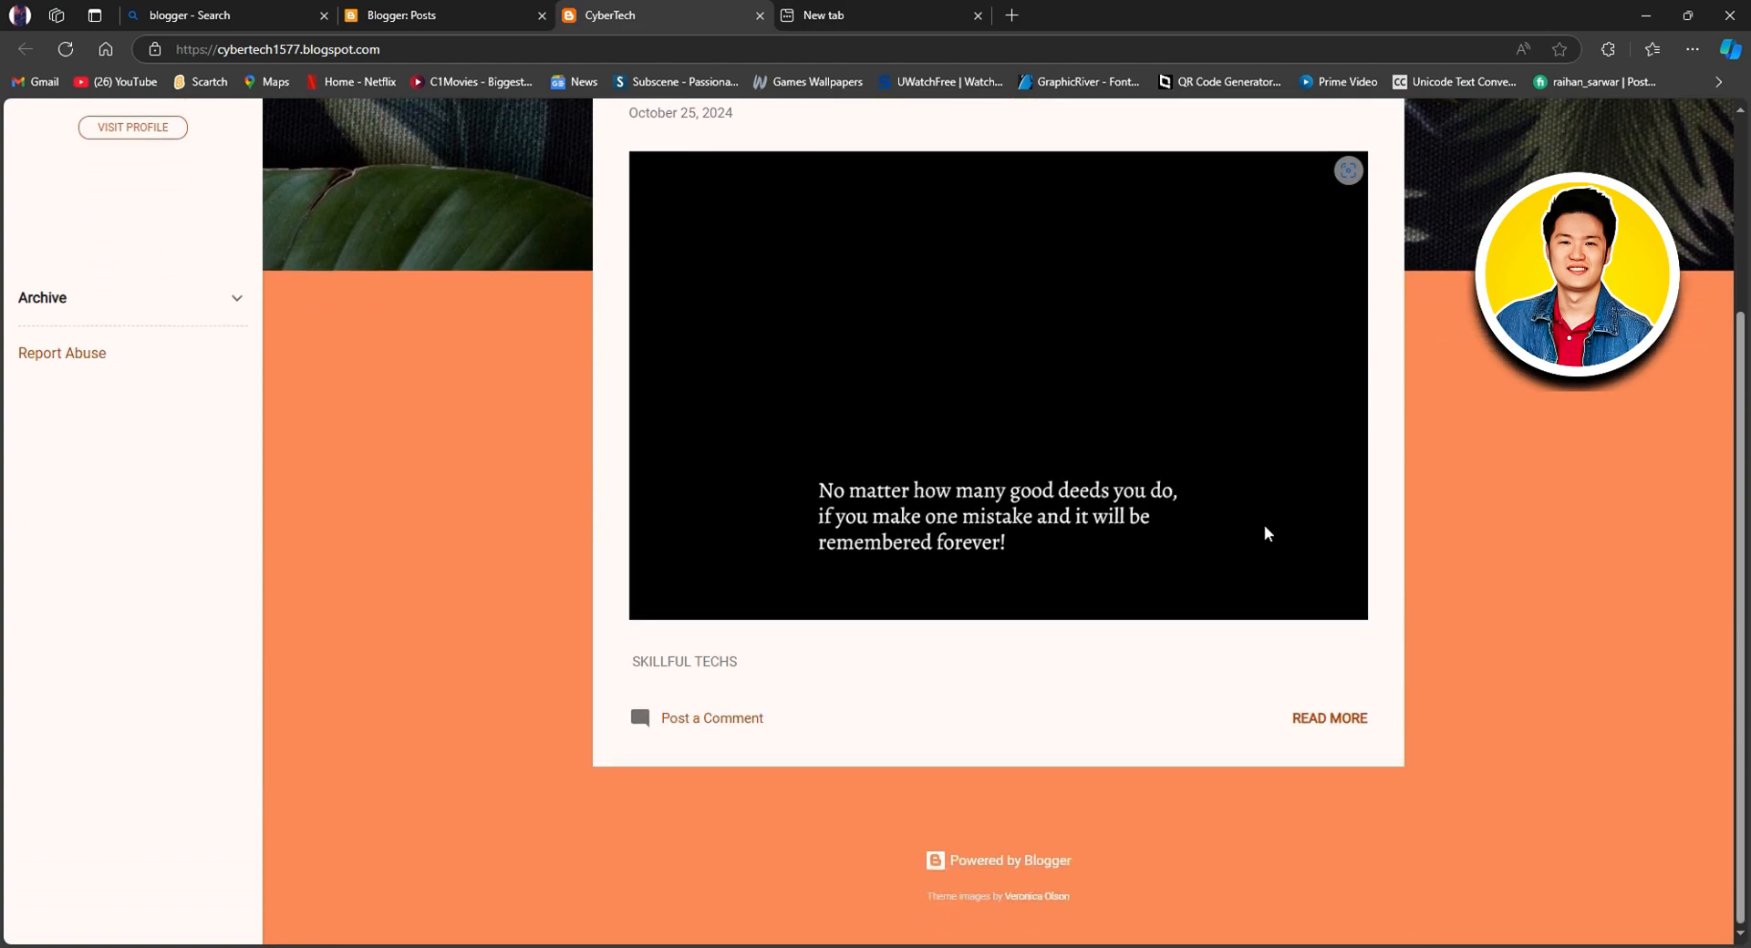
scroll(1335, 512, "up", 3)
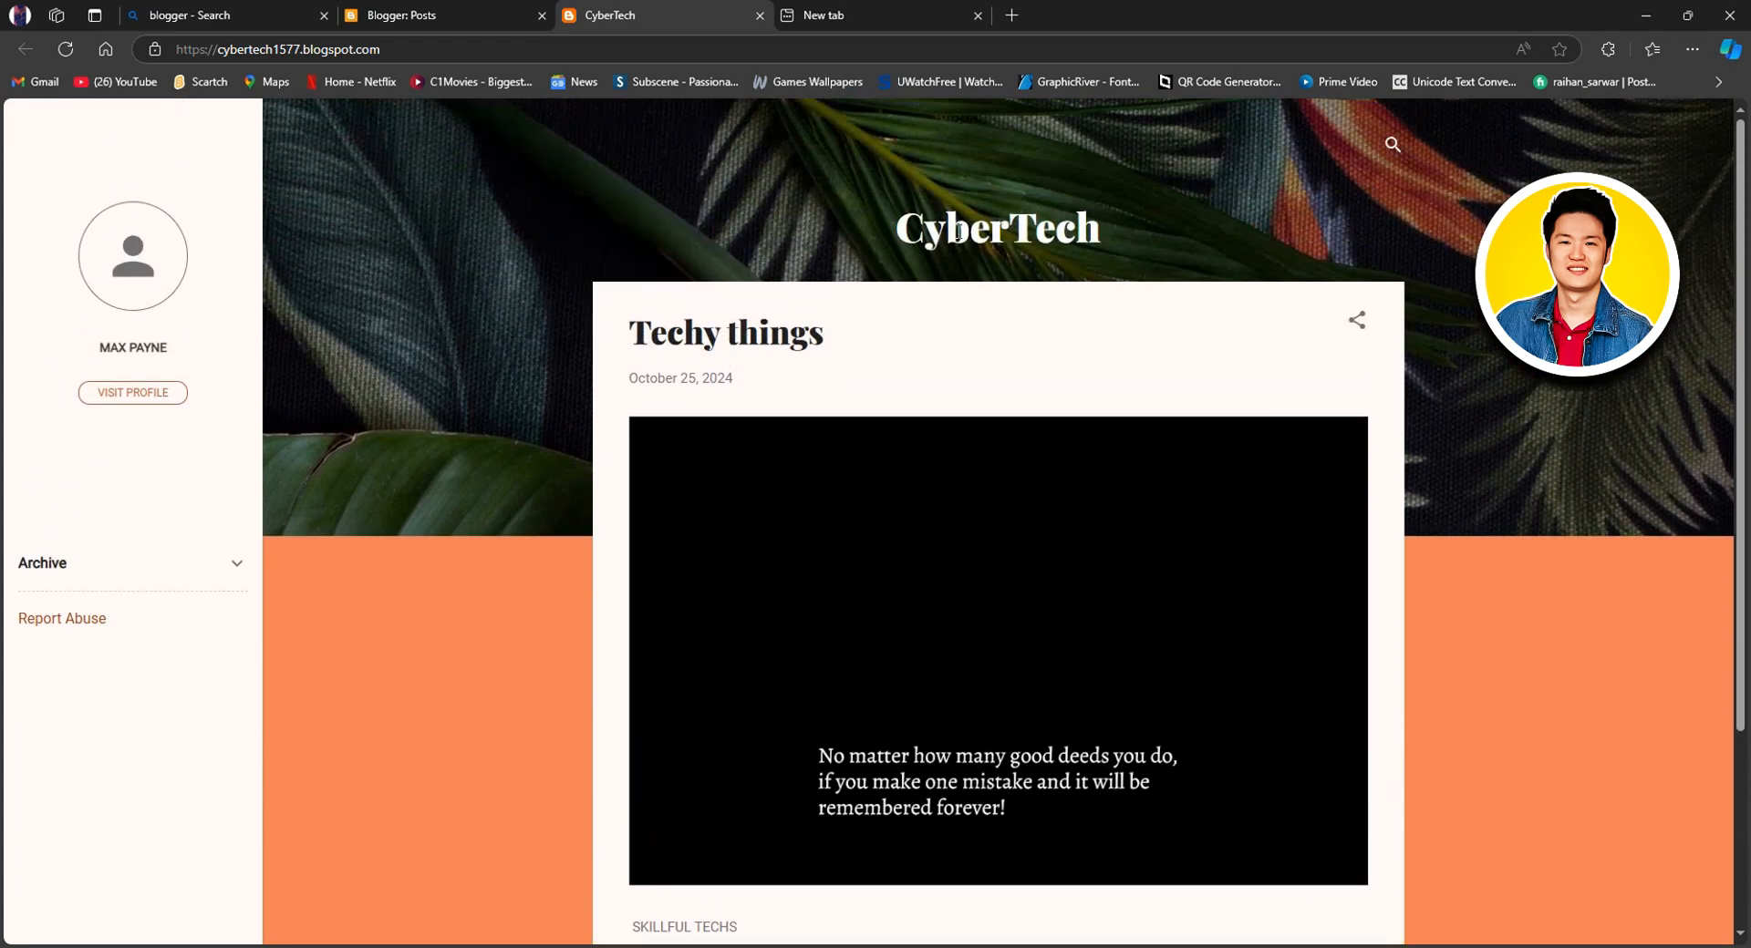
Go back to the blog's dashboard and examine the gadgets in its layout, from the sidebars and header down to the footer
left_click(462, 22)
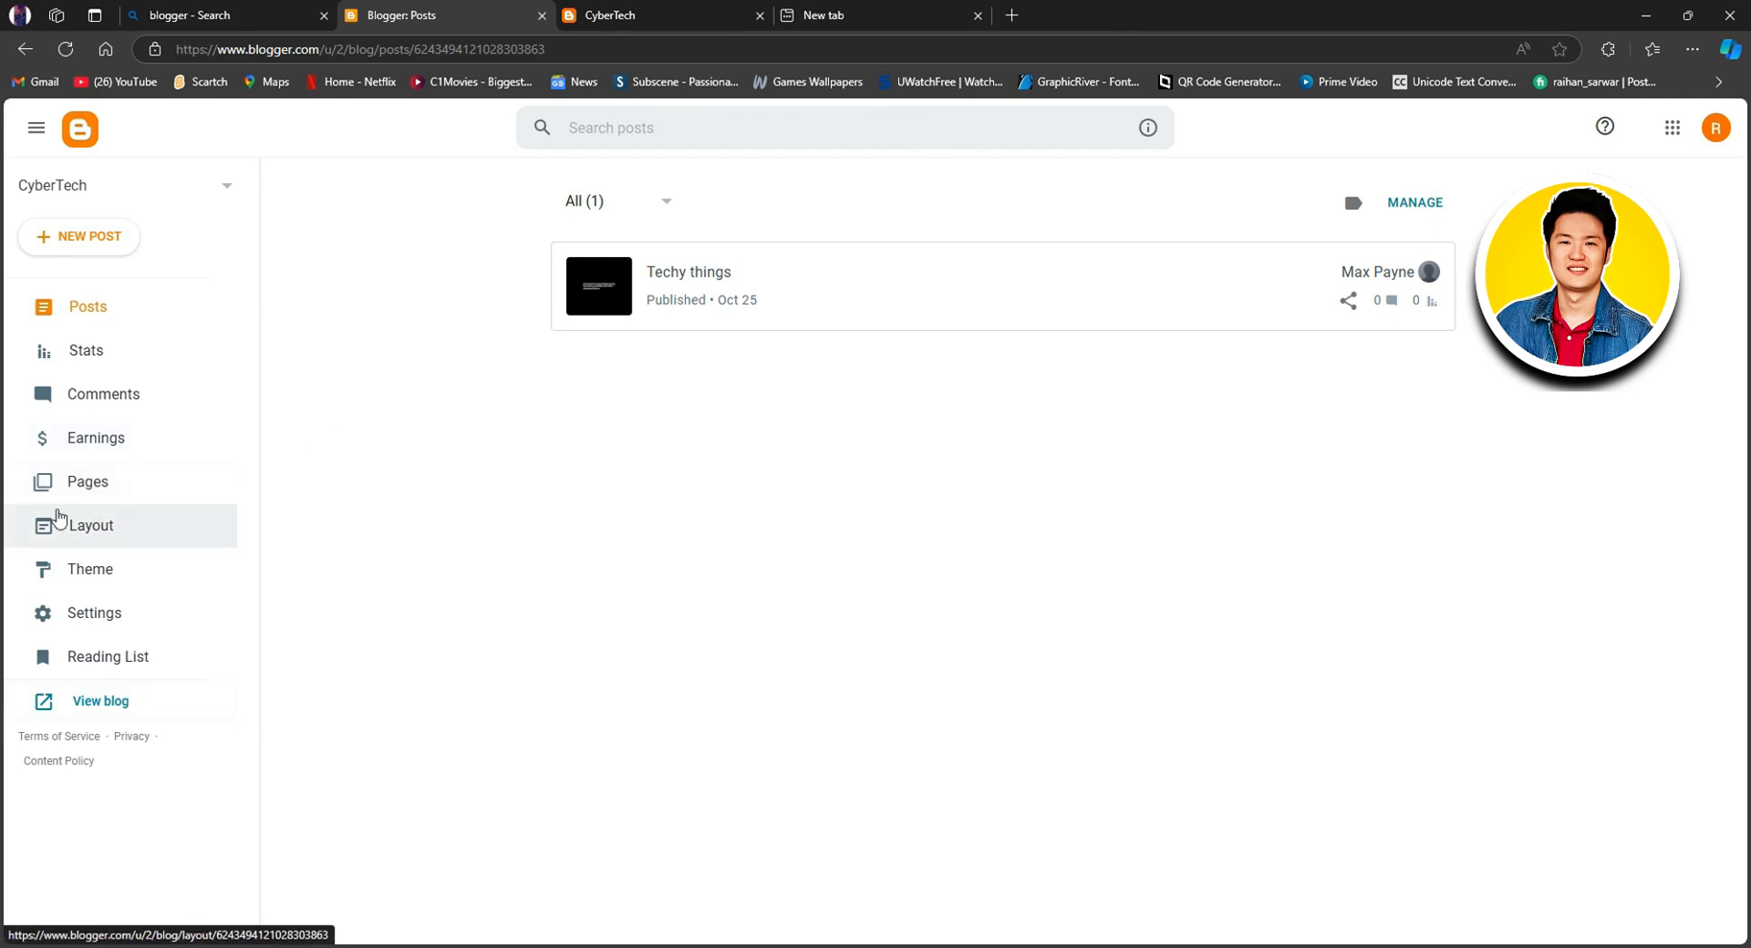
left_click(48, 528)
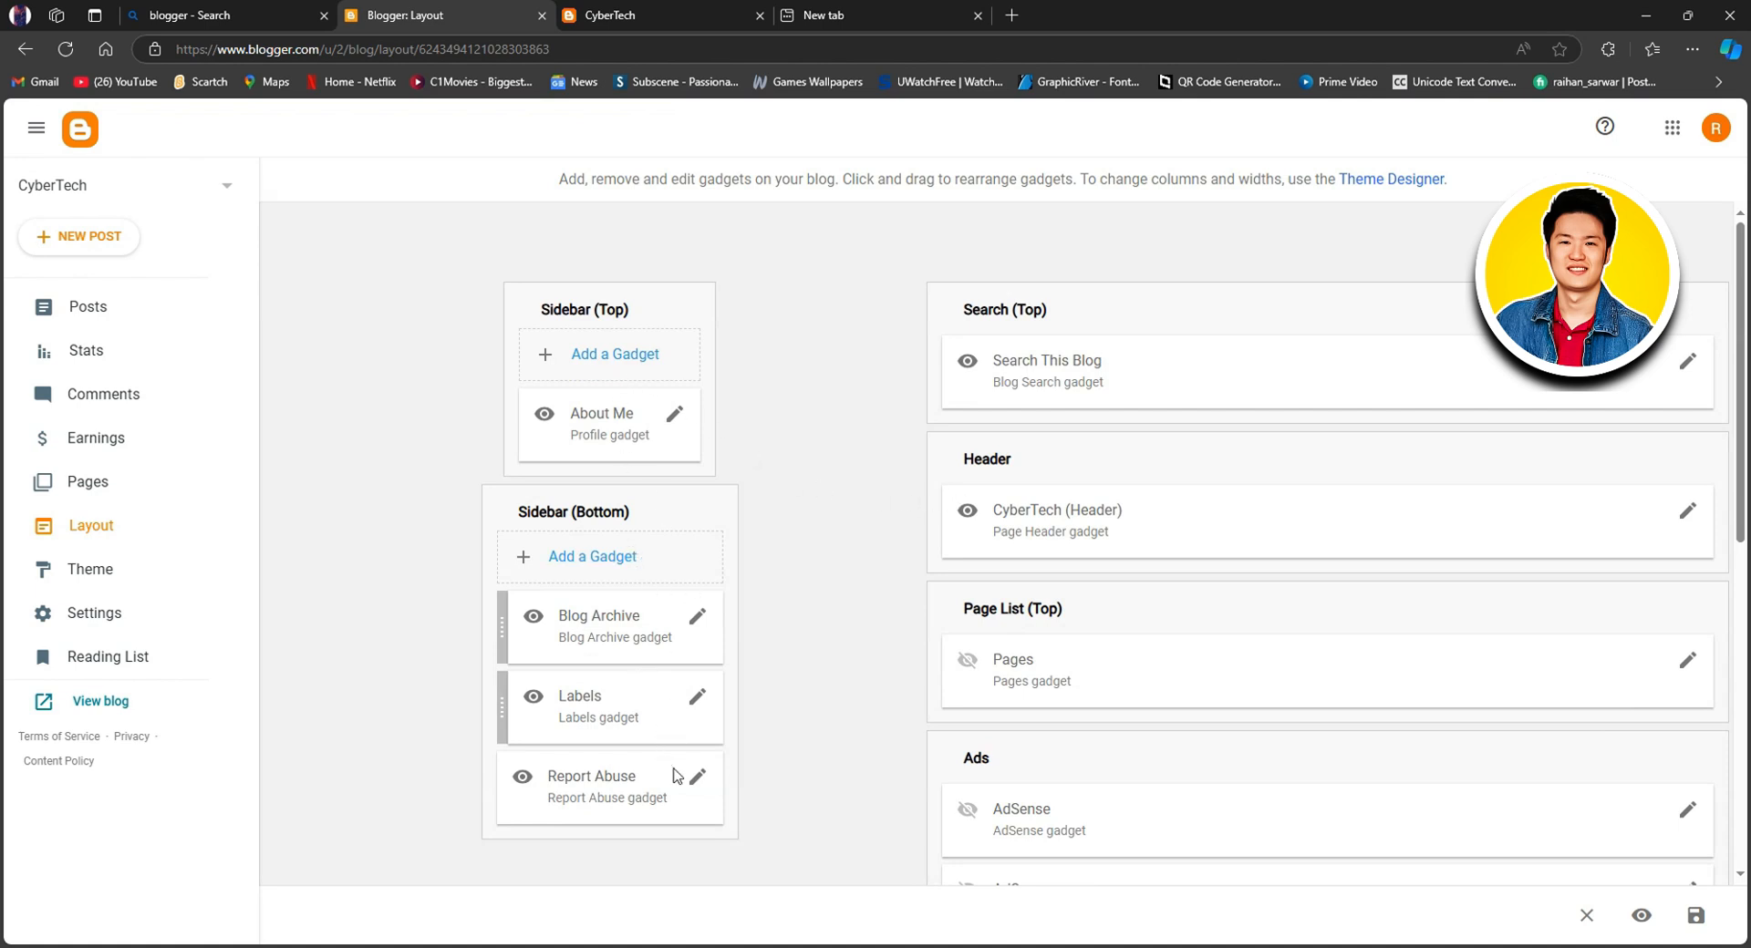
scroll(1028, 626, "down", 2)
scroll(1039, 456, "up", 1)
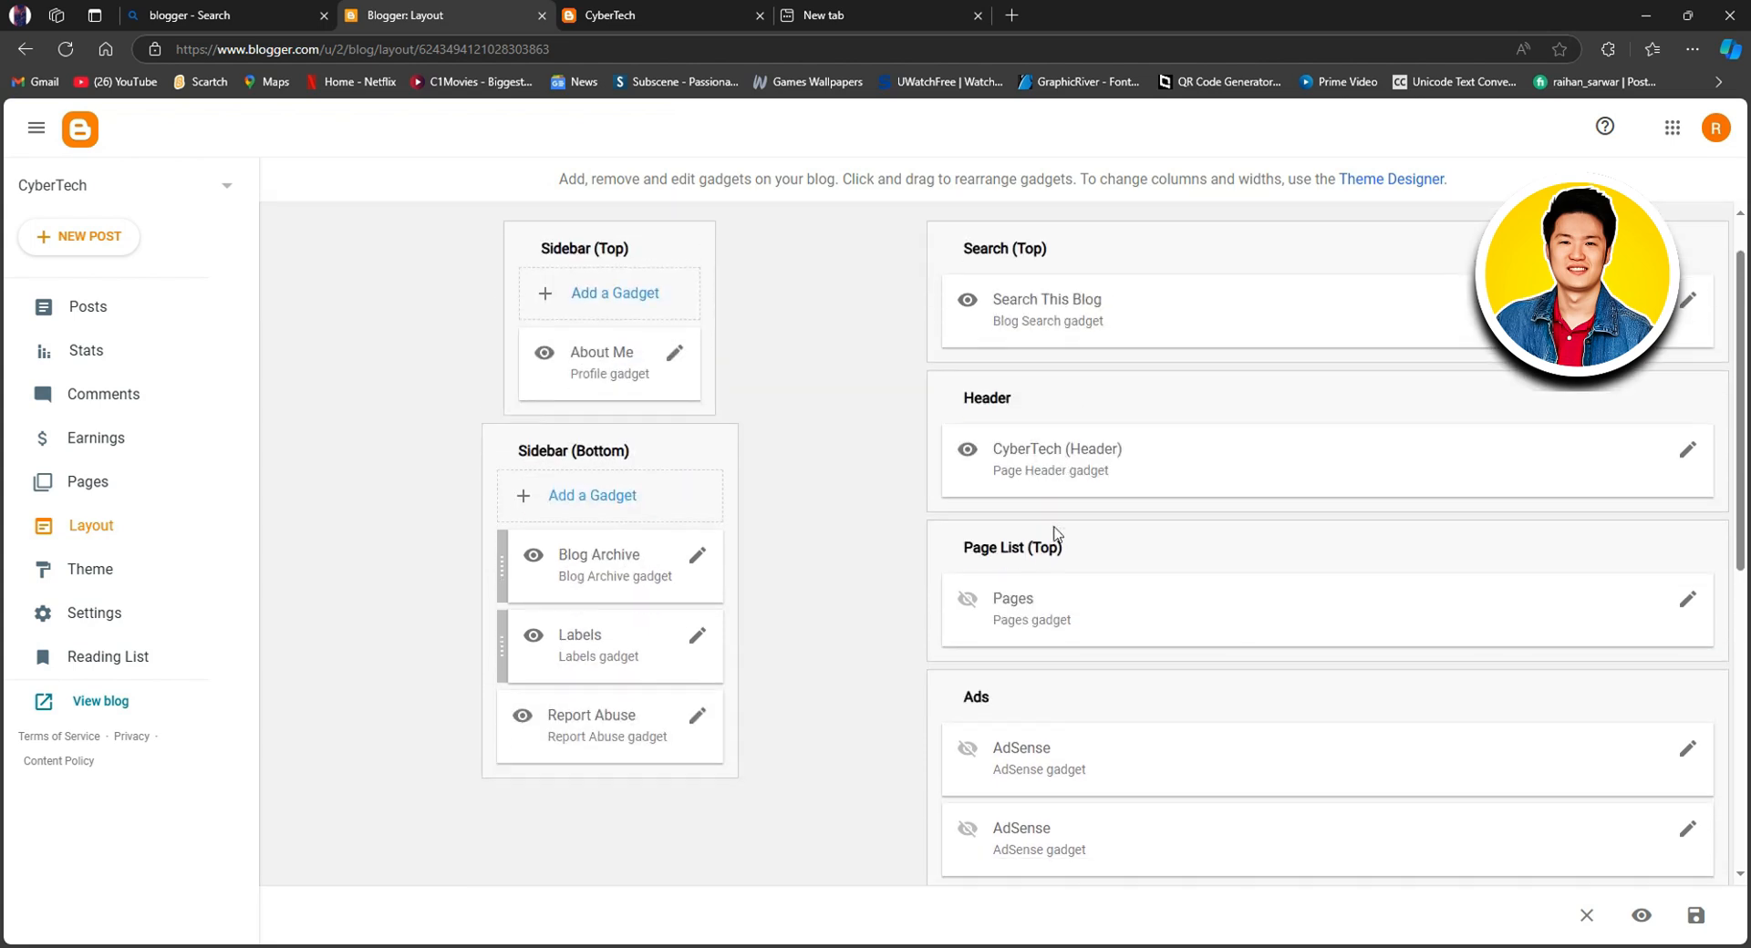
scroll(1055, 533, "down", 5)
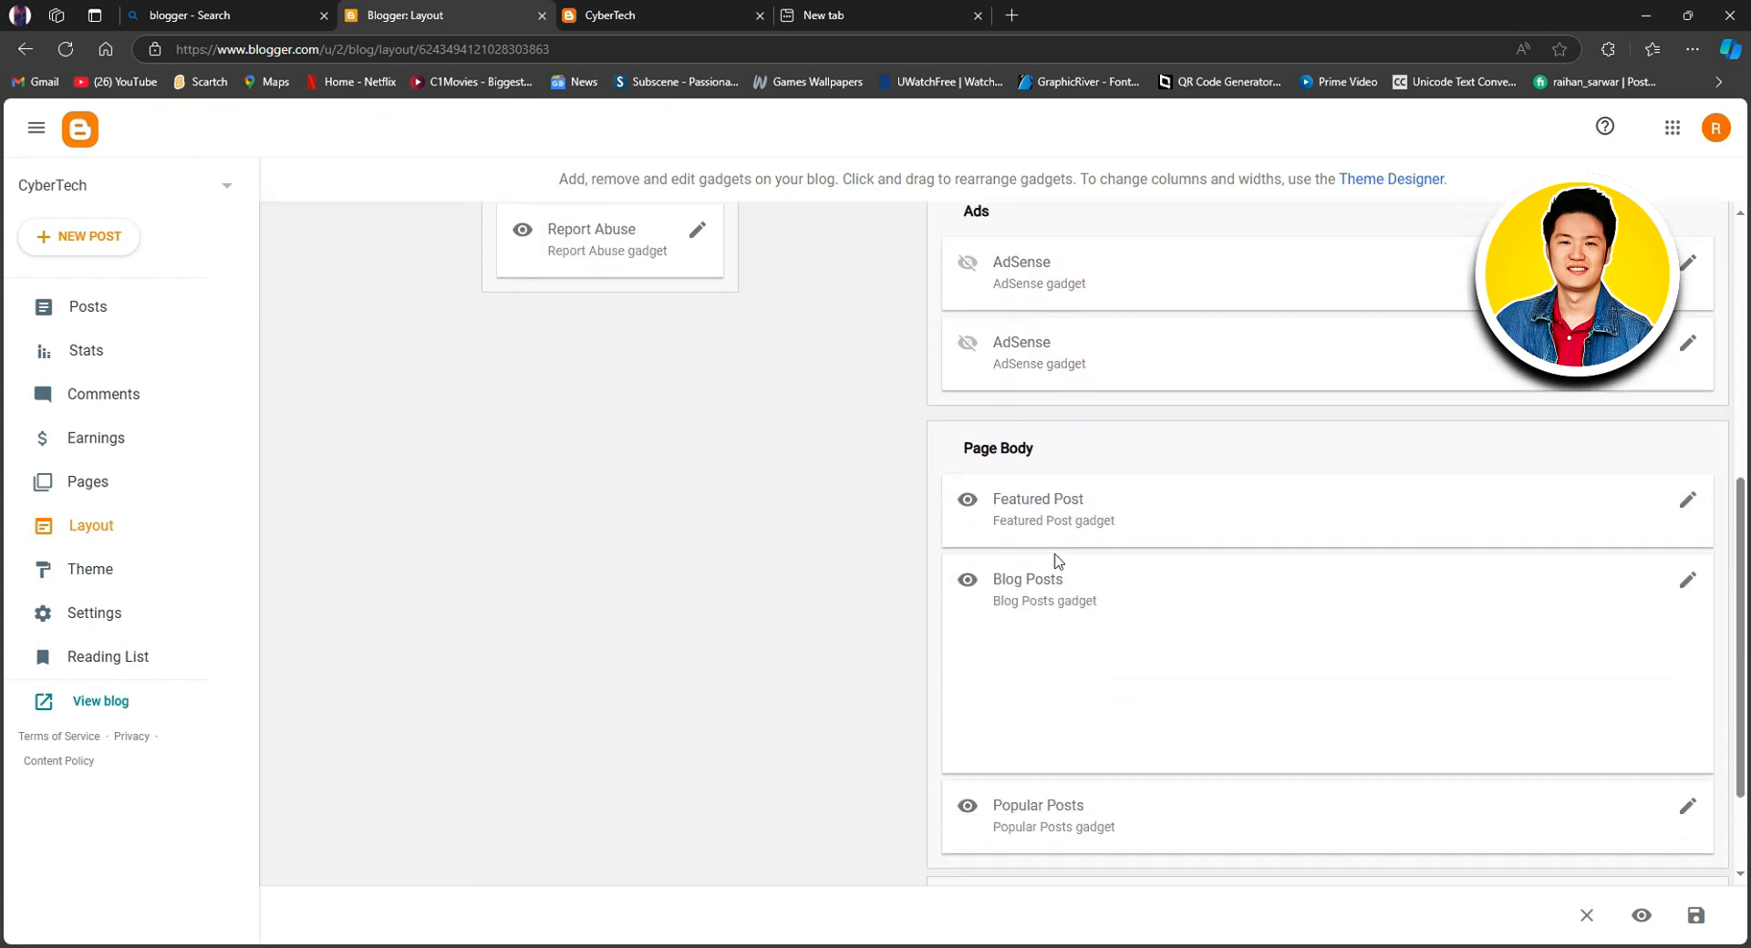
scroll(1058, 561, "down", 2)
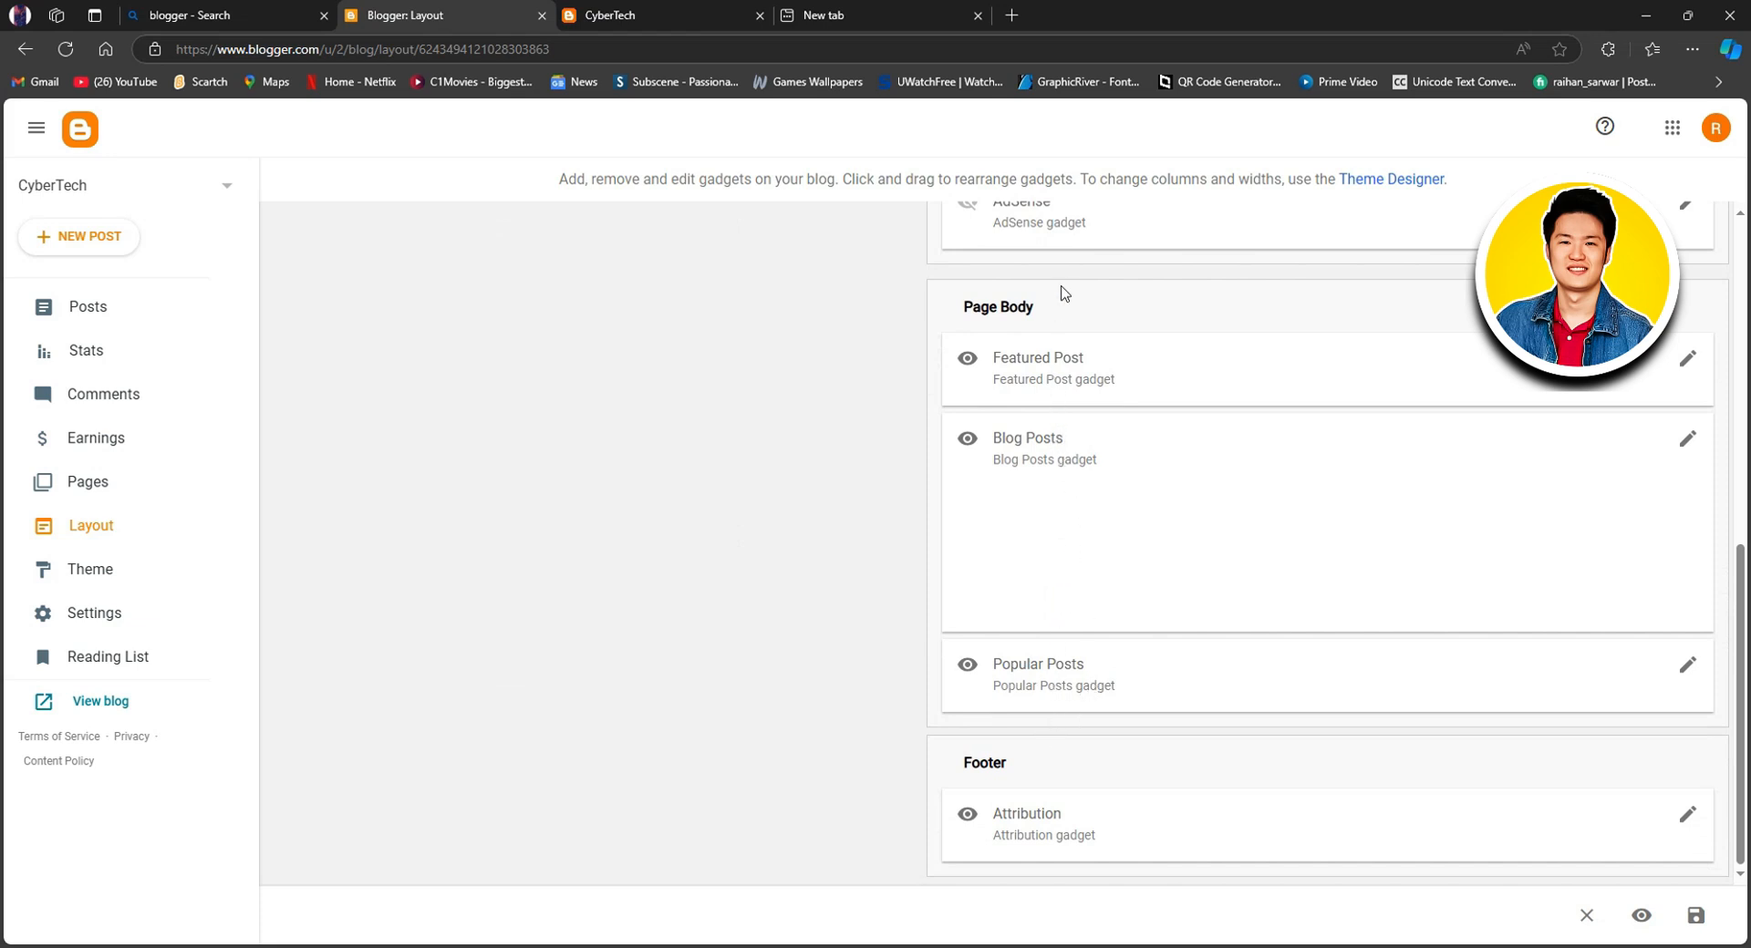
scroll(1062, 499, "up", 2)
scroll(1057, 511, "up", 6)
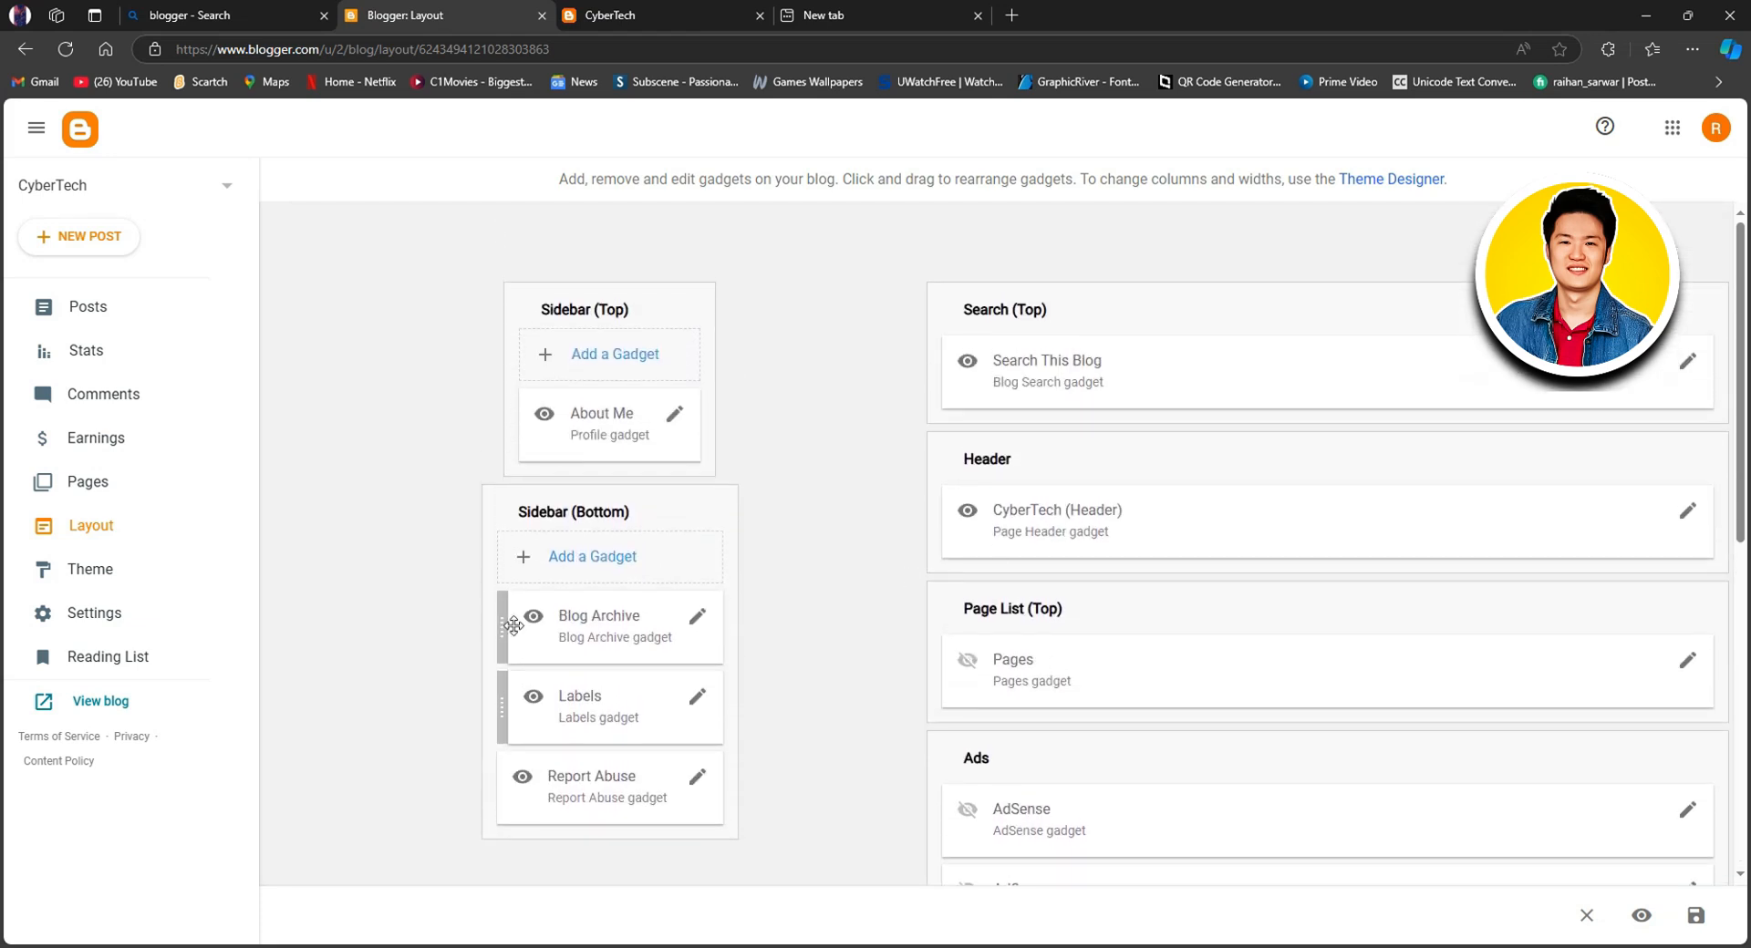
Open the customizer for the Contempo Flamingo theme and remove its background image
left_click(93, 581)
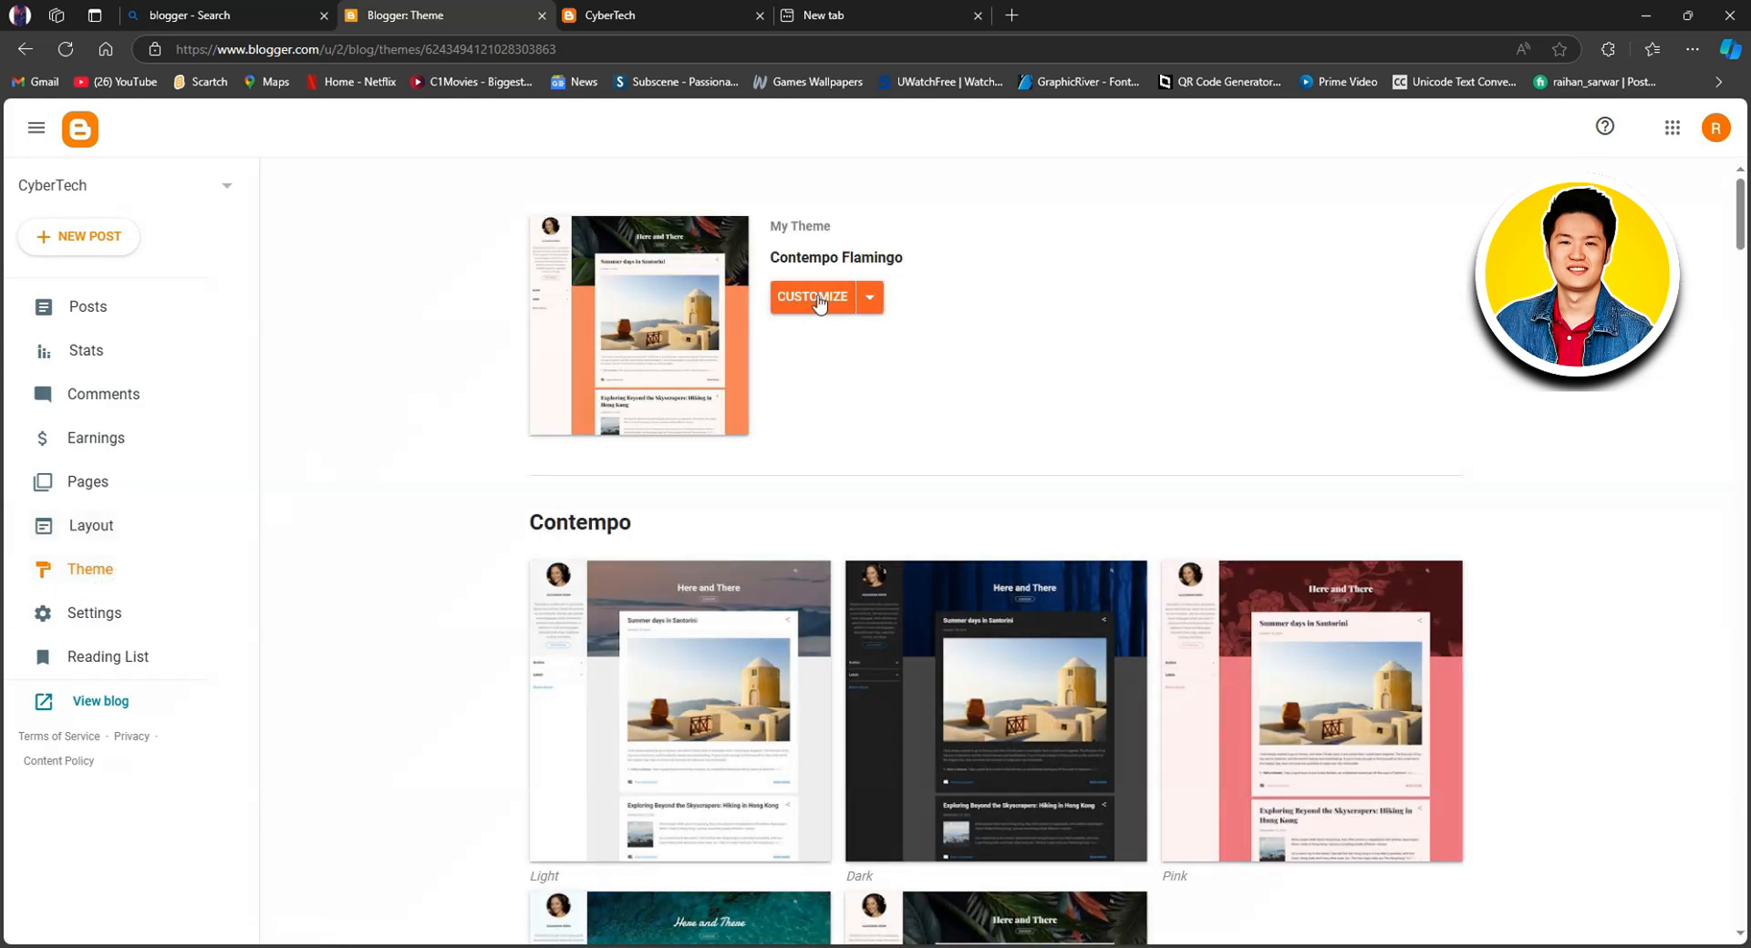
left_click(803, 297)
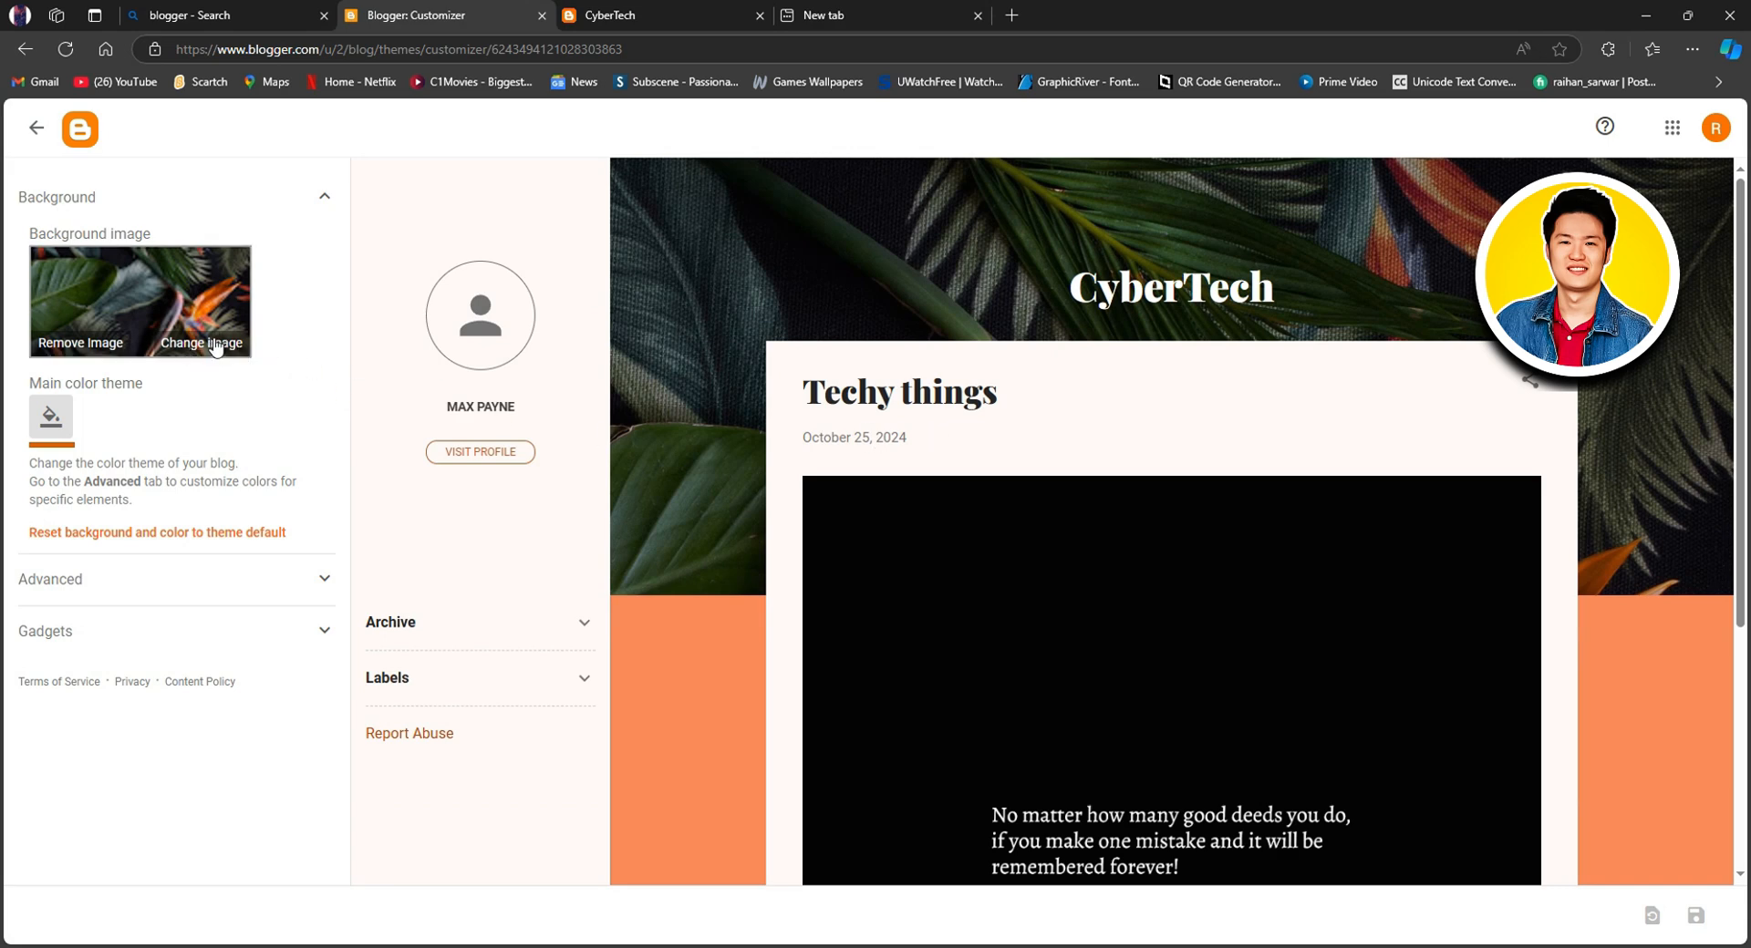
left_click(80, 343)
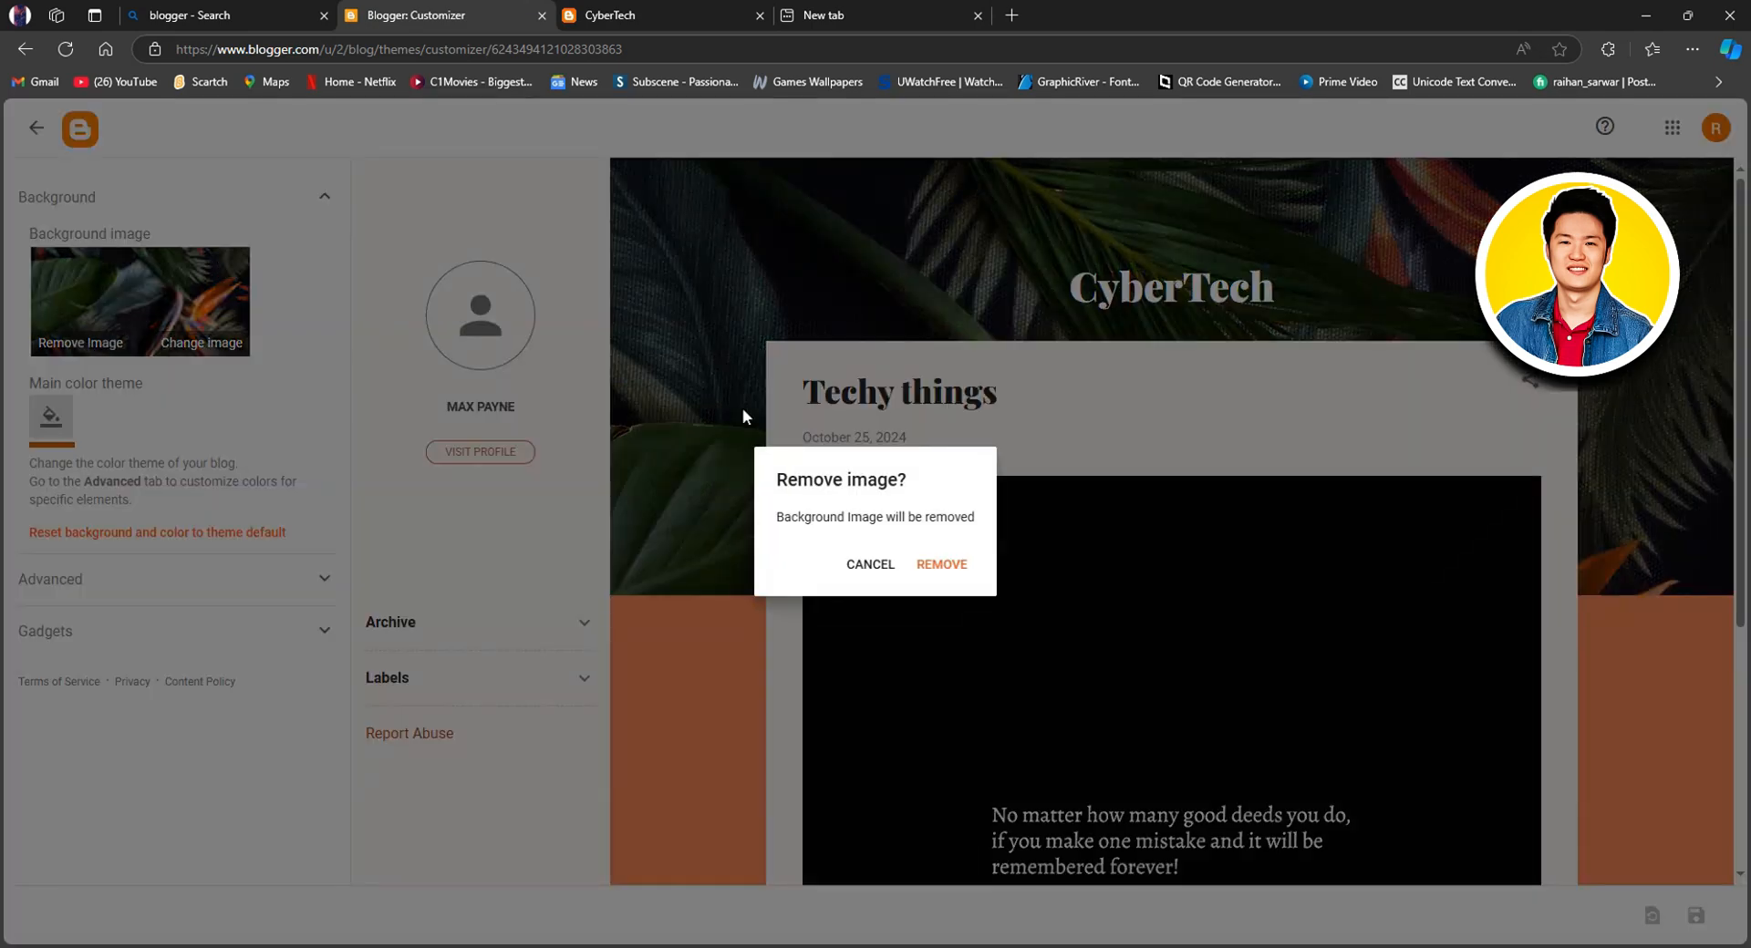
left_click(943, 564)
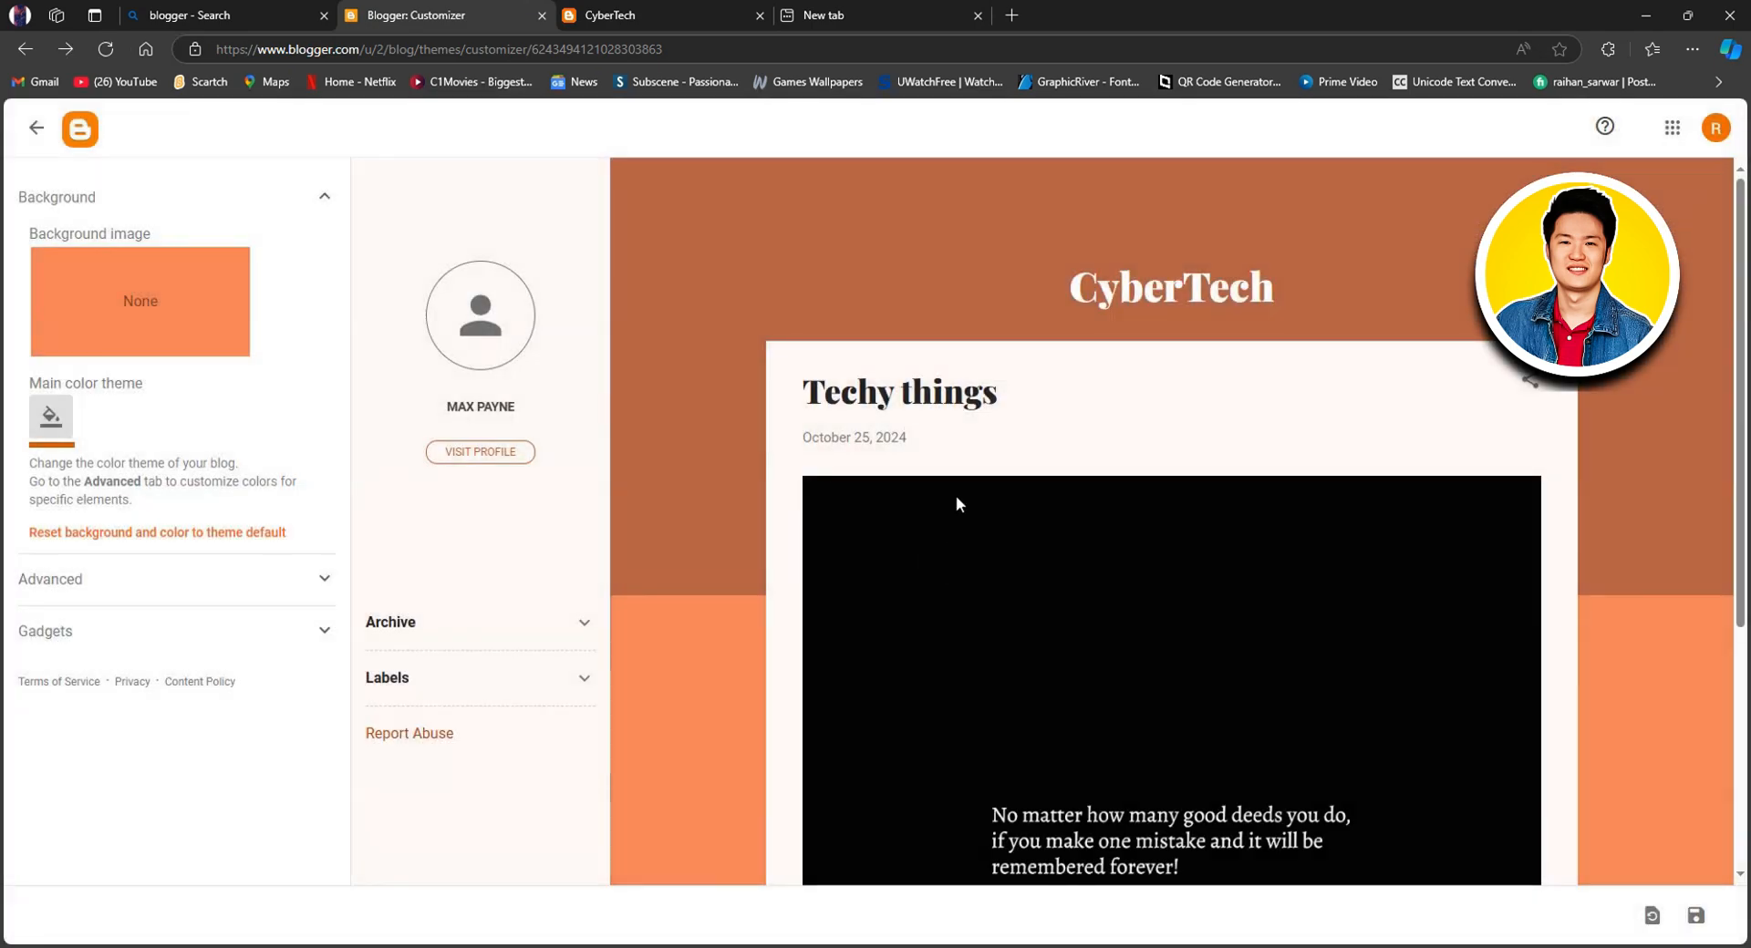
Try the graffiti picture from the Abstract category, and set the Wall St sign picture from Business as the blog's background image
left_click(157, 319)
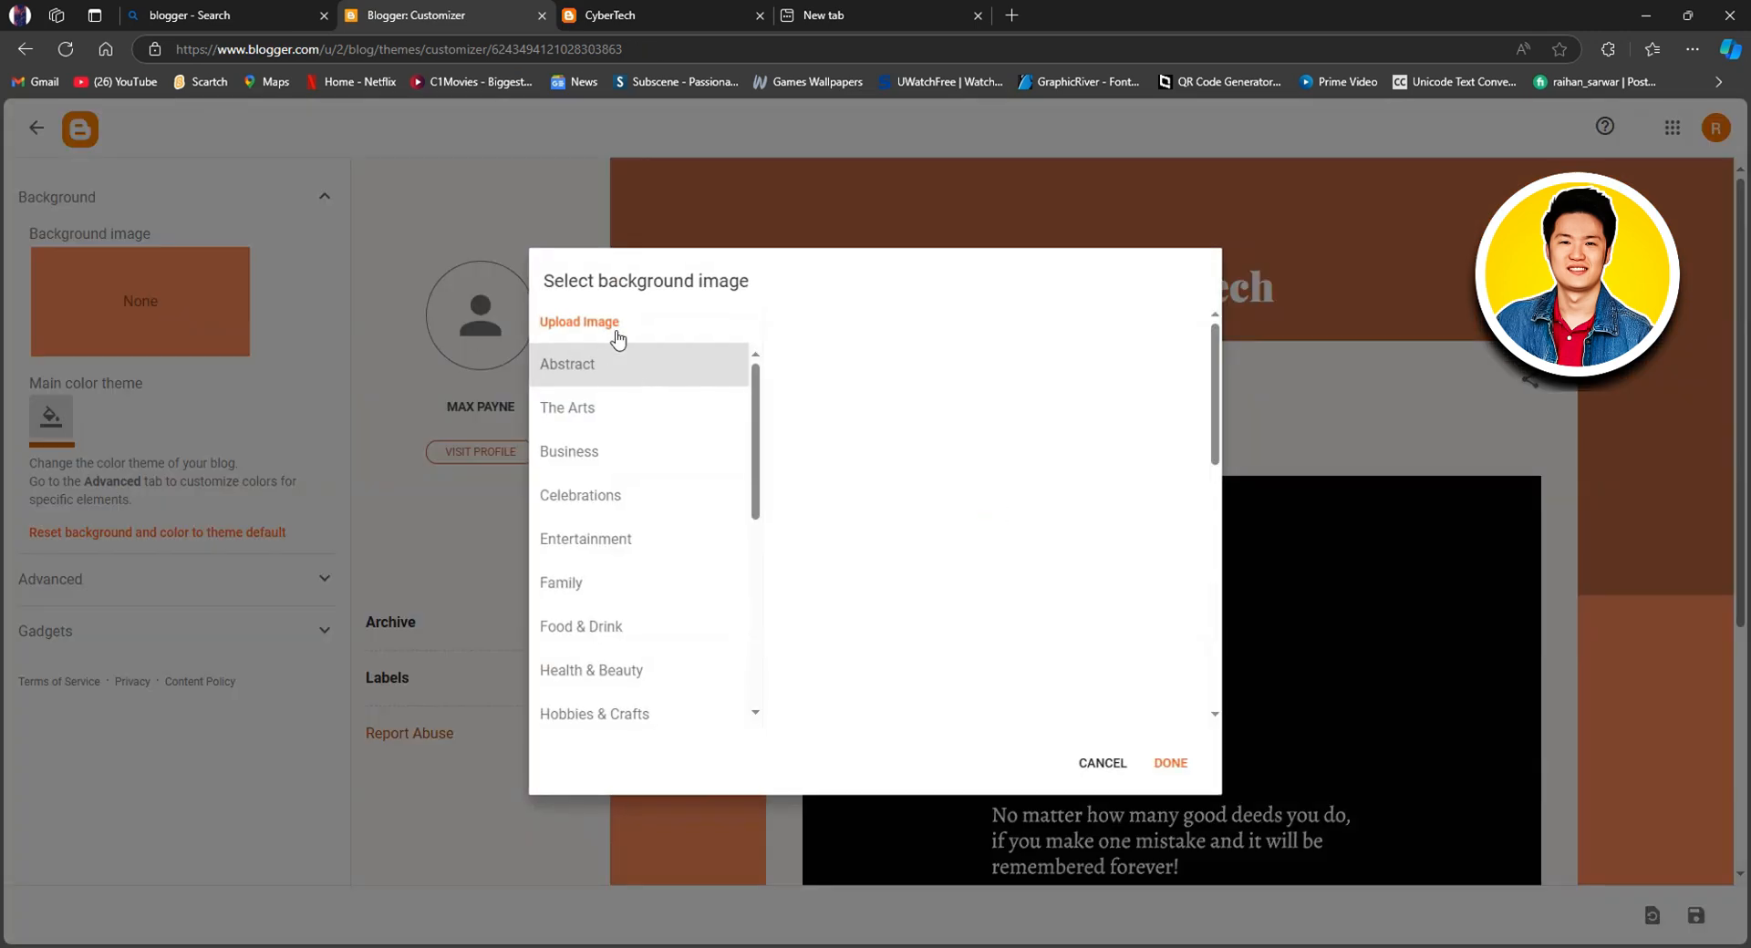
left_click(616, 410)
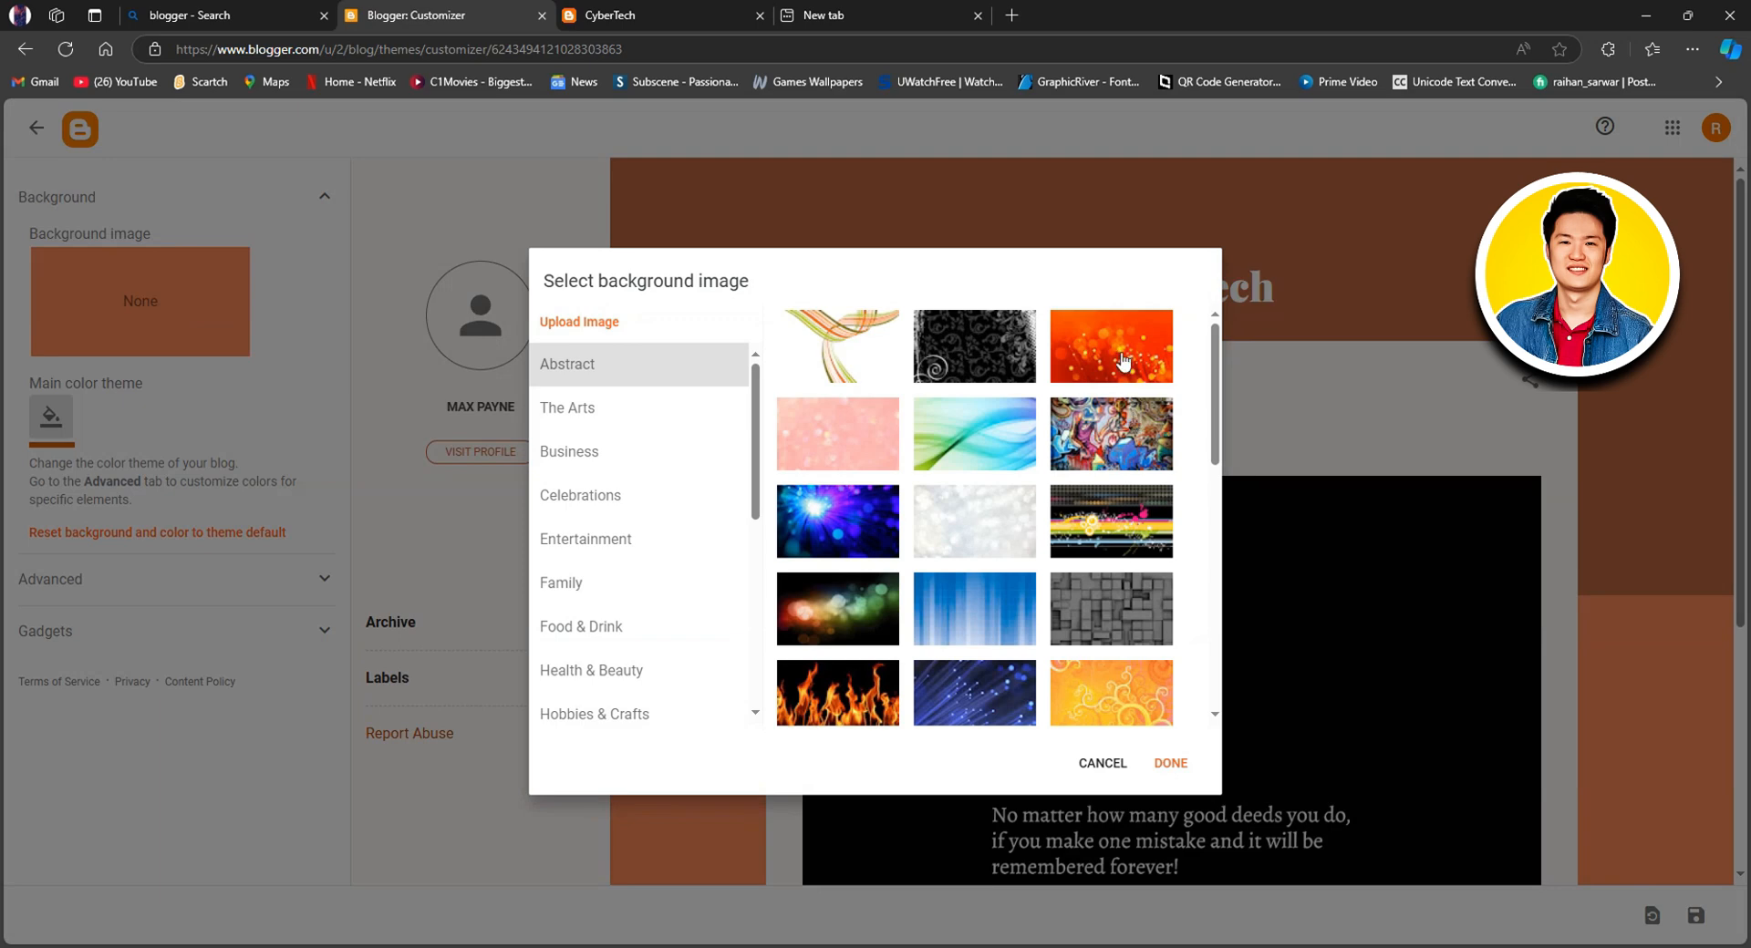
left_click(1108, 451)
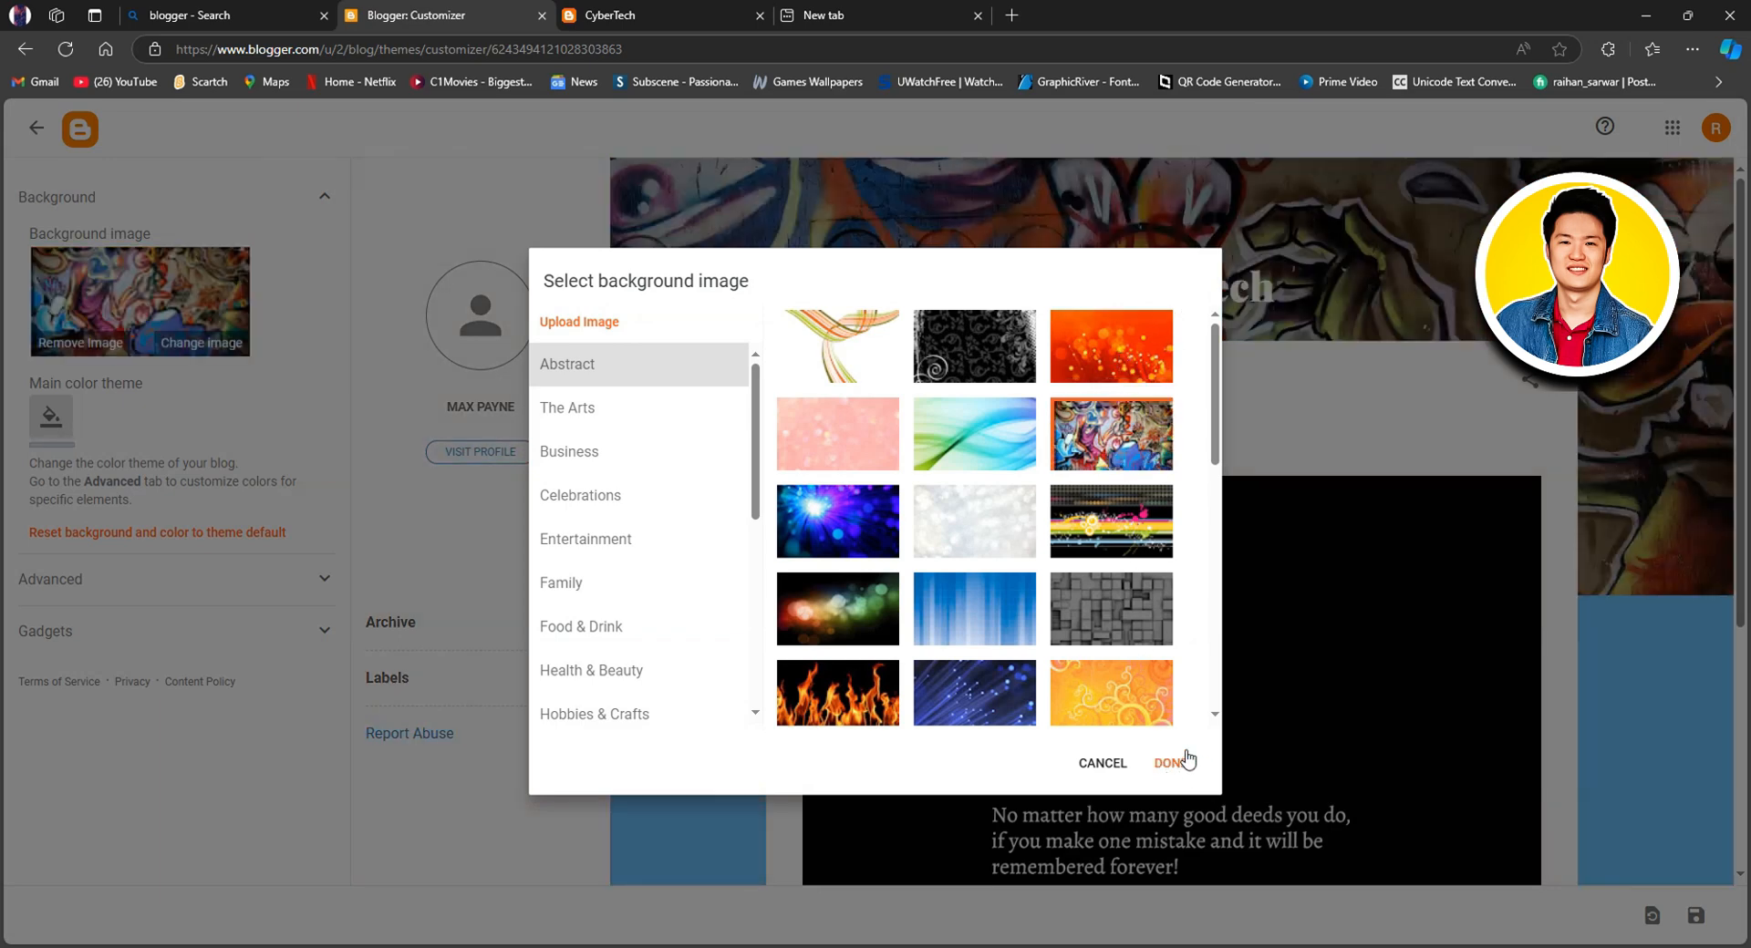
left_click(597, 452)
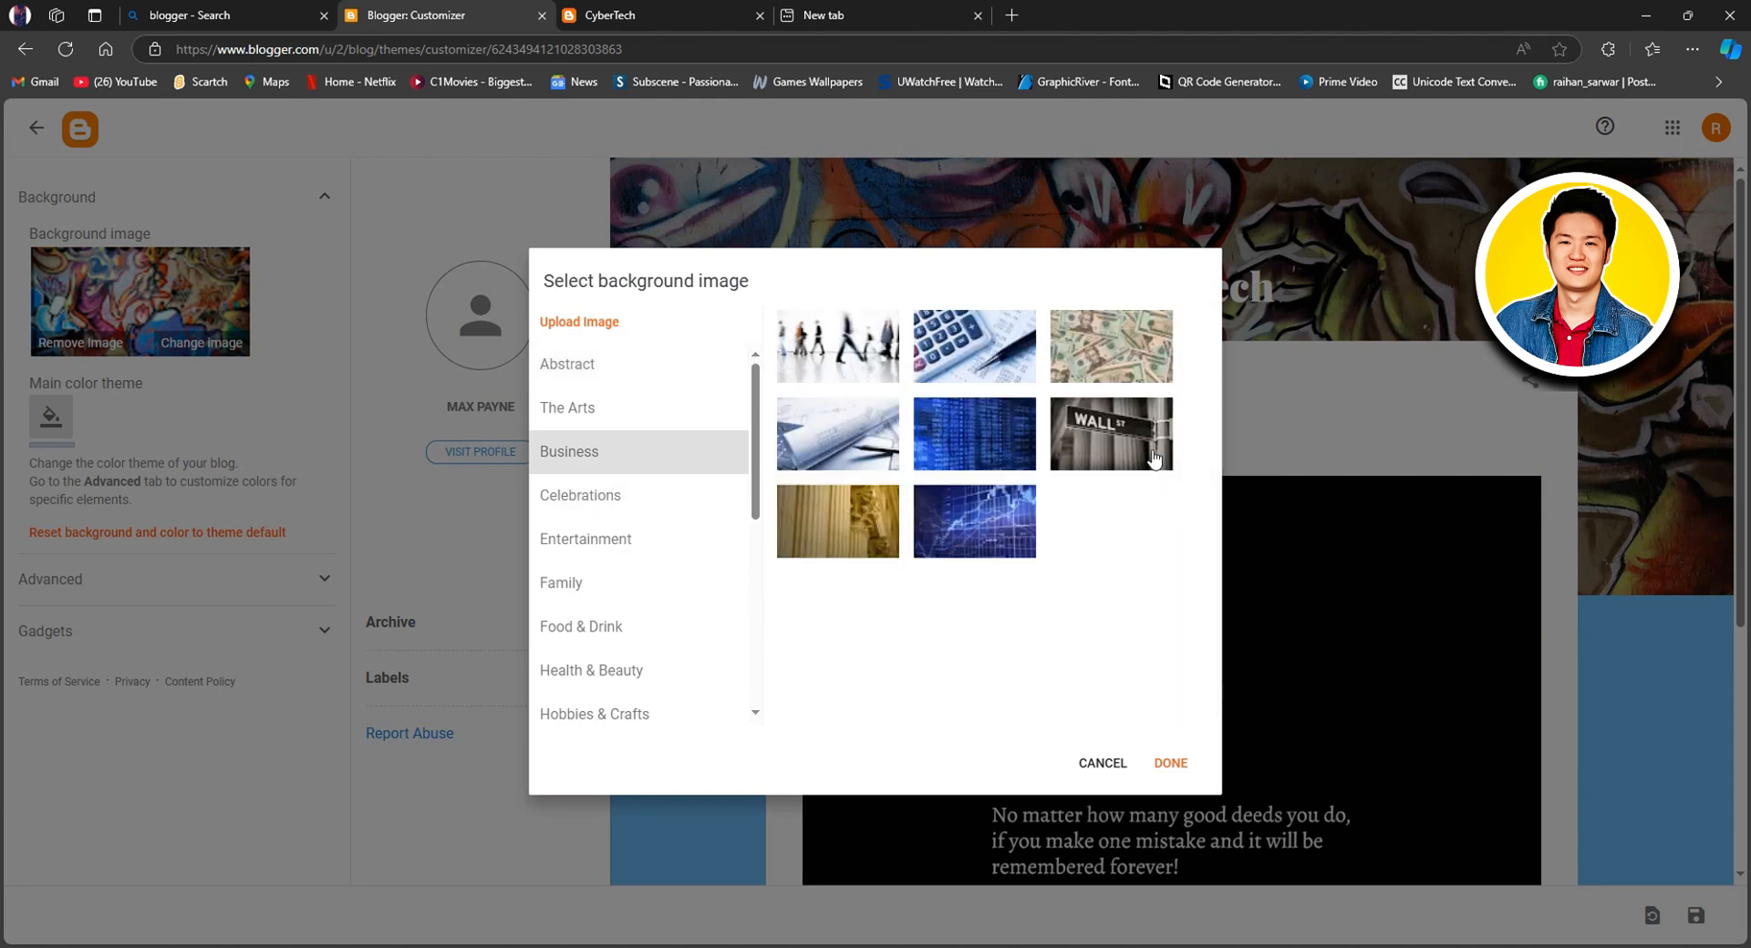
left_click(1128, 439)
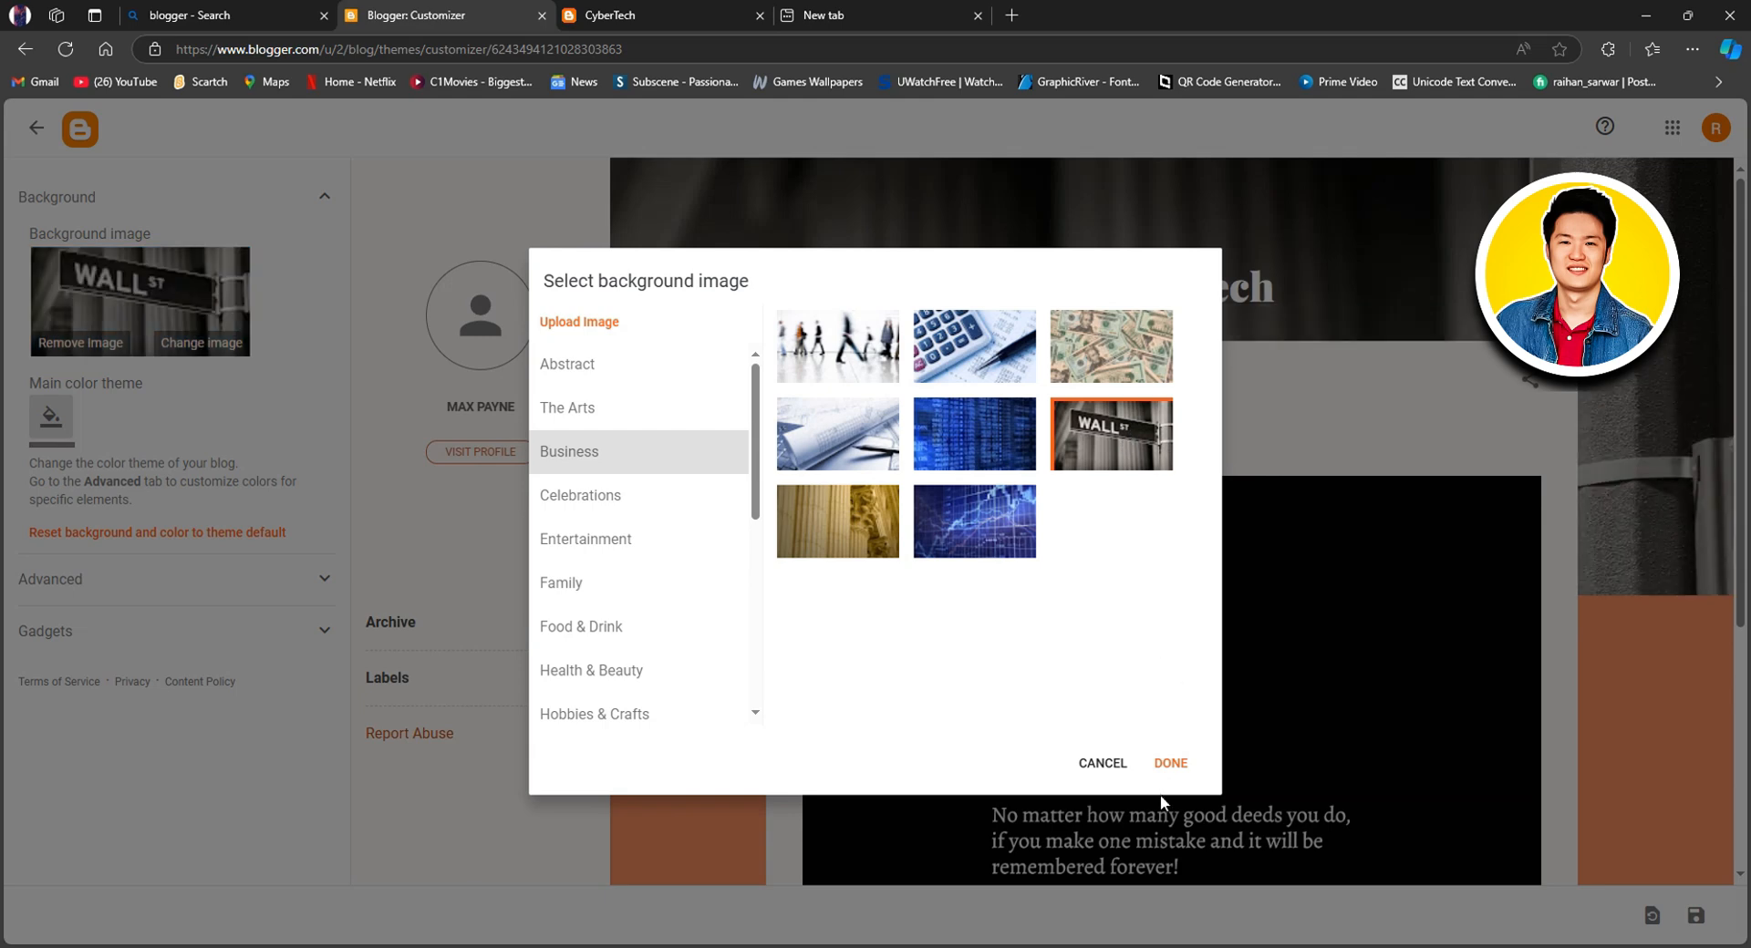
left_click(1171, 764)
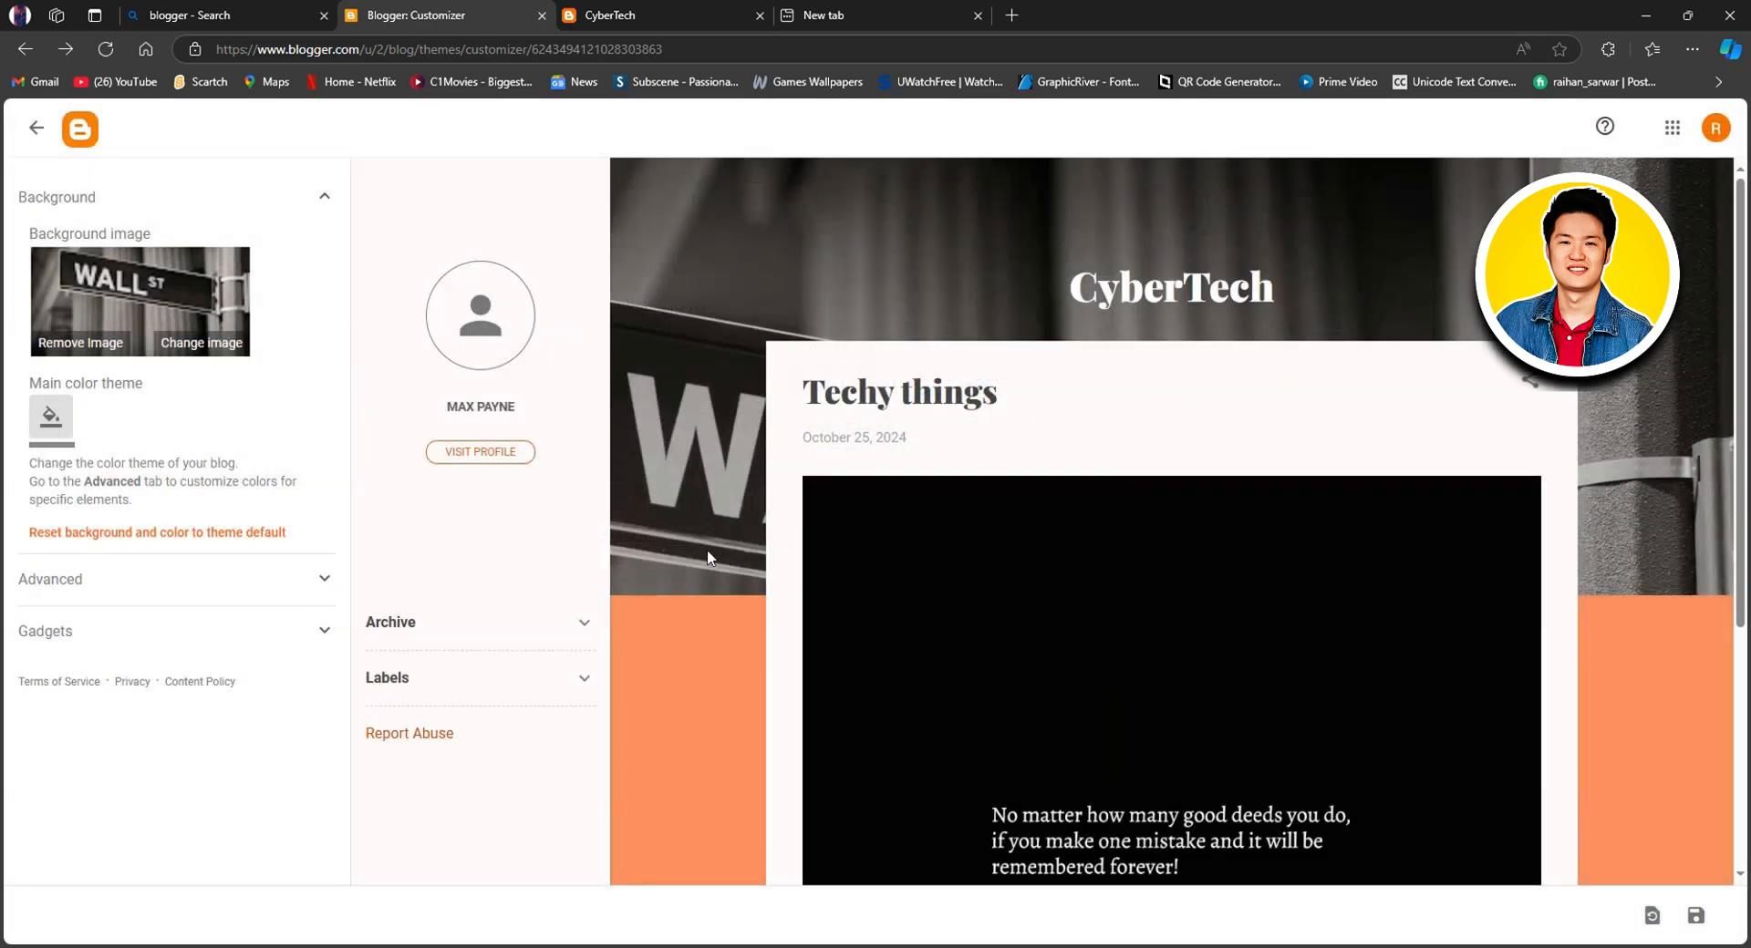
scroll(1474, 391, "down", 5)
scroll(1349, 559, "up", 5)
Try black as the main color theme, and set it to Purple #7B1FA2 instead
left_click(44, 433)
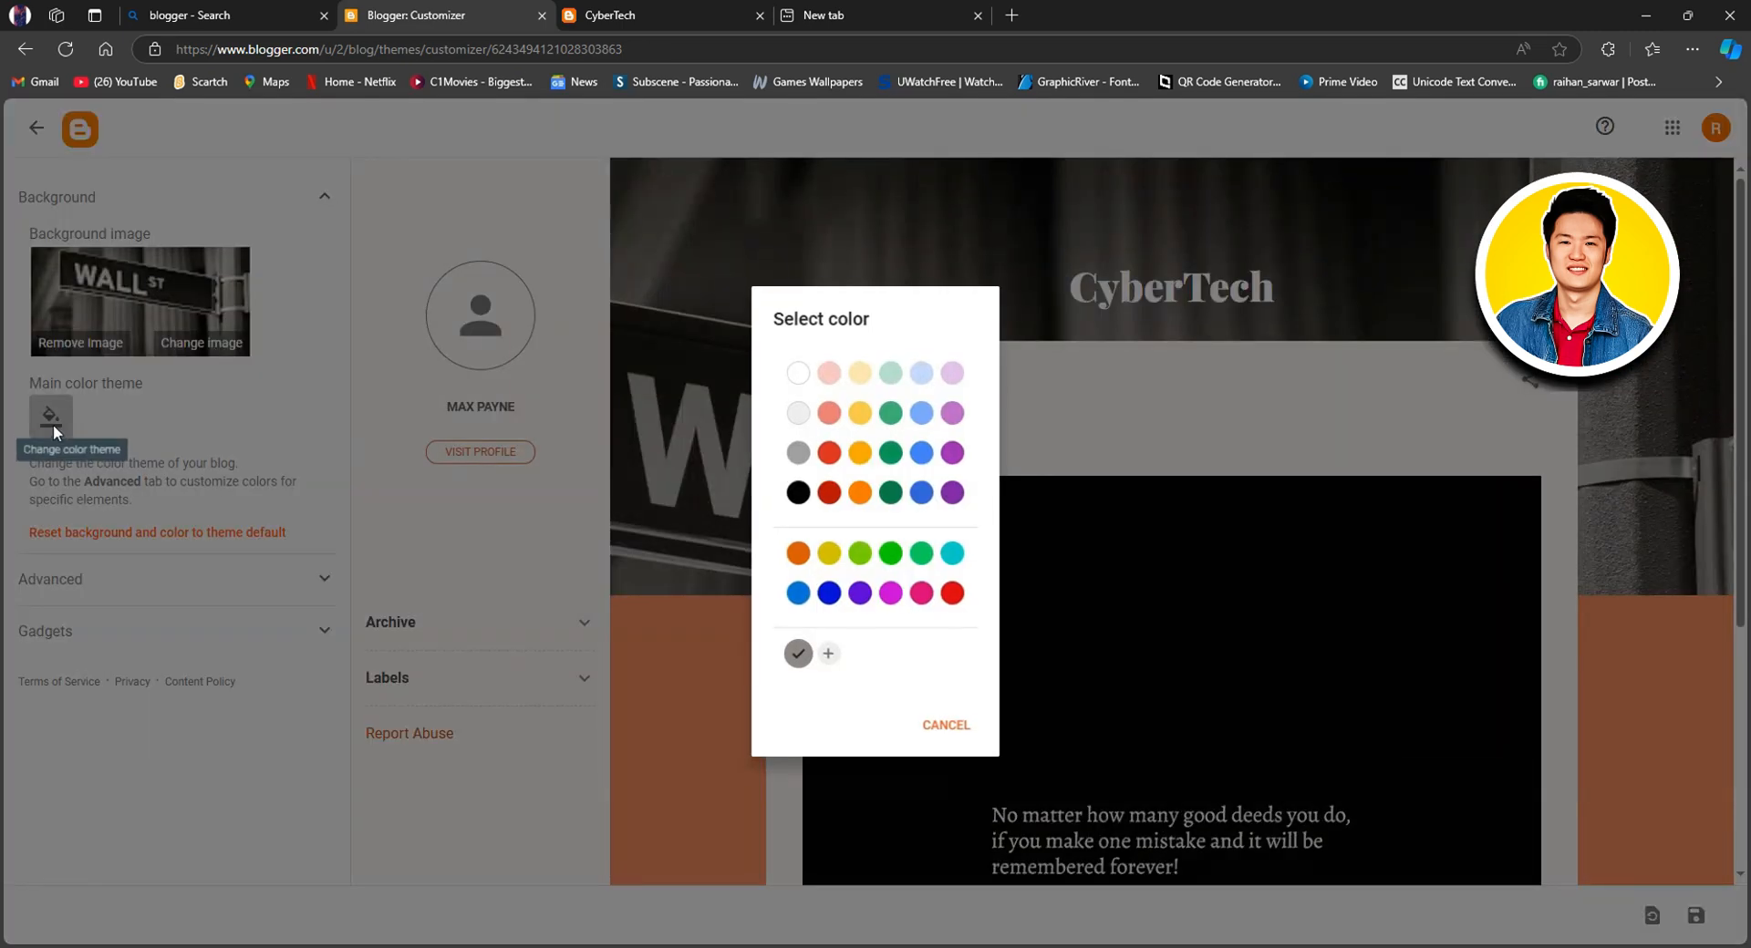
left_click(800, 495)
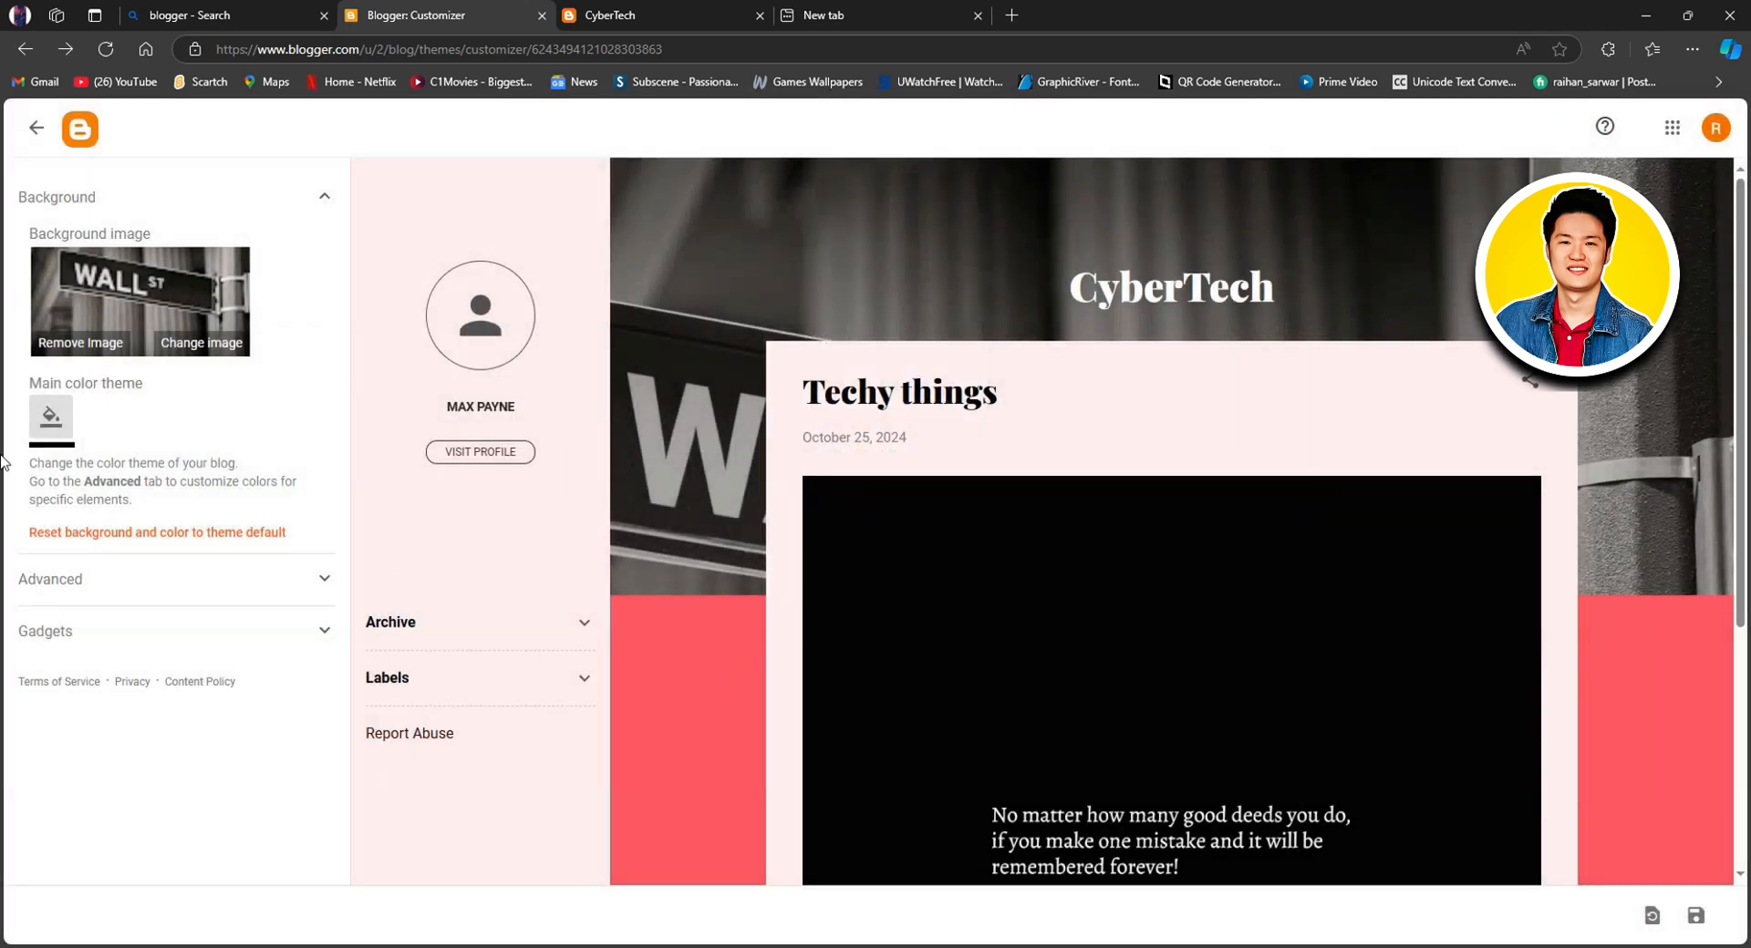
left_click(51, 417)
left_click(948, 495)
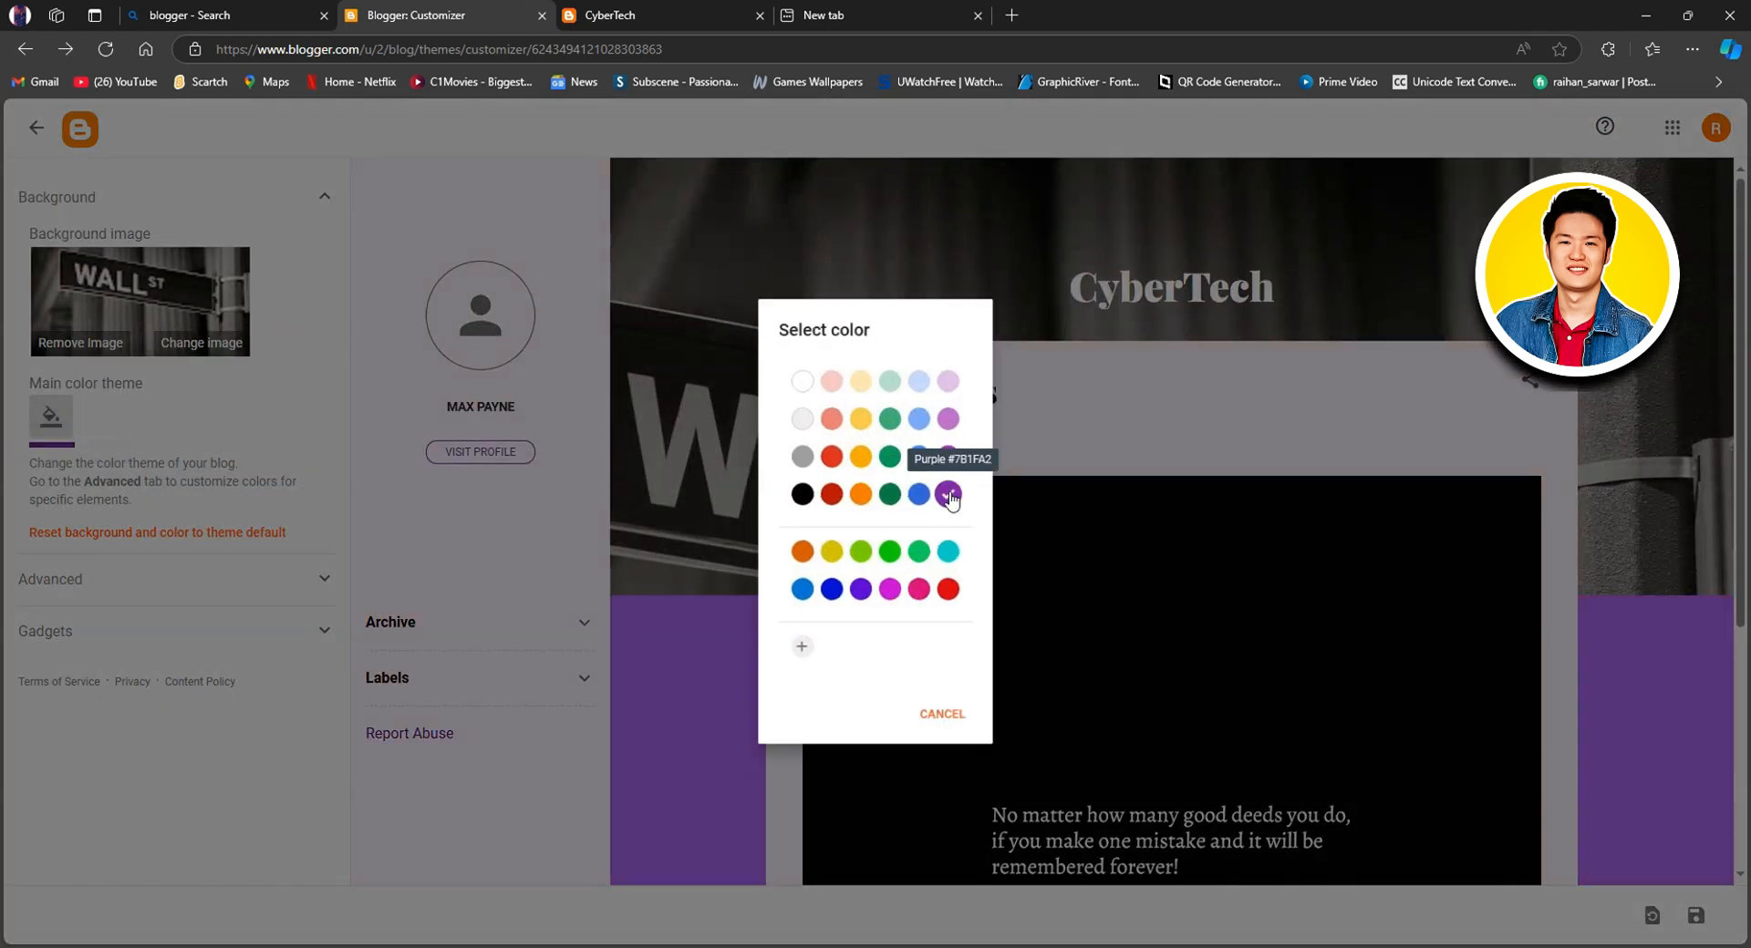
scroll(715, 629, "down", 5)
scroll(715, 629, "up", 5)
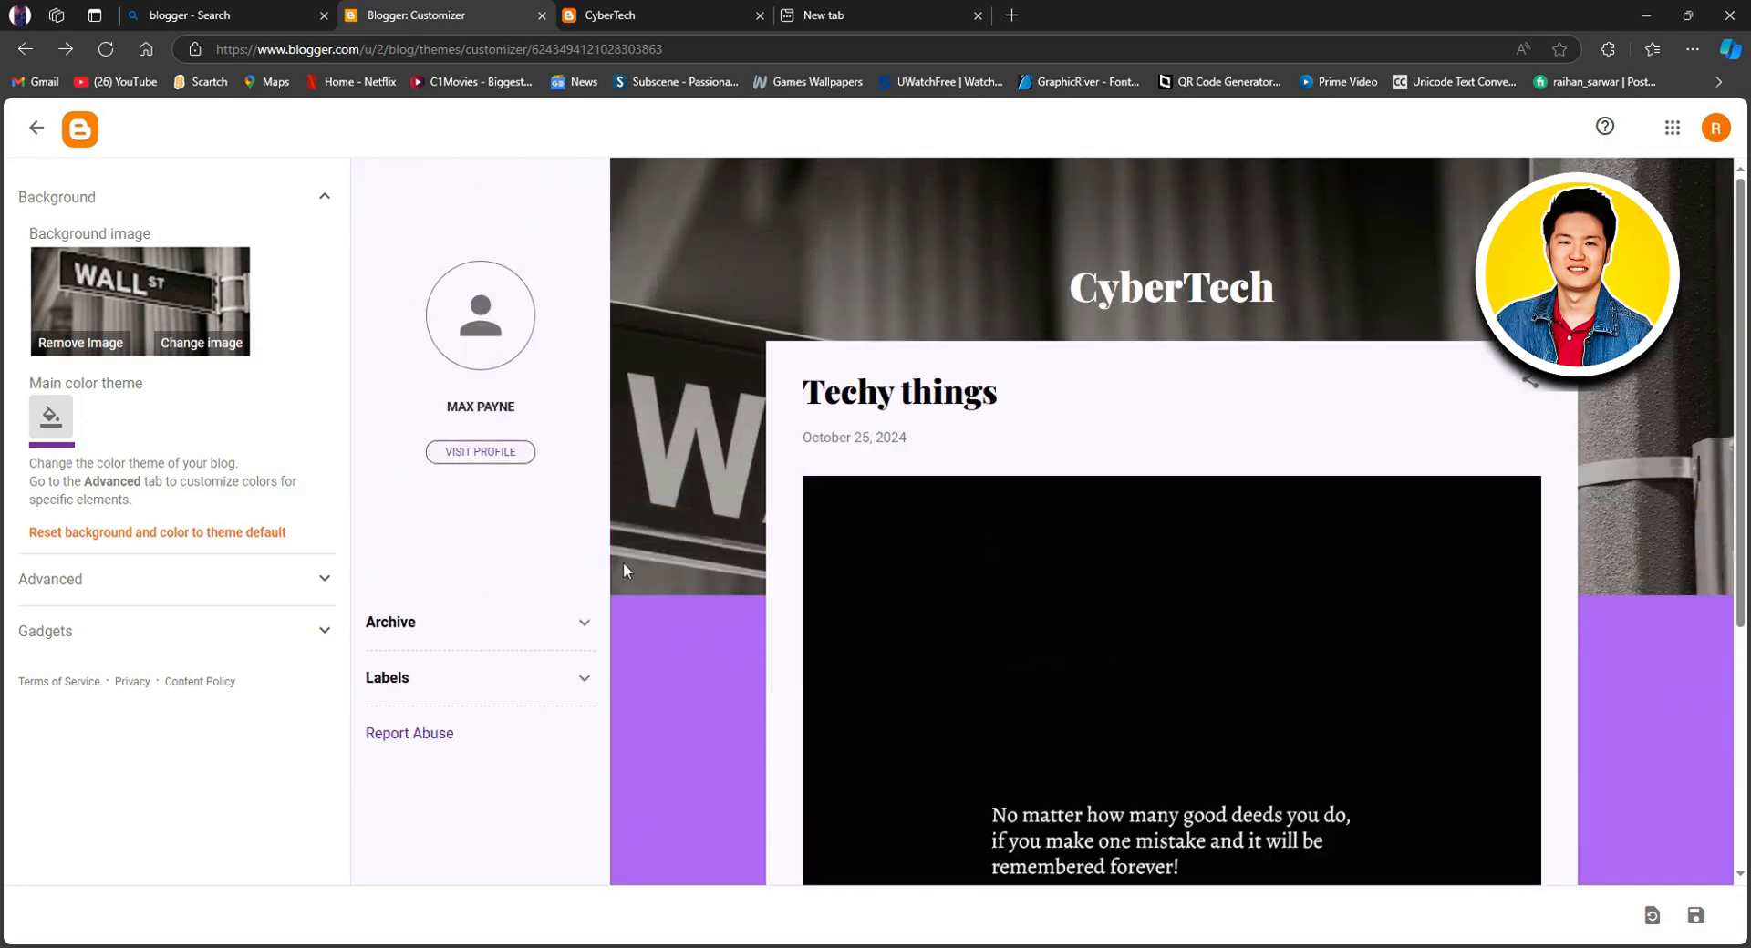
Leave the theme customizer, discarding the unsaved changes, and examine the blog's statistics down to the Posts and Pages figures
left_click(36, 128)
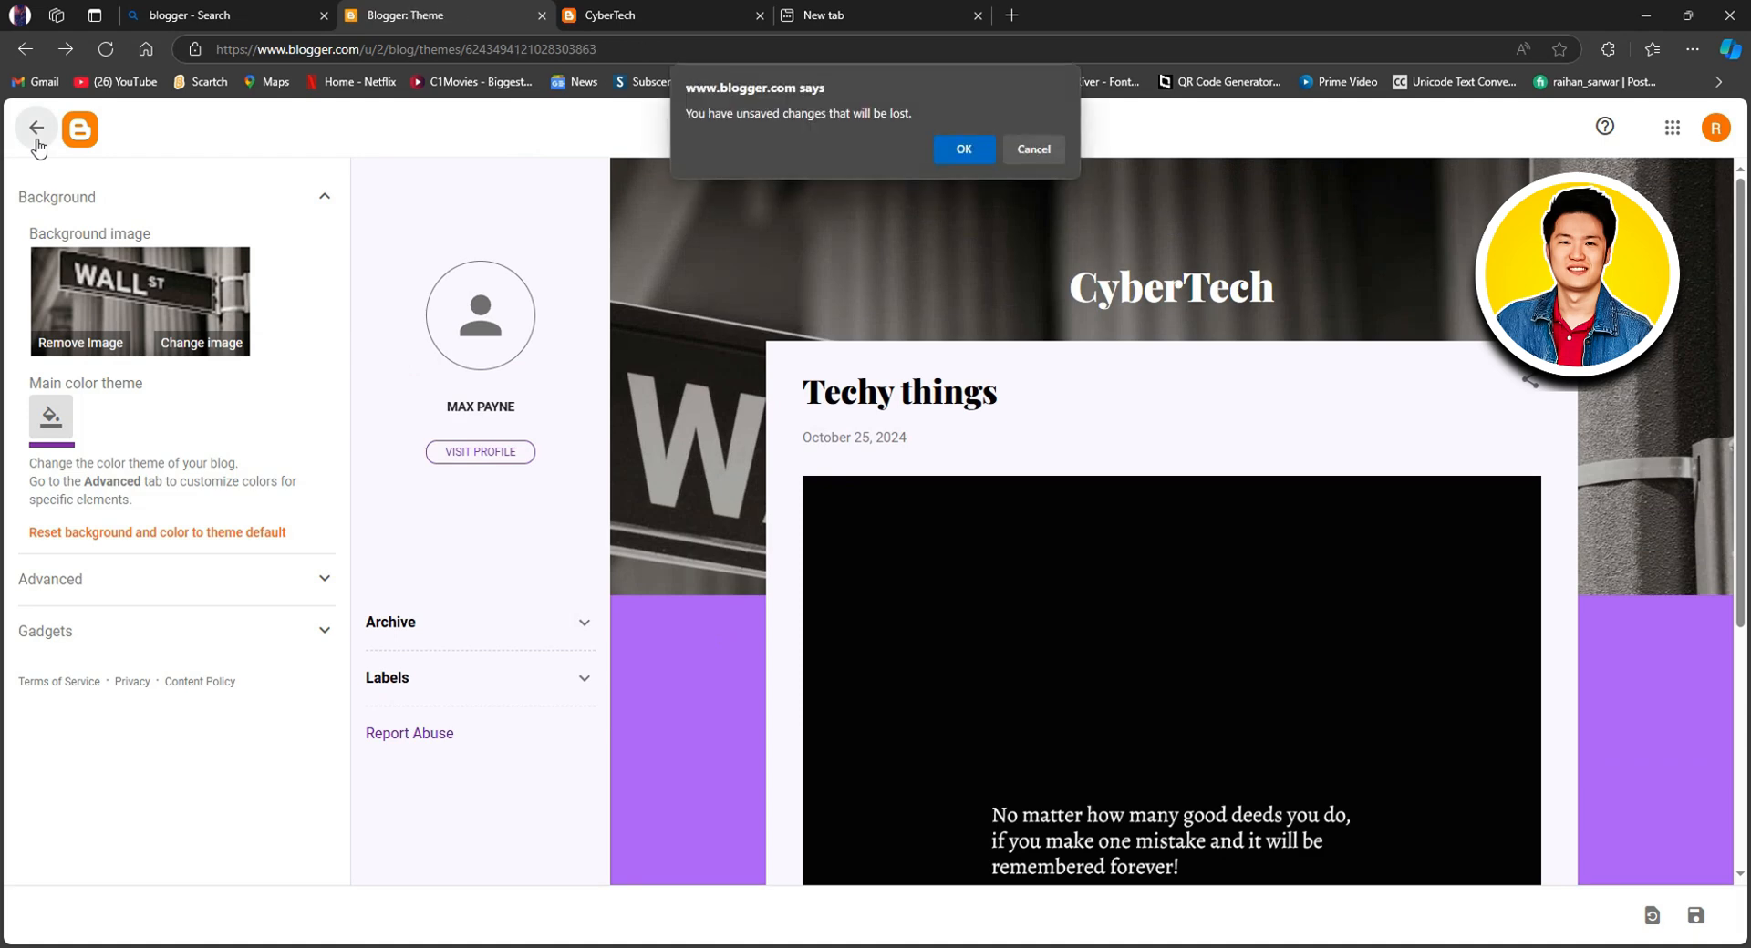
left_click(963, 149)
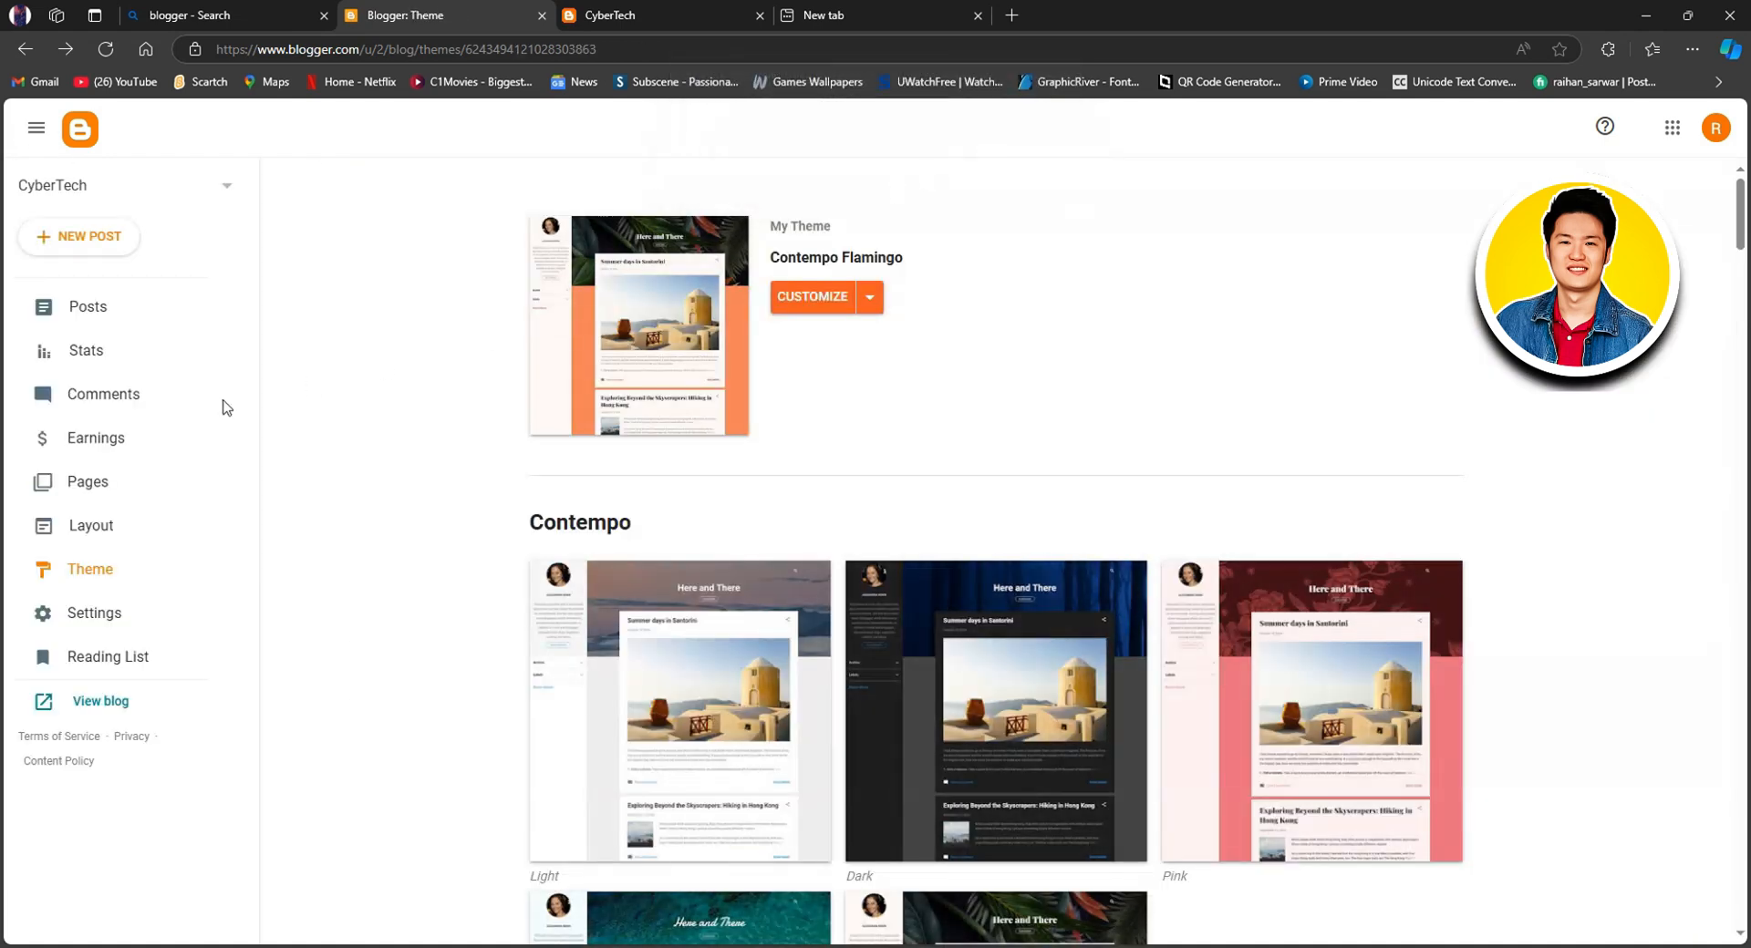
left_click(101, 370)
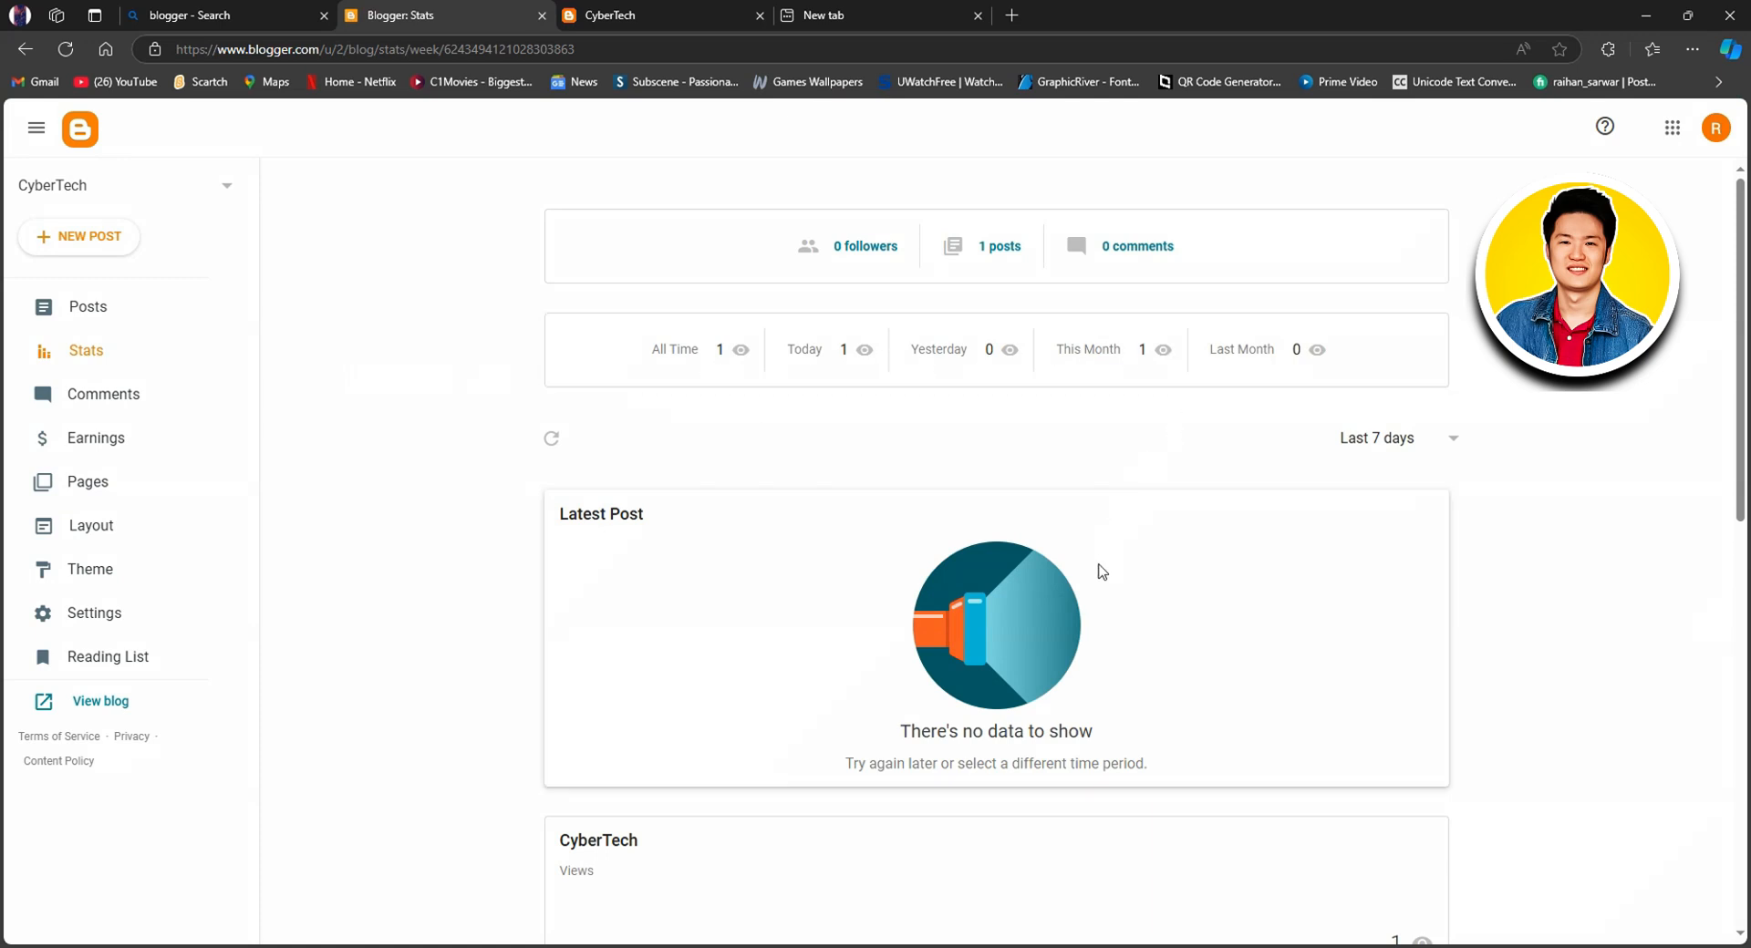
scroll(1102, 572, "down", 5)
scroll(1101, 572, "down", 5)
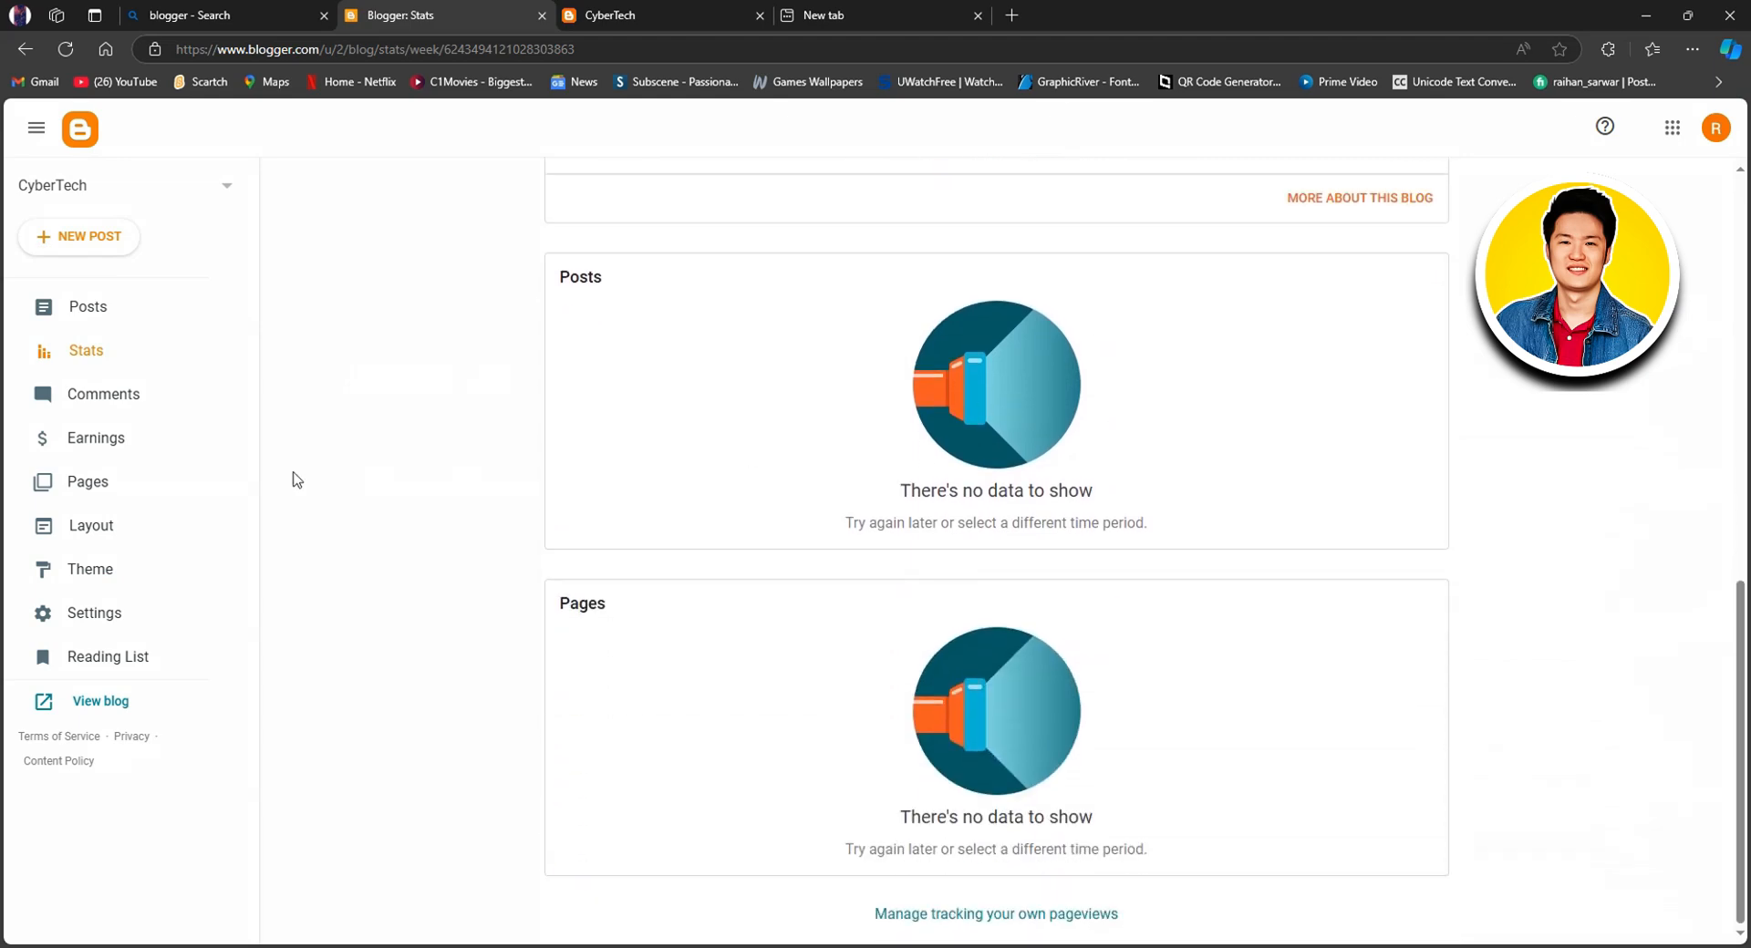
Look through the blog's Comments, Earnings and Pages sections, including the filter for the comments
left_click(155, 399)
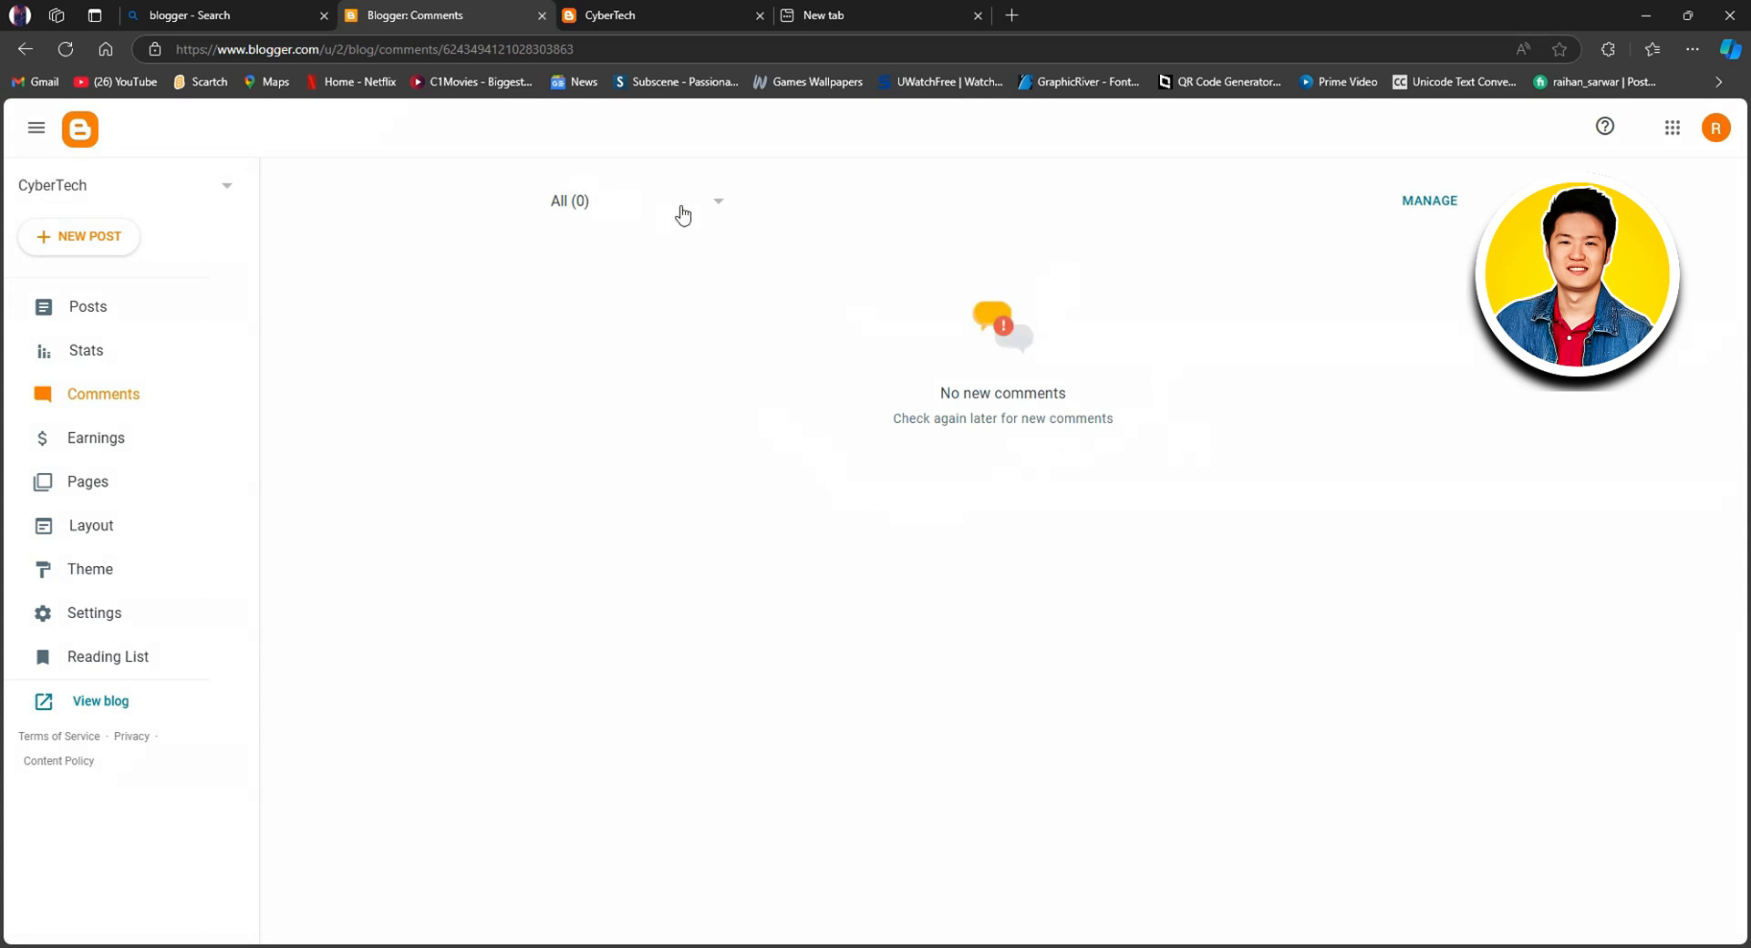
left_click(721, 206)
left_click(802, 278)
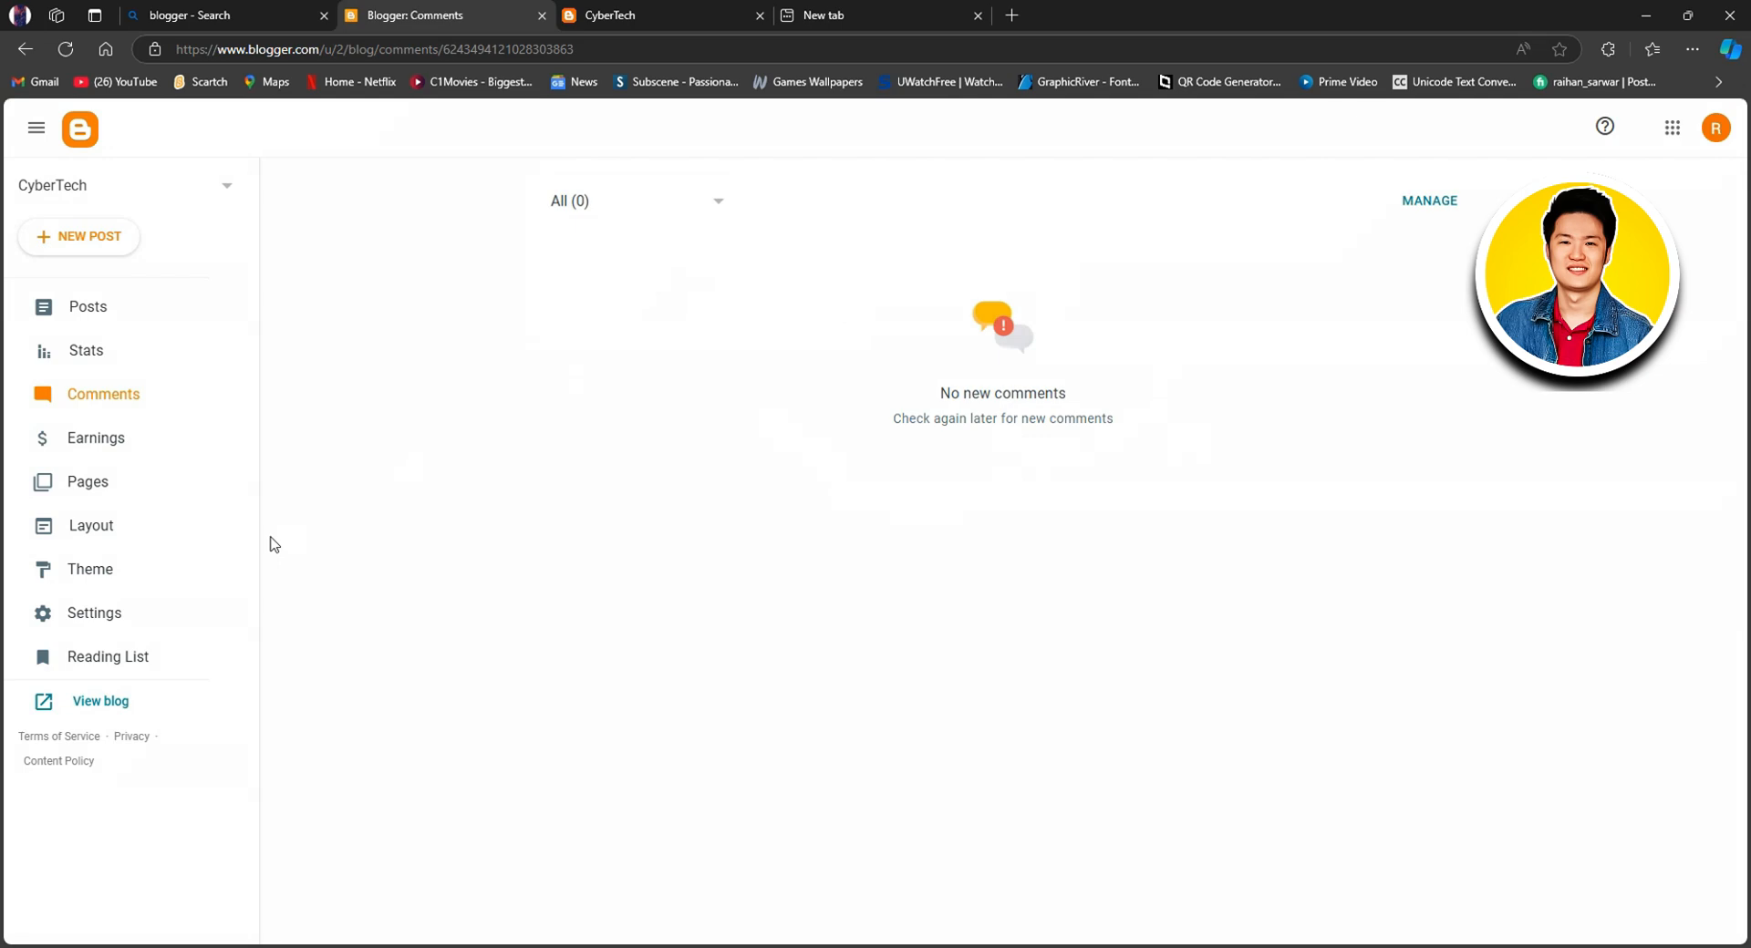
left_click(182, 447)
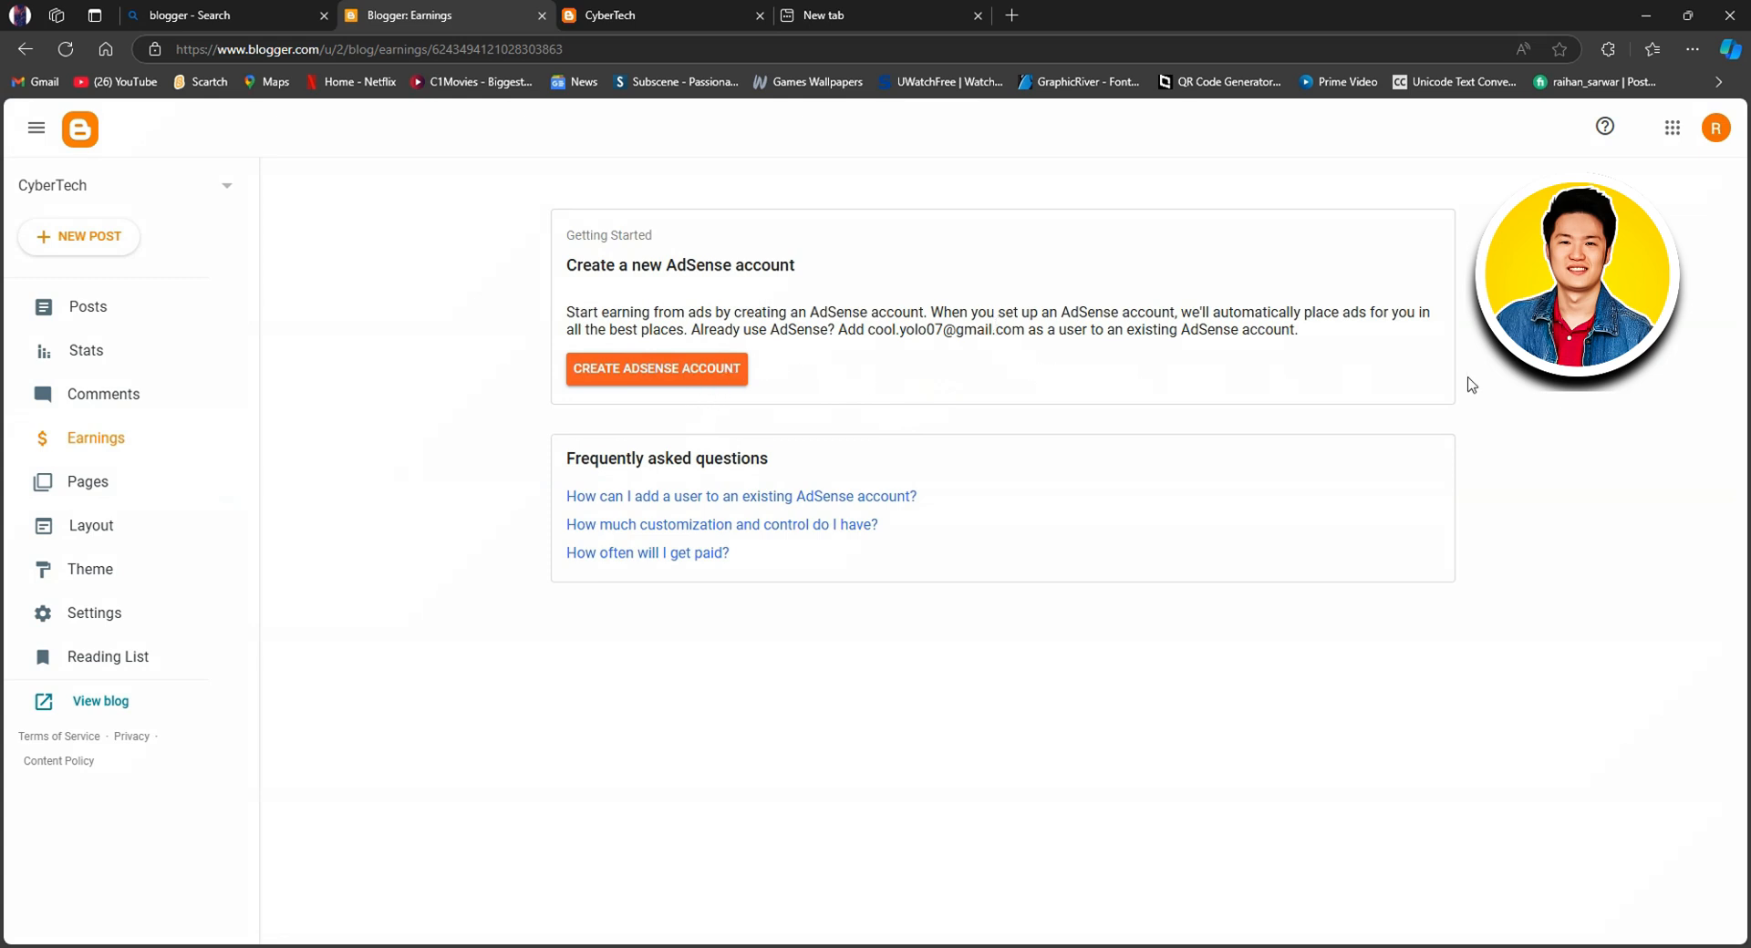
left_click(148, 493)
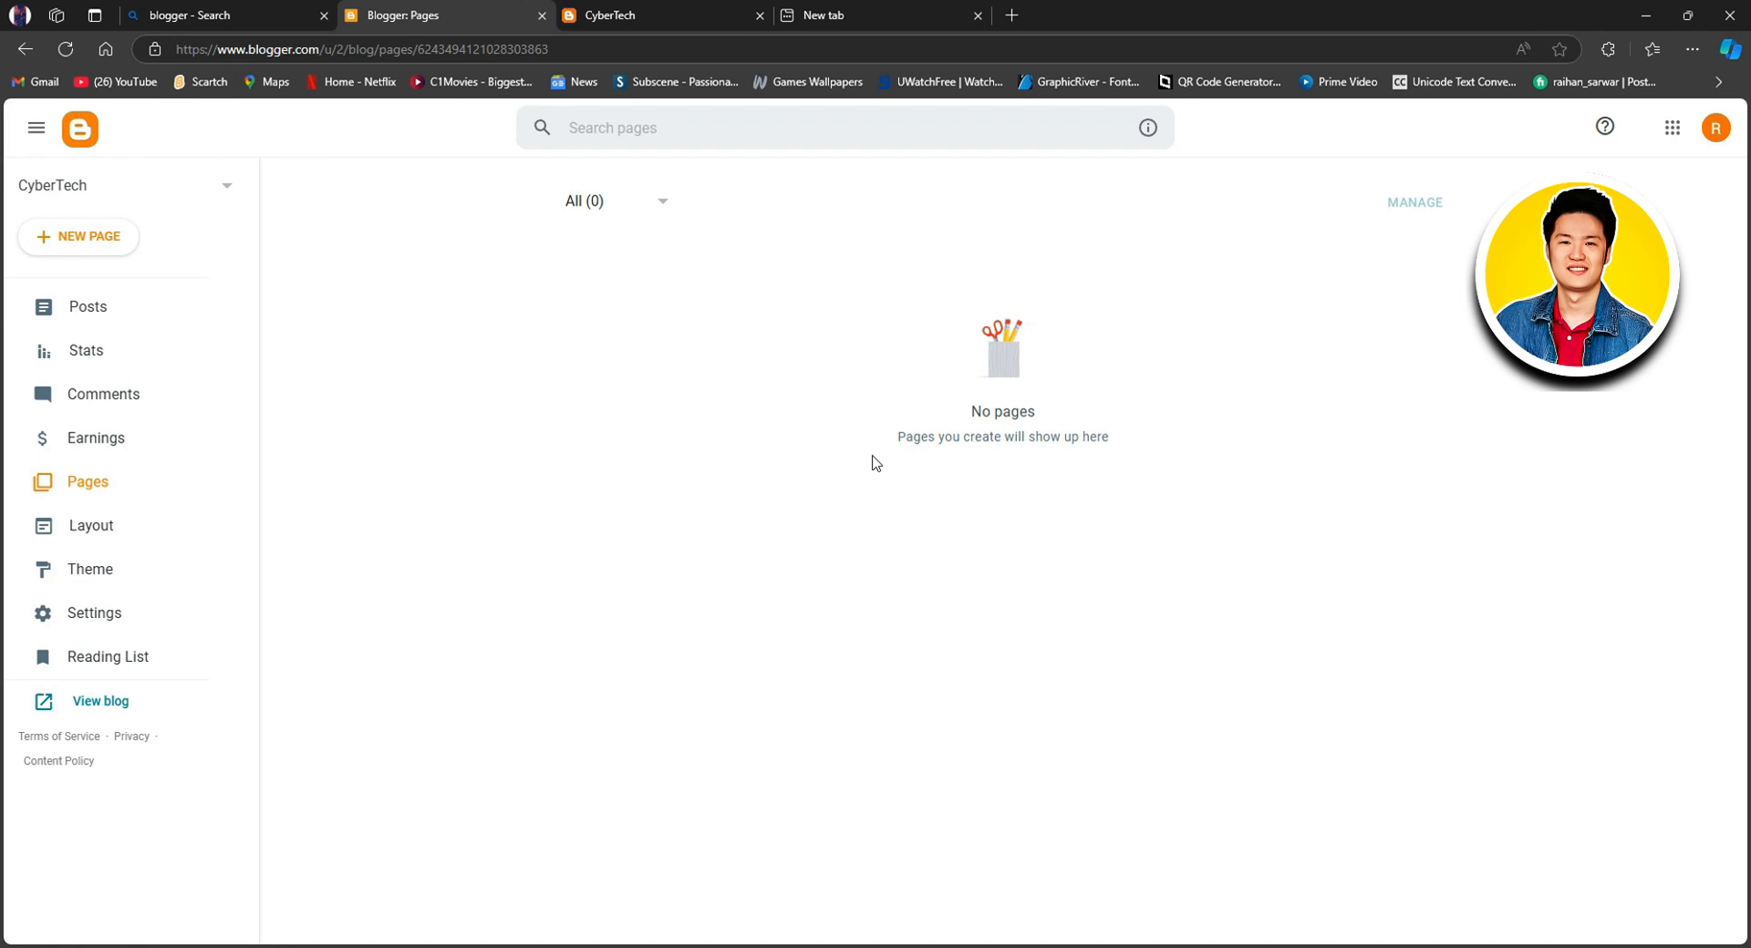
Examine the blog's settings, from the basic, privacy and publishing options through permissions and posts to comments and email
left_click(114, 615)
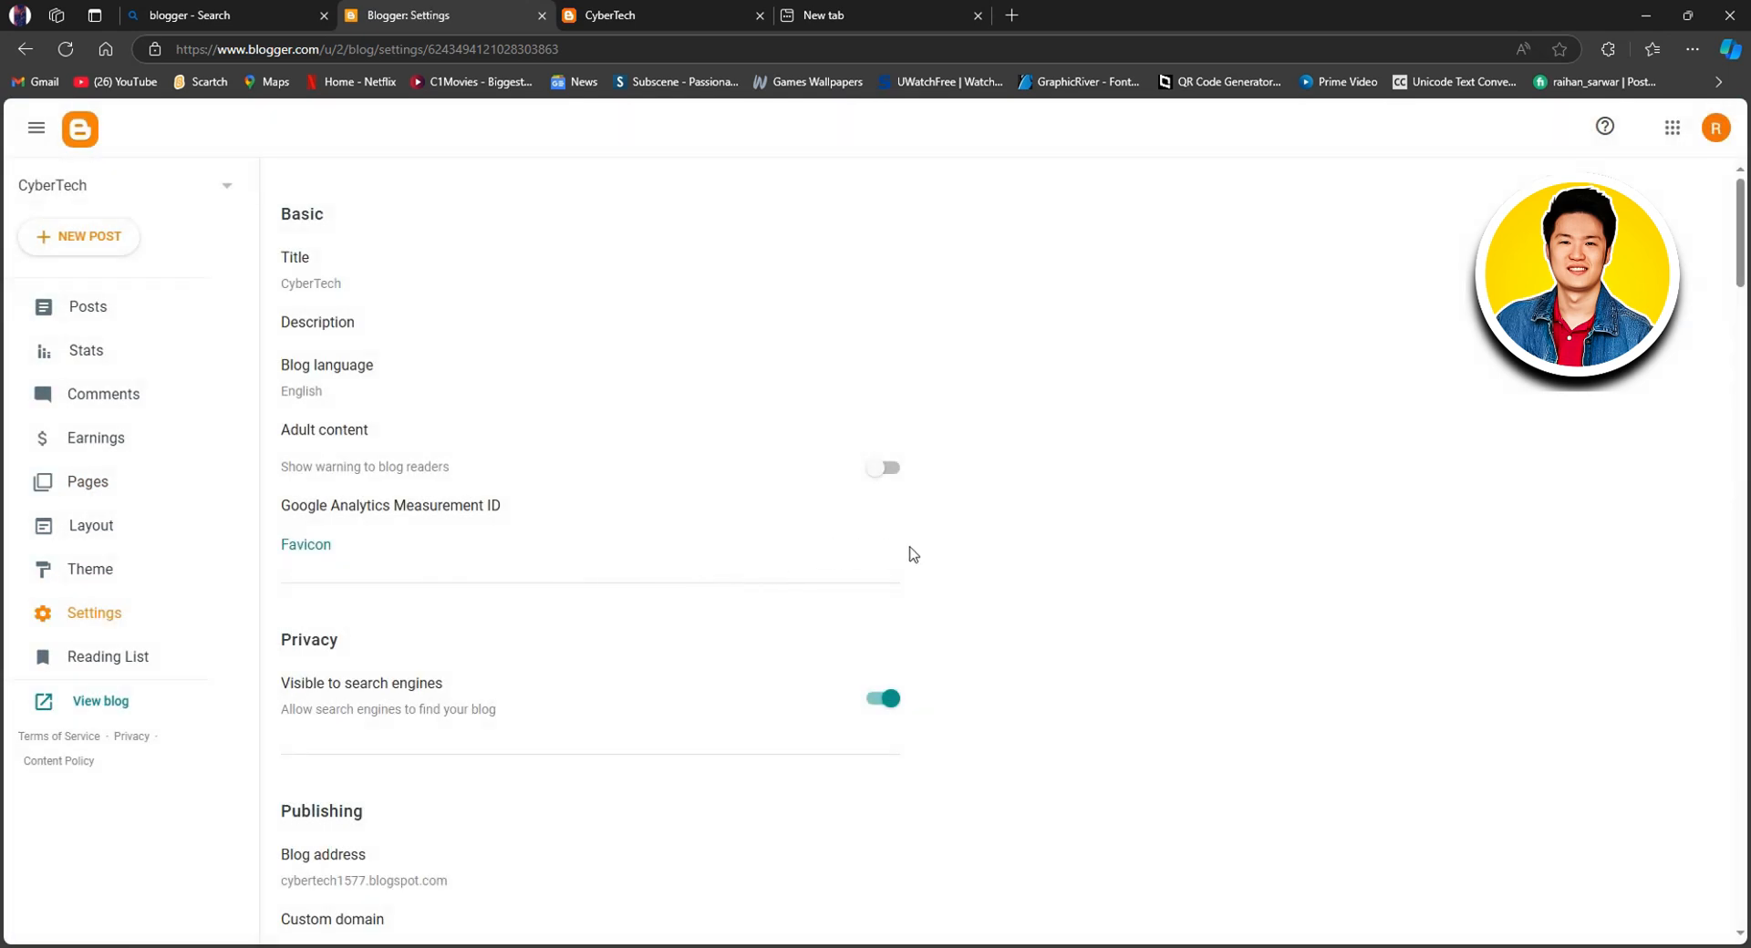
scroll(1343, 555, "down", 7)
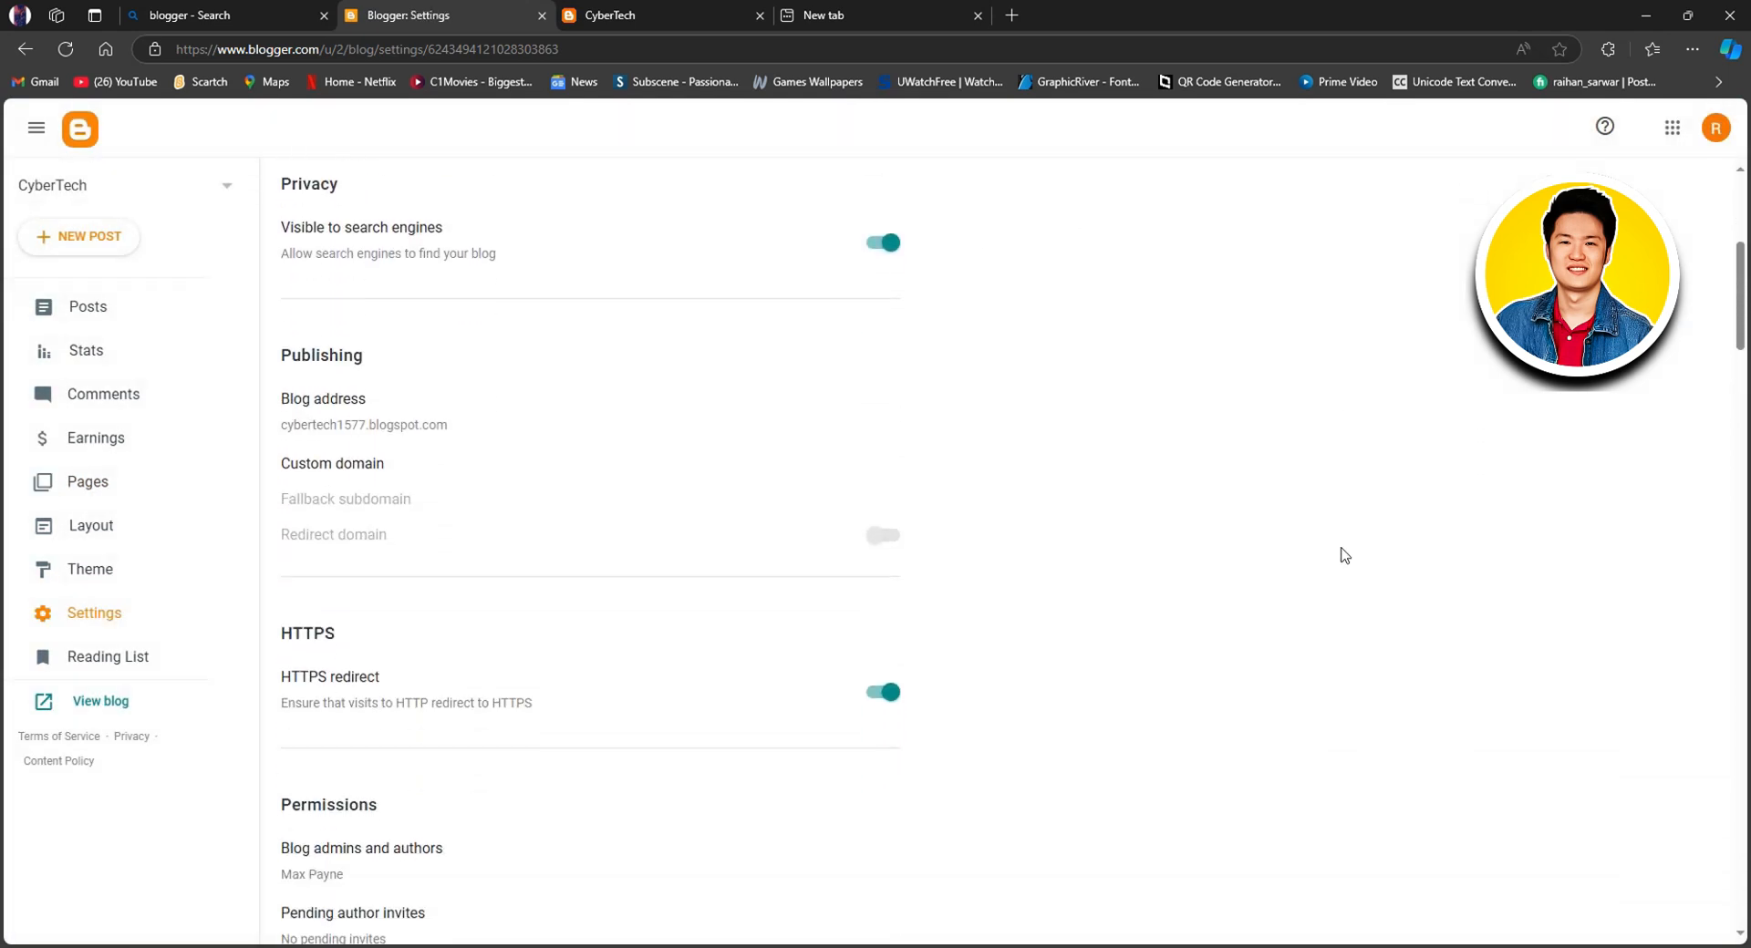
scroll(1335, 551, "down", 1)
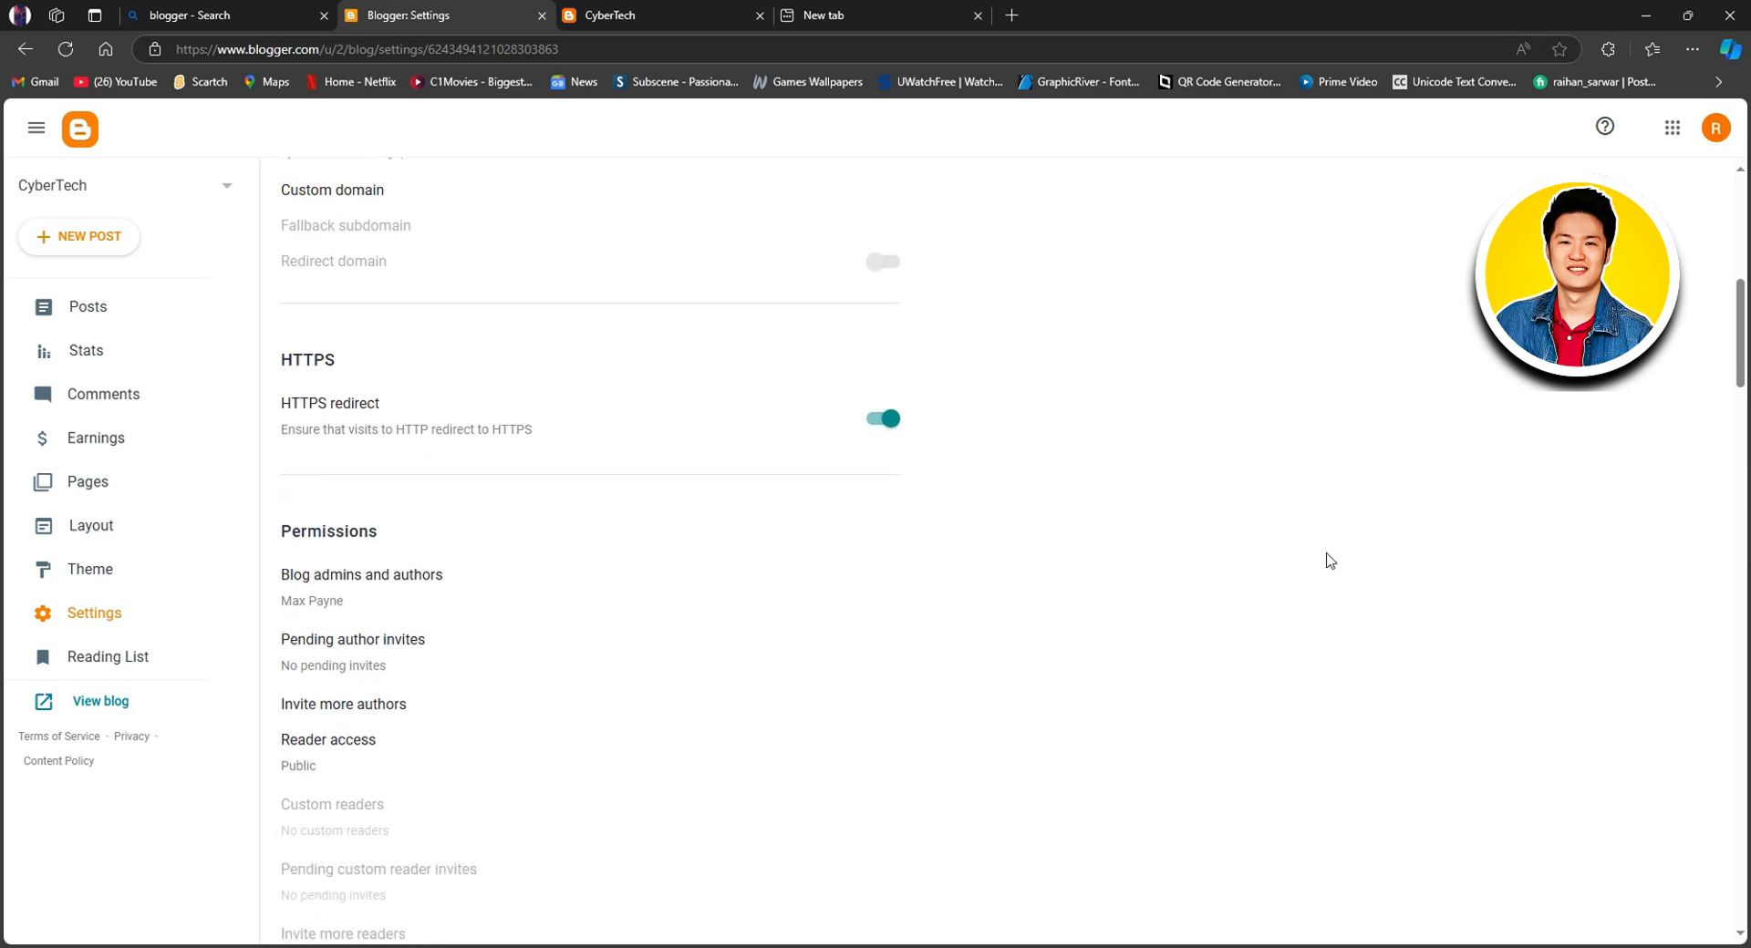
scroll(1324, 560, "down", 1)
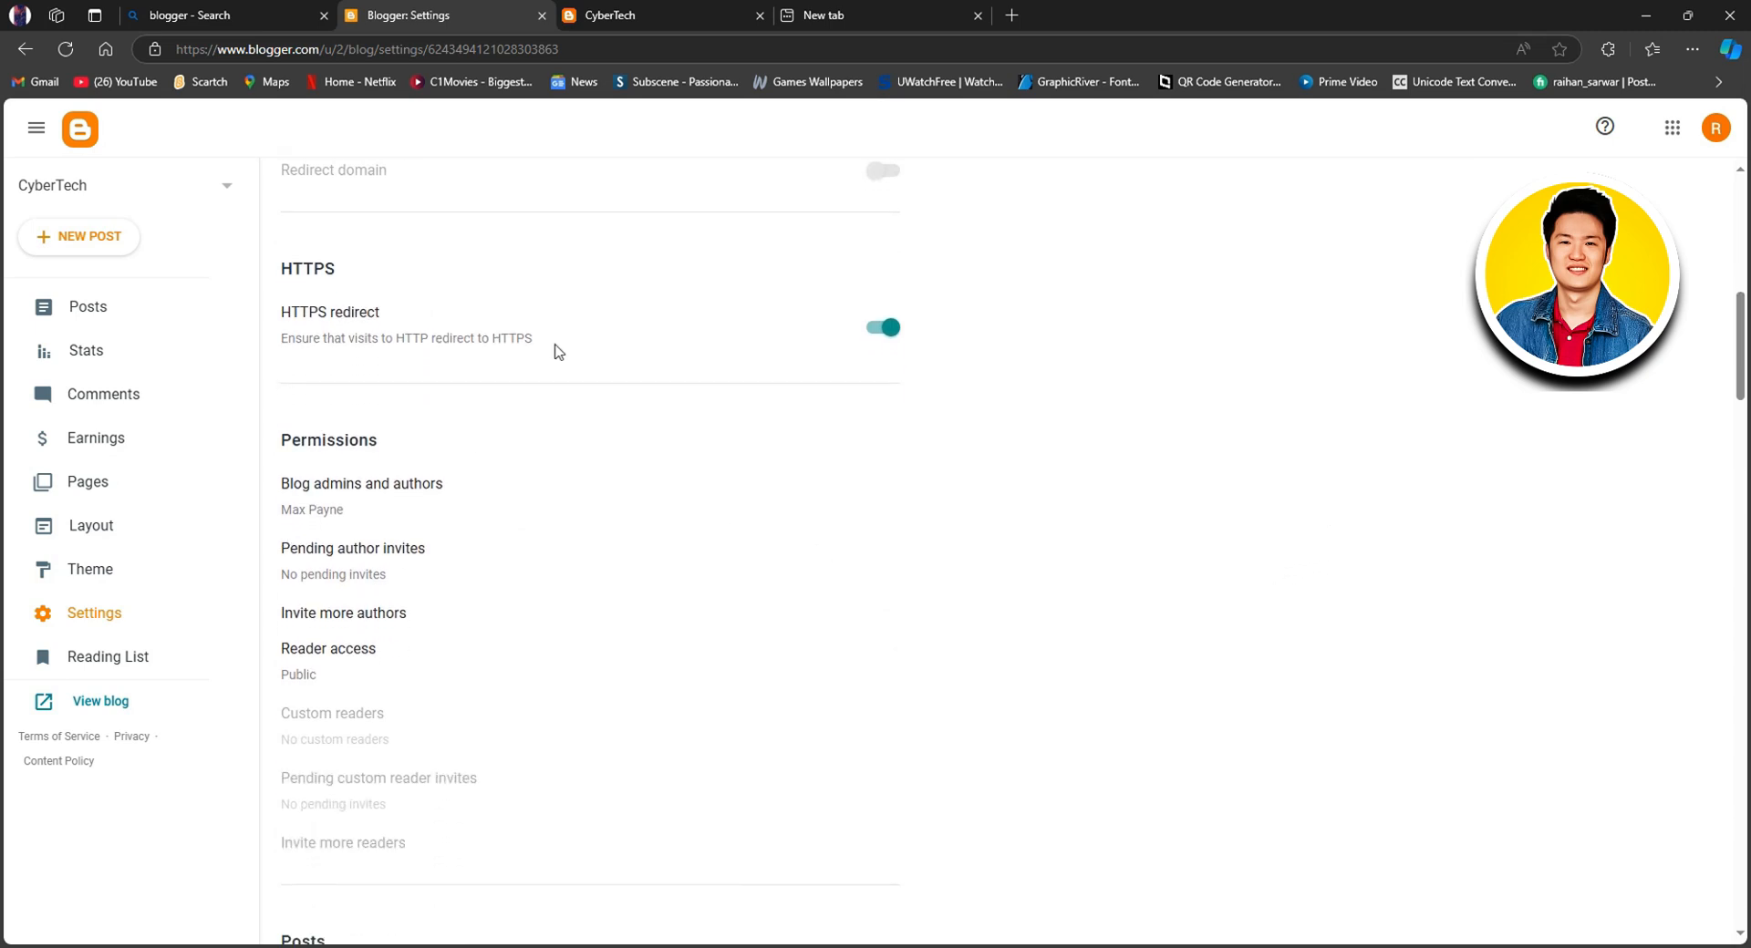
scroll(538, 438, "down", 1)
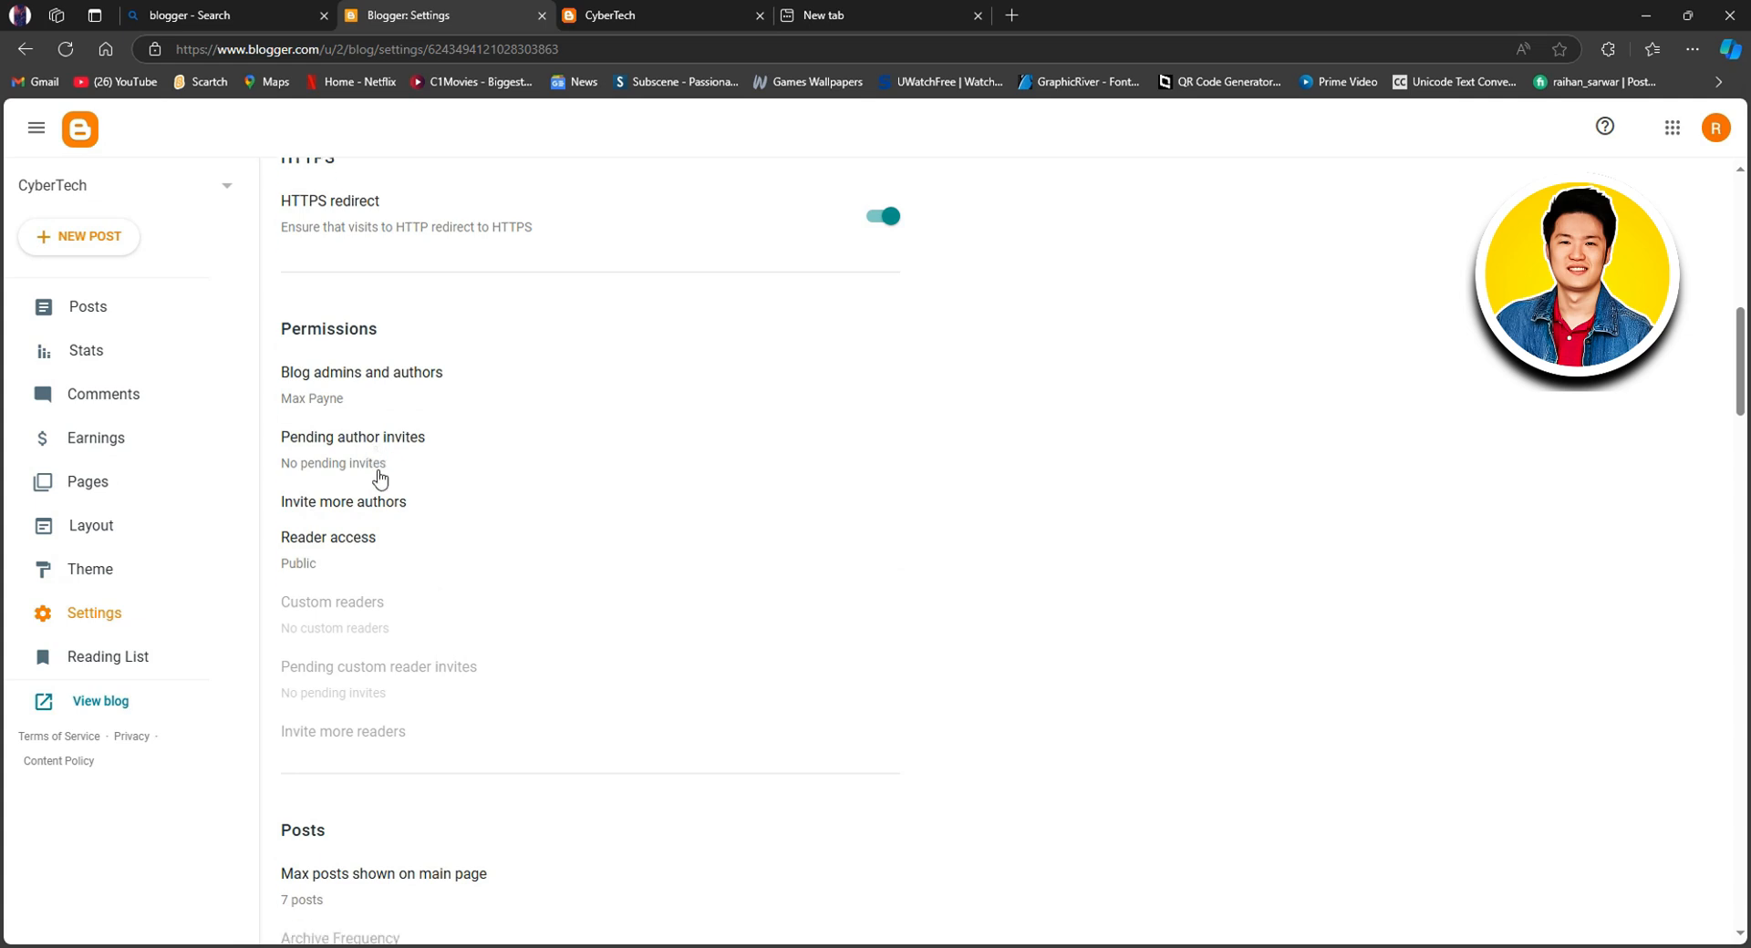
scroll(516, 500, "down", 5)
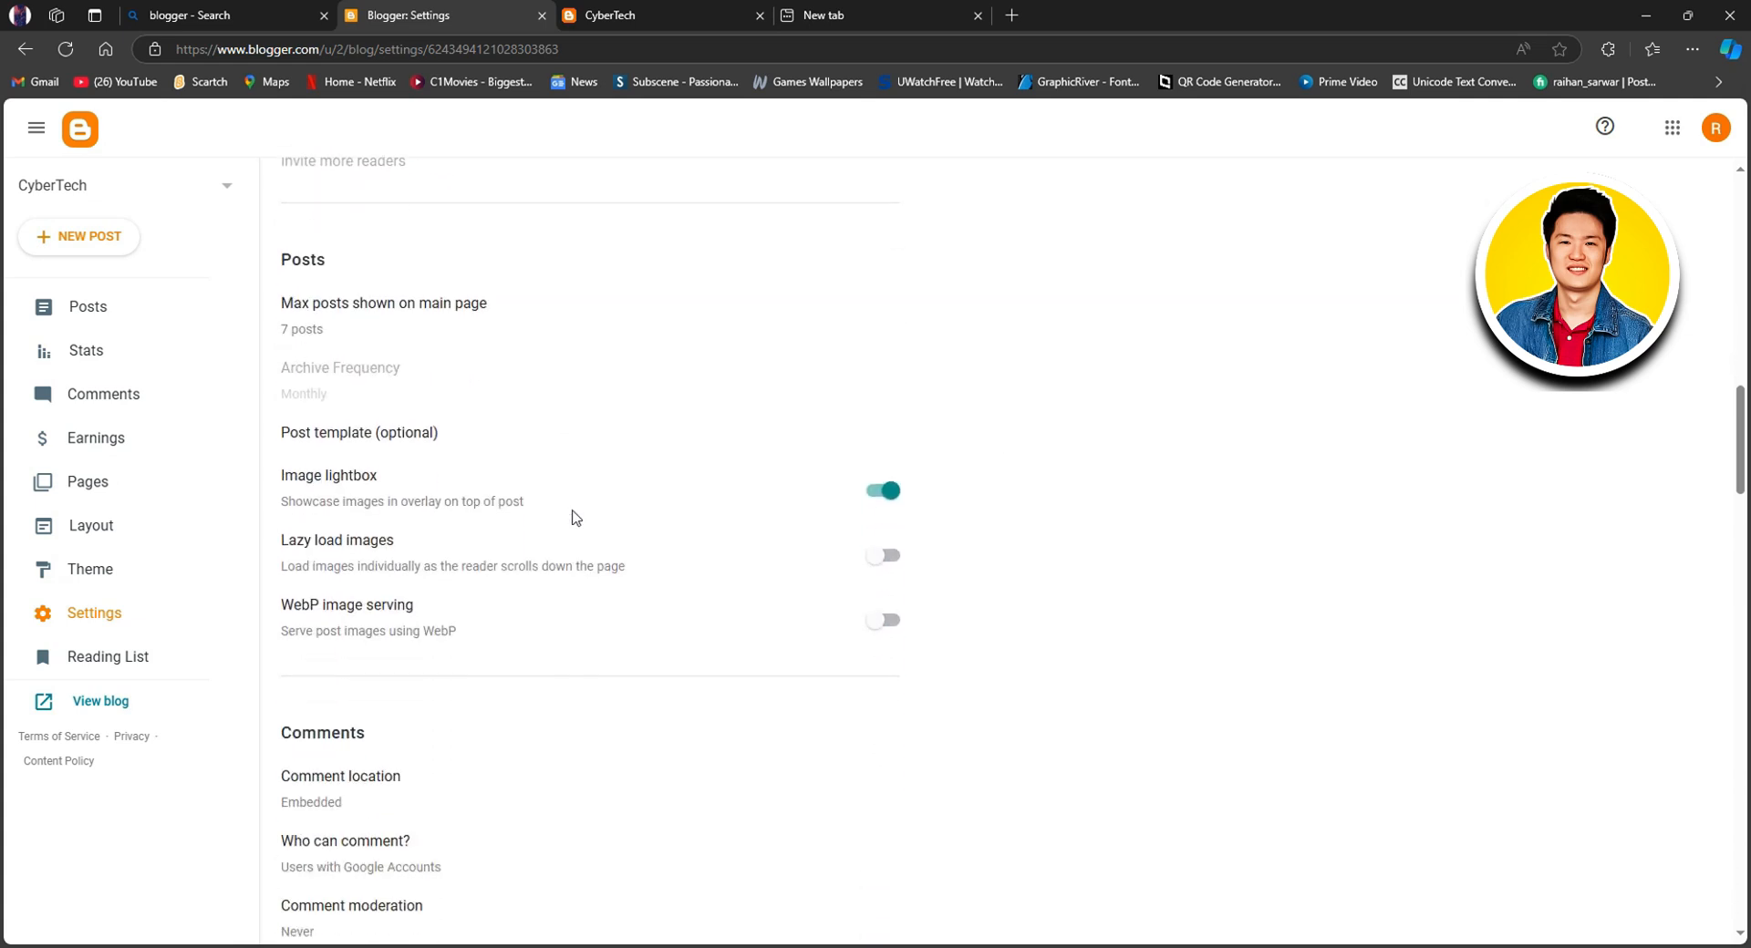
scroll(576, 518, "down", 6)
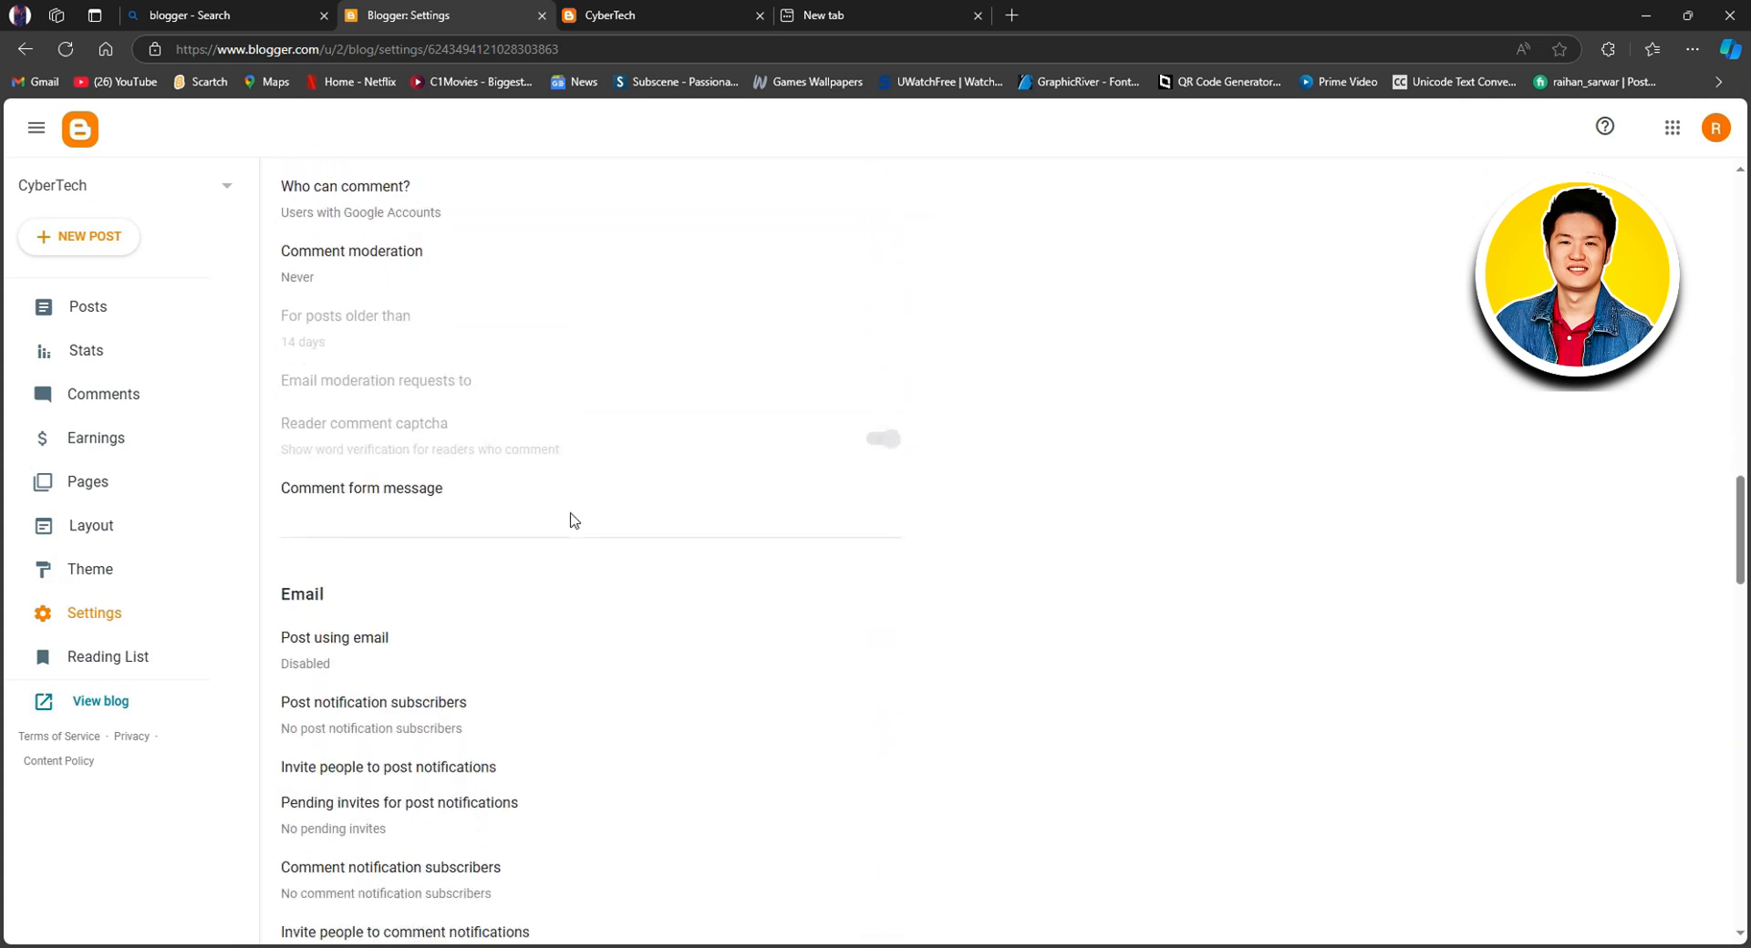